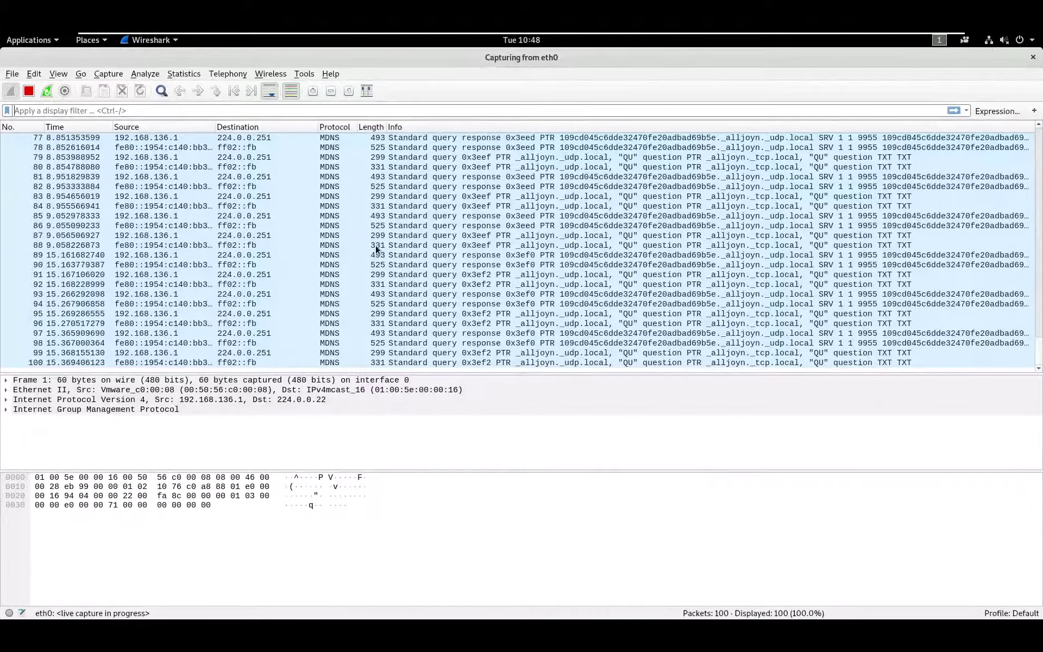
# - Browse packets 6 and 57, then settle on packet 53's MDNS query details and hex bytes
pyautogui.scroll(20, 376, 246)
pyautogui.scroll(-20, 375, 245)
pyautogui.scroll(20, 376, 246)
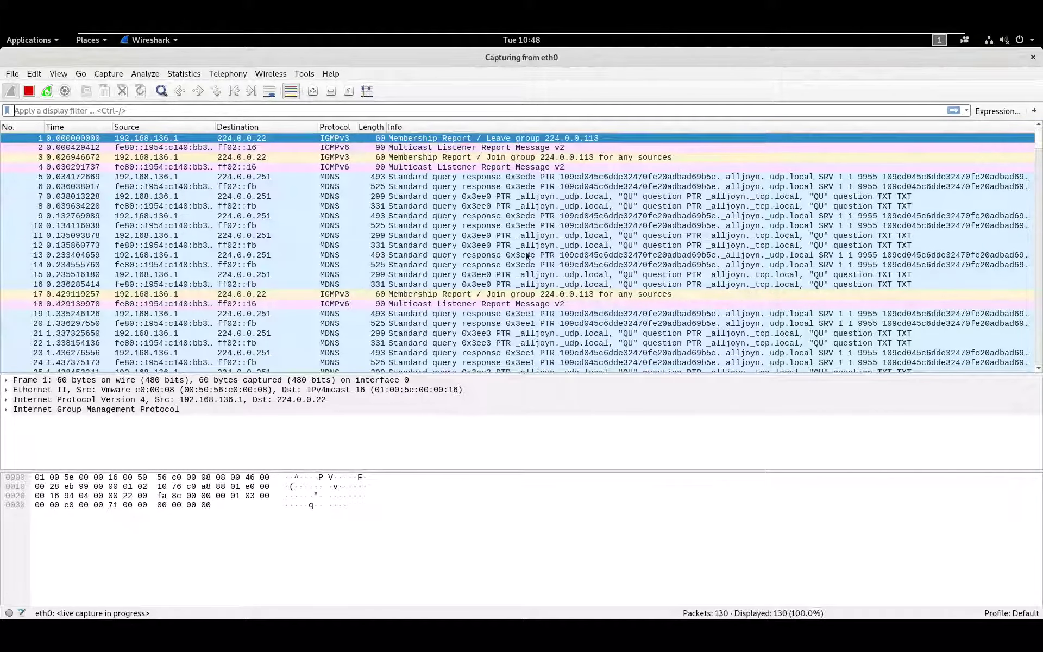
pyautogui.click(193, 187)
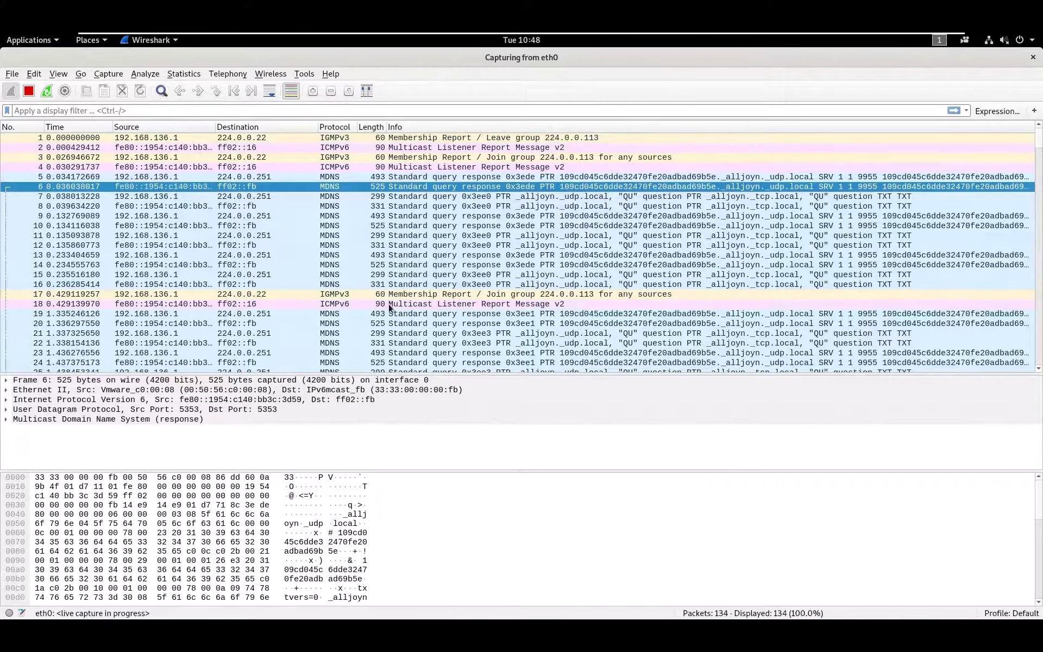
pyautogui.scroll(-13, 389, 307)
pyautogui.click(389, 308)
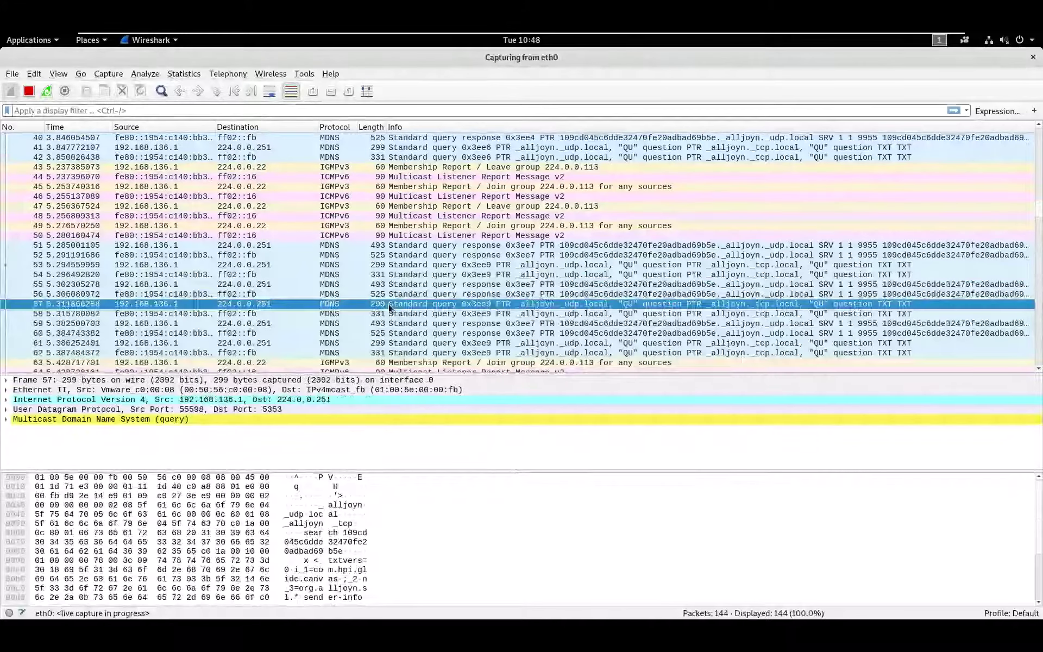
pyautogui.click(336, 267)
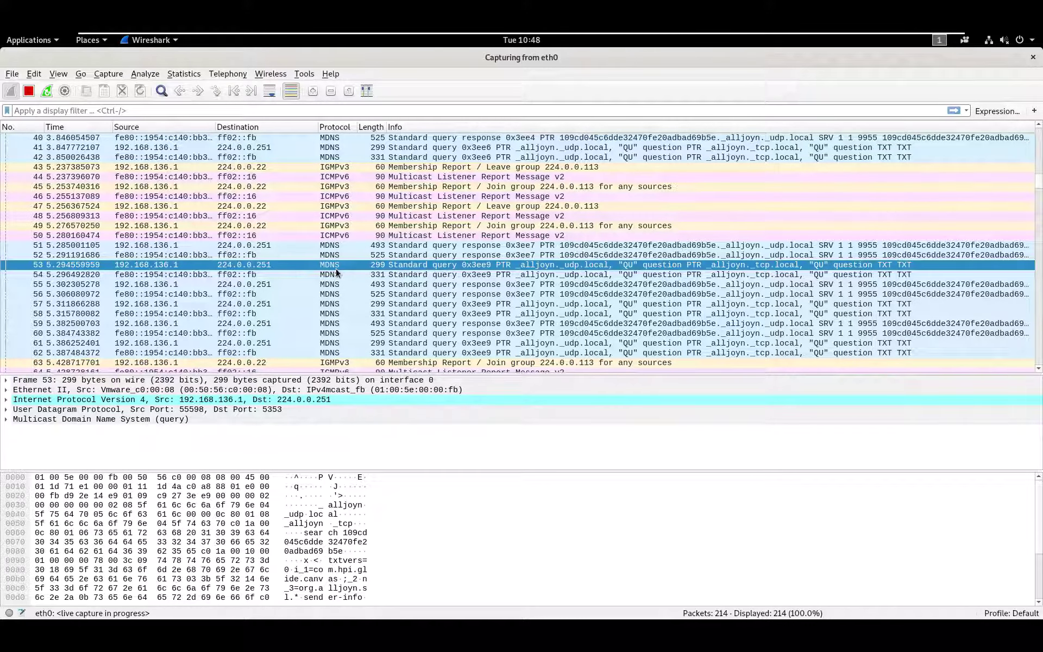
pyautogui.hotkey('alt', 'Tab')
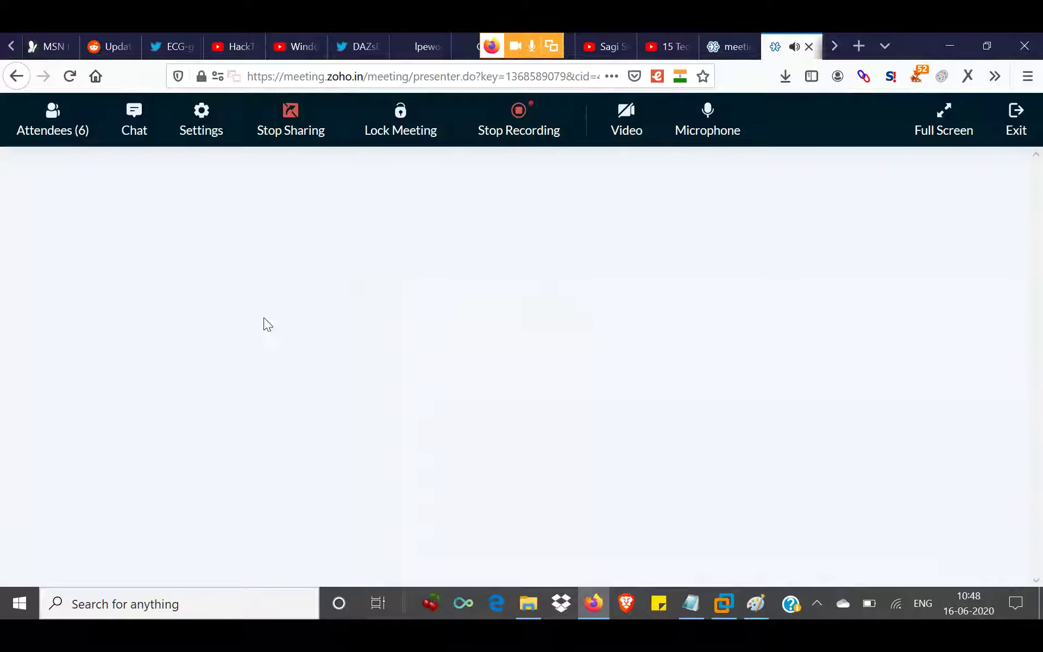
pyautogui.hotkey('alt', 'Tab')
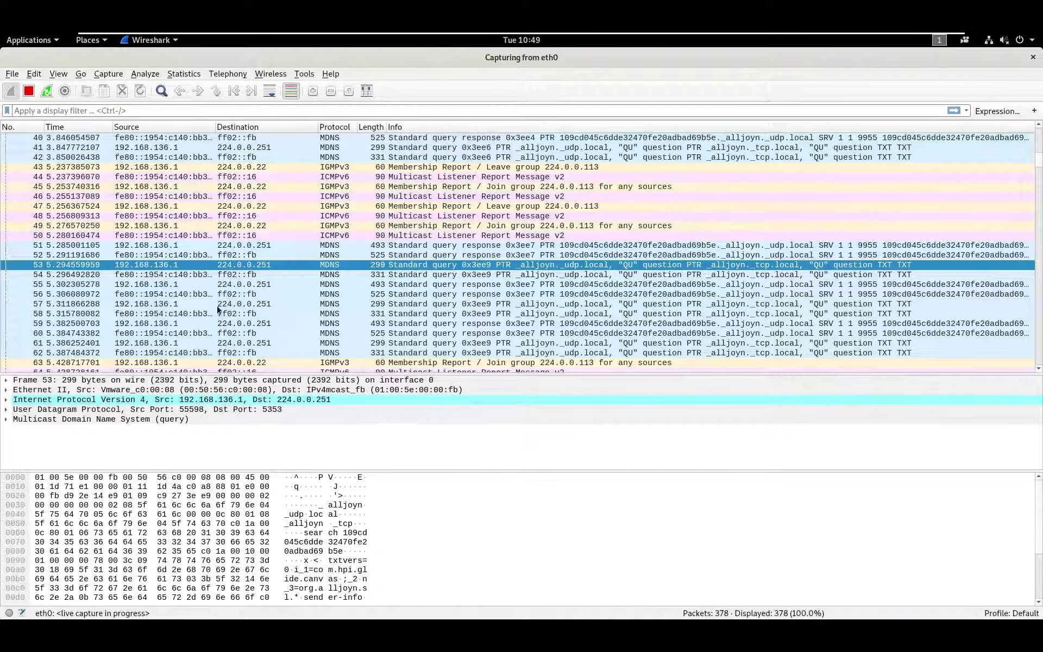
# - Select packet 56, the MDNS response to ff02::fb, and scroll further down the list
pyautogui.click(187, 295)
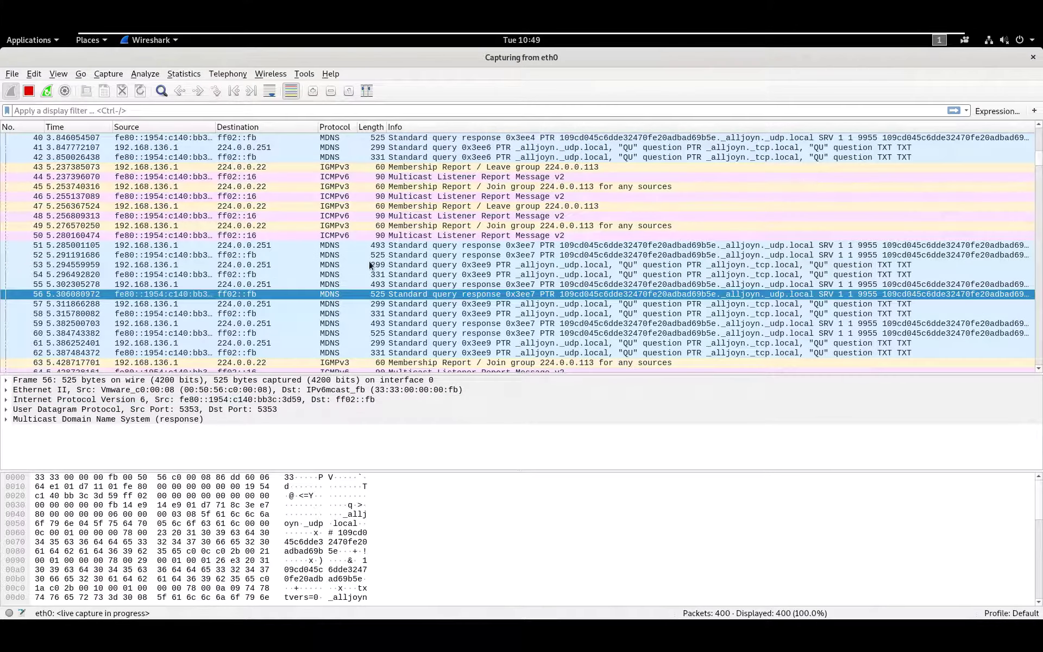
pyautogui.scroll(-20, 369, 261)
pyautogui.scroll(-20, 369, 265)
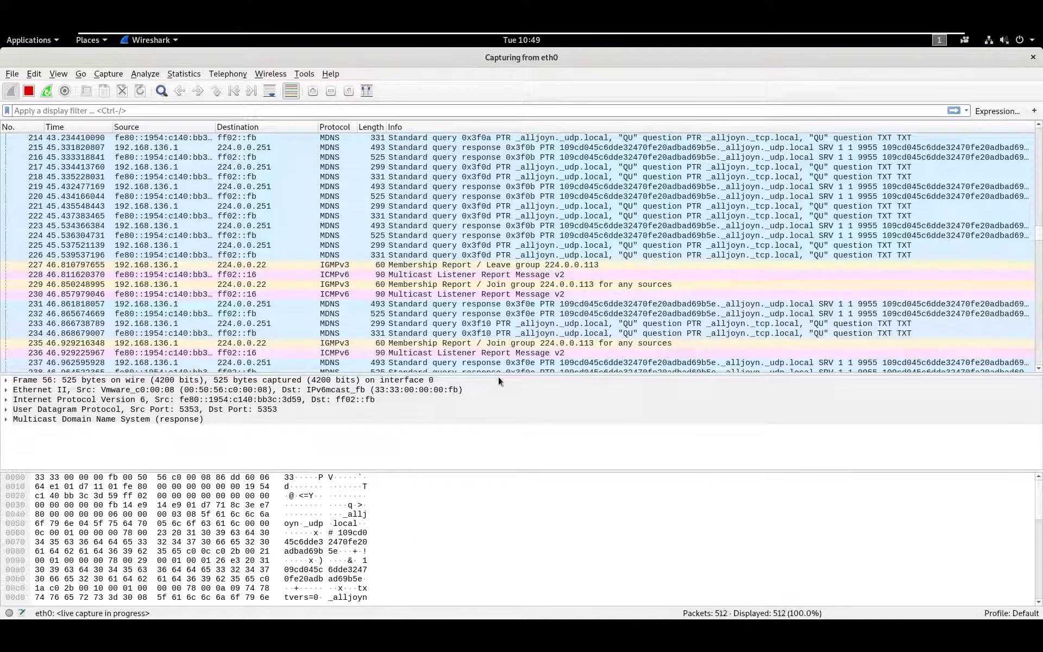
# - Shorten the packet list, enlarge the hex bytes pane, and sort packets by the Time column
pyautogui.moveTo(500, 374); pyautogui.dragTo(503, 281)
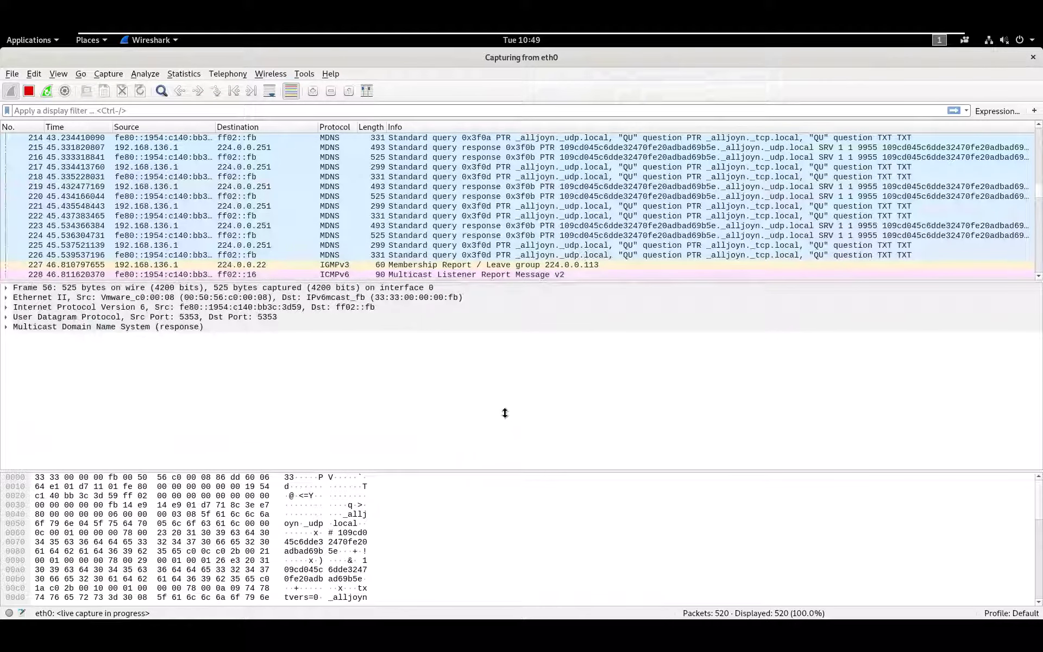
pyautogui.moveTo(504, 413); pyautogui.dragTo(454, 320)
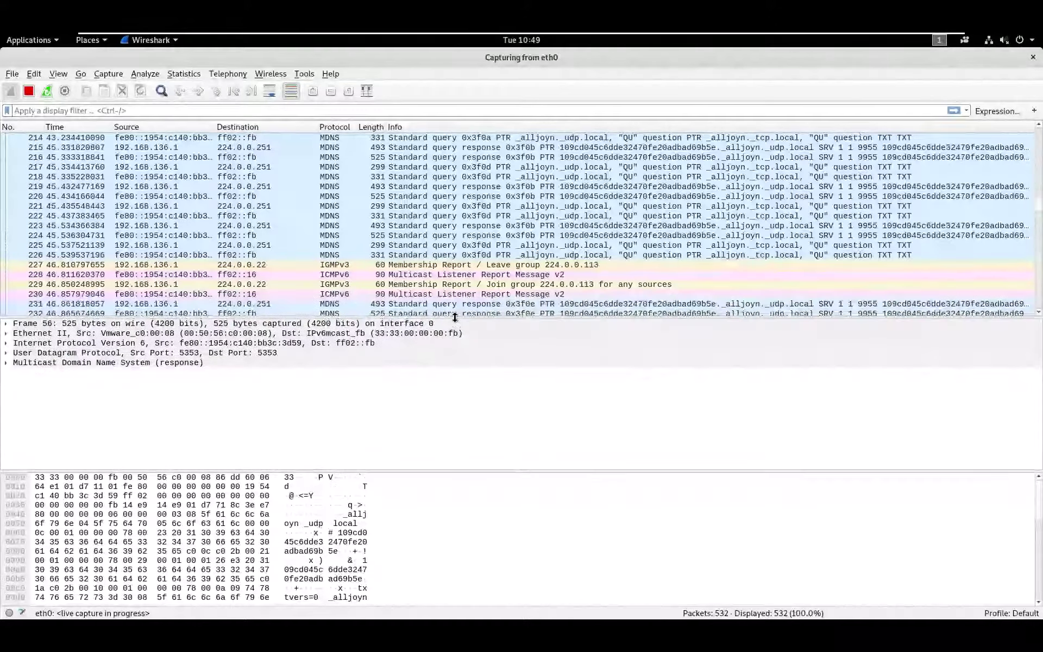
pyautogui.moveTo(451, 470); pyautogui.dragTo(435, 449)
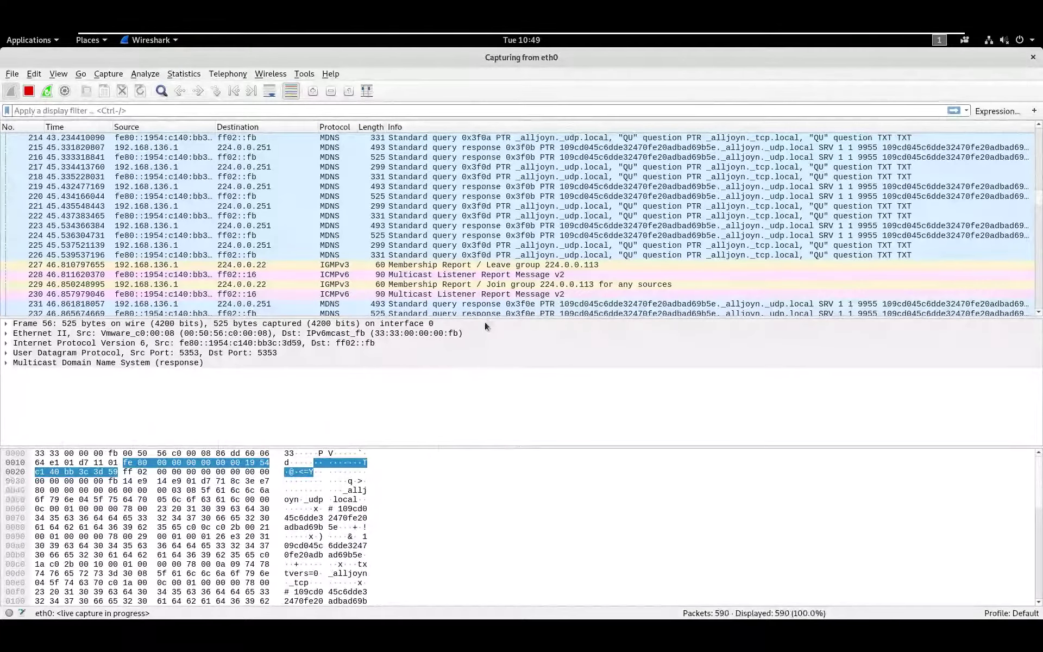
pyautogui.moveTo(485, 320); pyautogui.dragTo(486, 345)
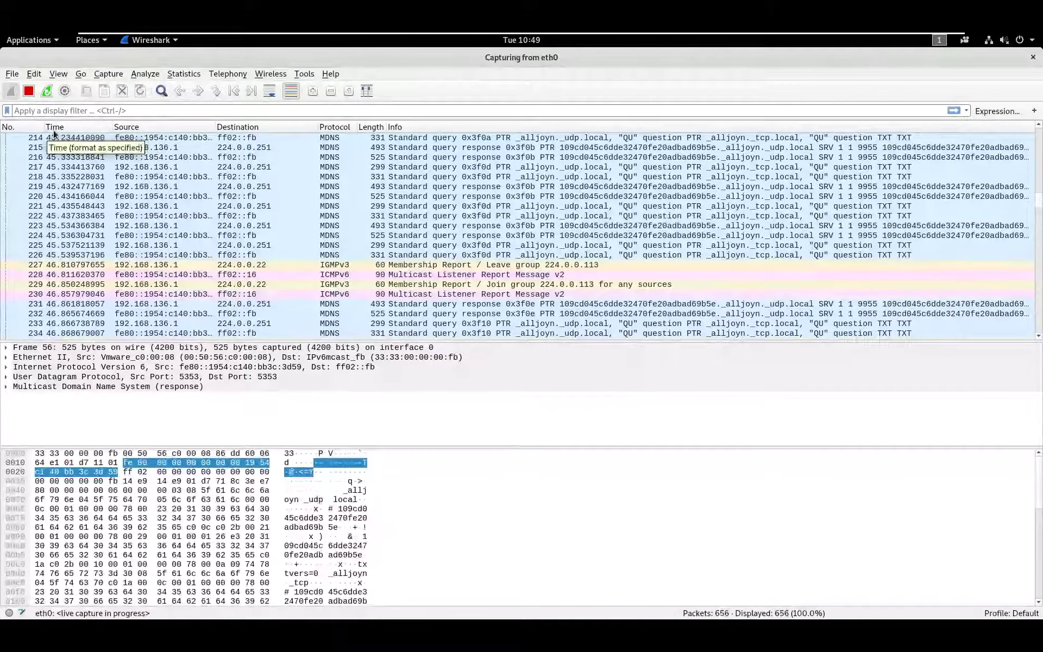
pyautogui.click(81, 127)
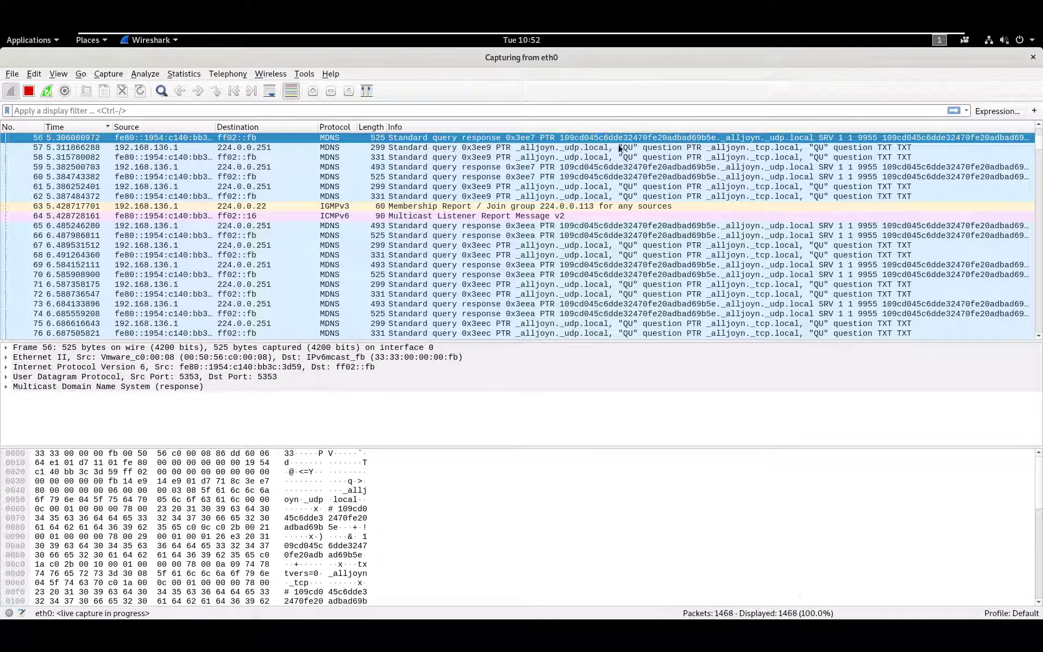
pyautogui.scroll(-20, 590, 209)
pyautogui.scroll(-20, 590, 210)
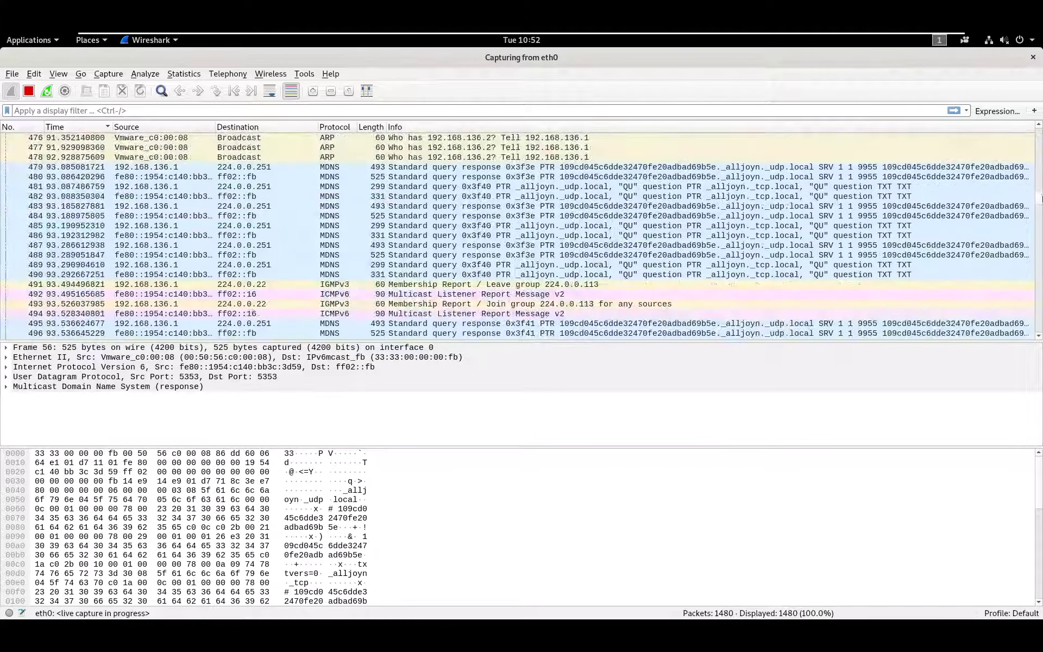
pyautogui.moveTo(1040, 196); pyautogui.dragTo(1039, 306)
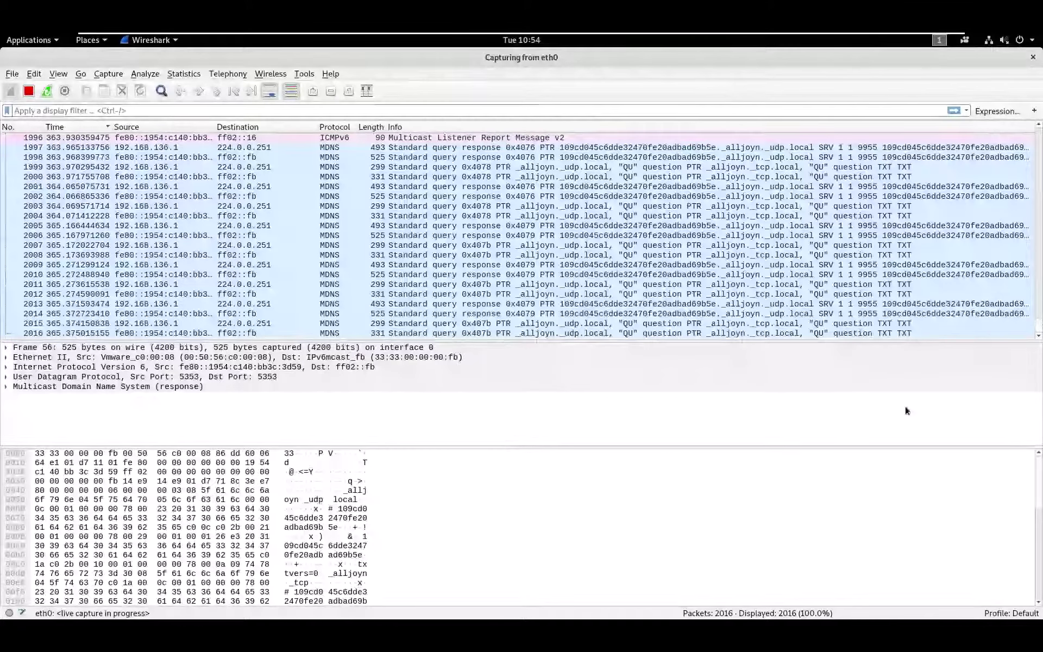
# - Enlarge the details pane and select MDNS query packets 2069 and 2111 to 224.0.0.251
pyautogui.moveTo(564, 340); pyautogui.dragTo(529, 255)
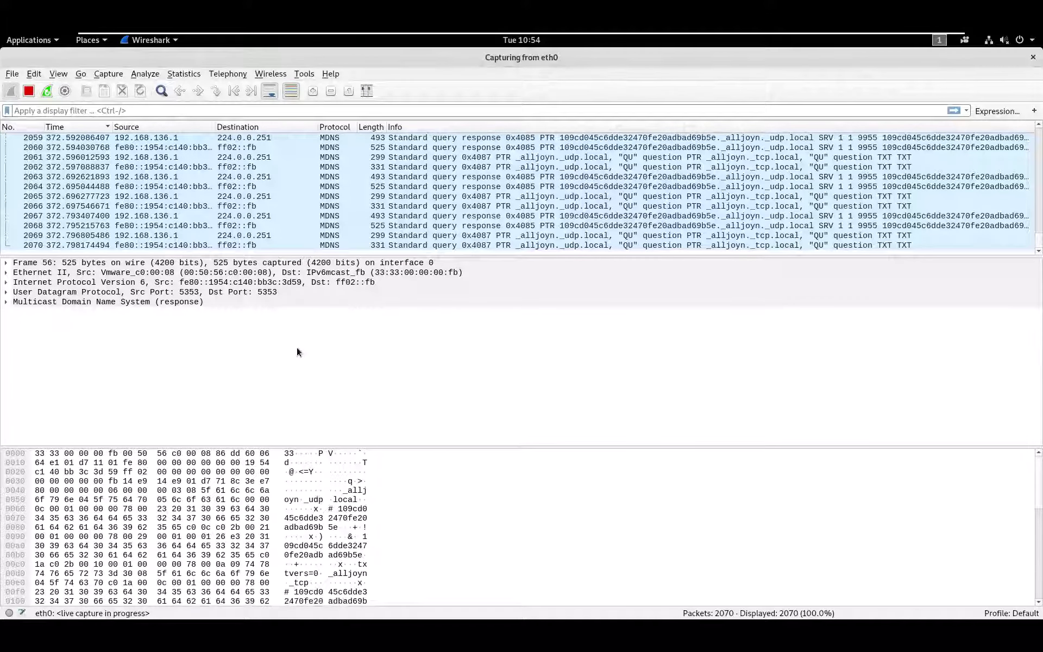
pyautogui.click(365, 235)
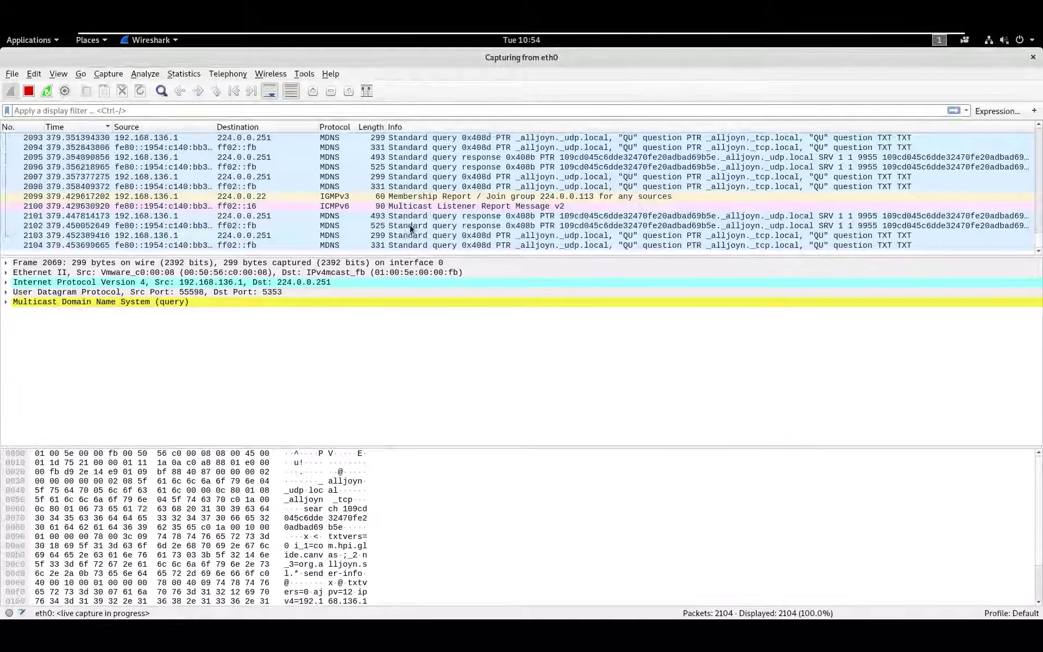
pyautogui.click(410, 230)
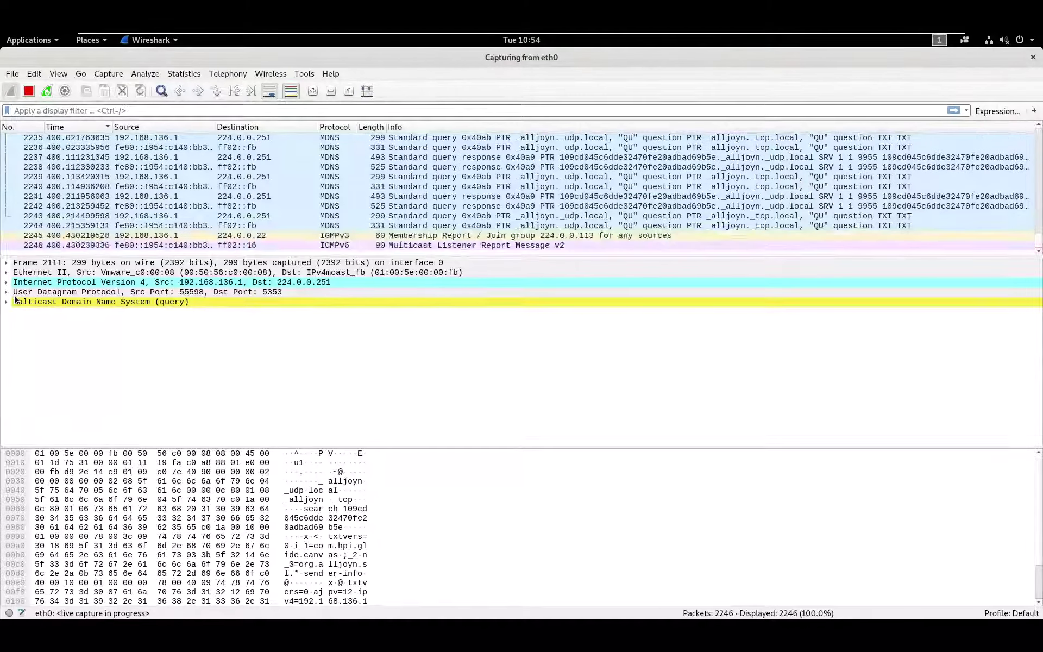
# - Expand the MDNS, UDP, IPv4, Ethernet II and Frame 2111 layers in packet details
pyautogui.click(7, 302)
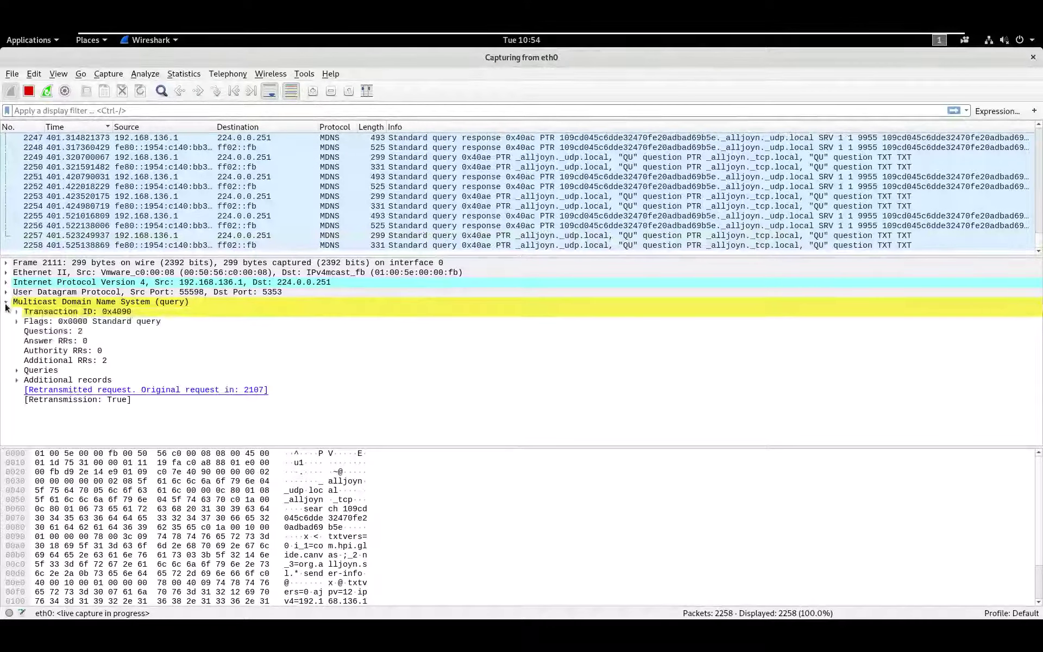
pyautogui.click(6, 293)
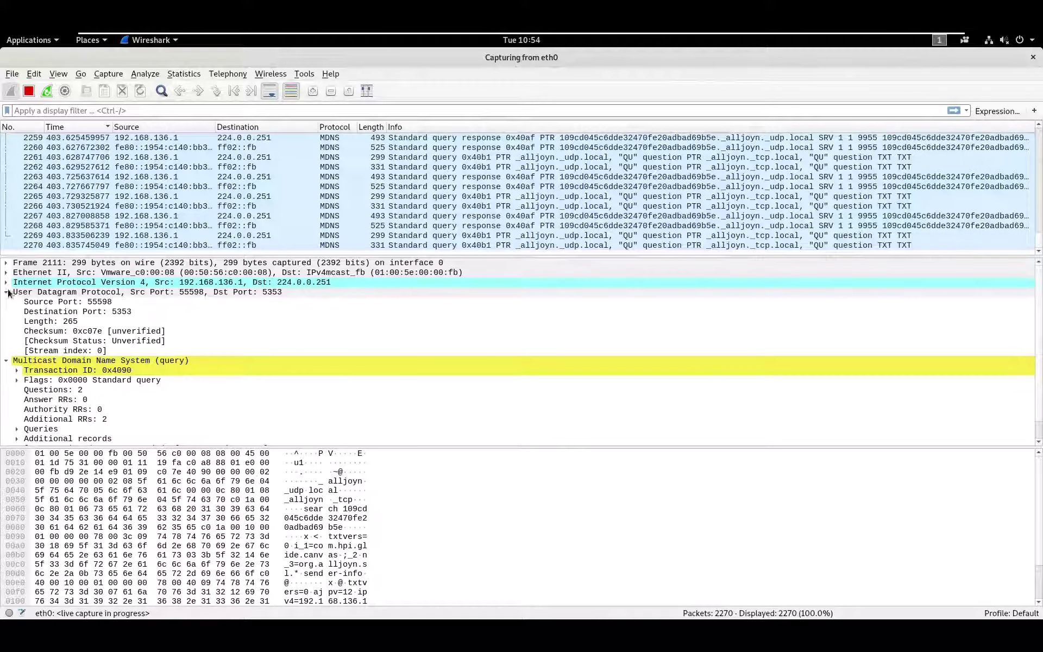
pyautogui.click(6, 284)
pyautogui.click(6, 273)
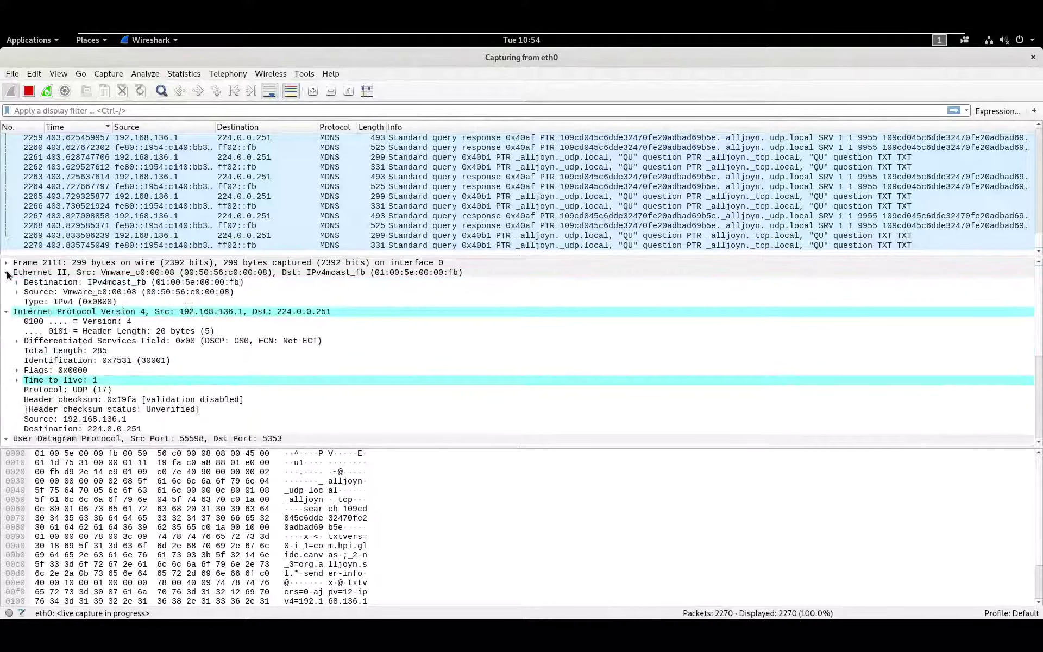
pyautogui.click(7, 264)
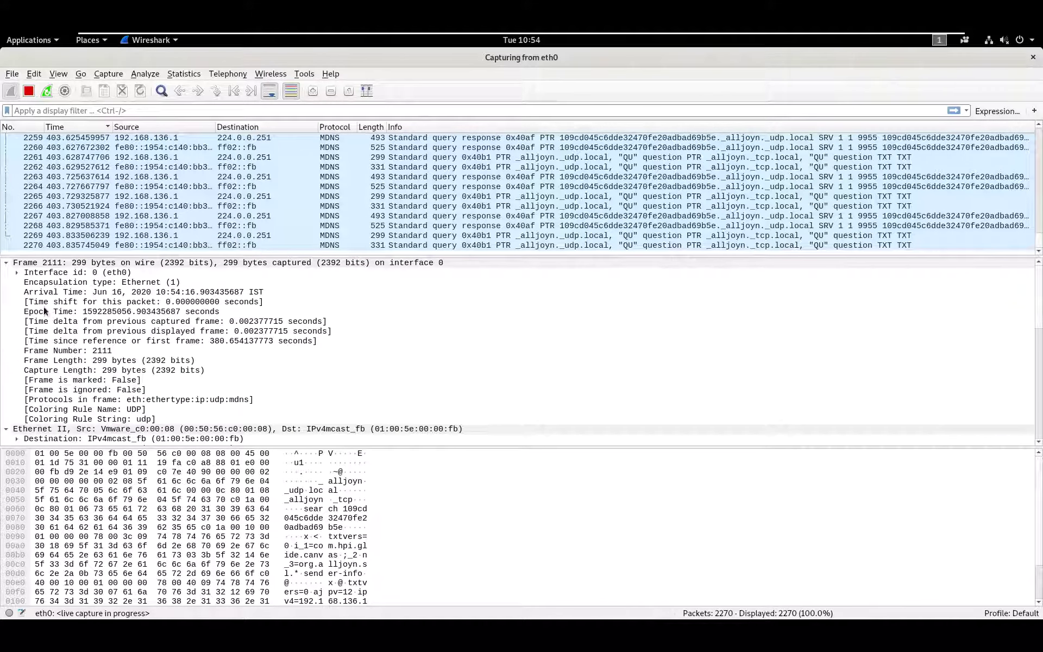
# - Collapse the Frame, IPv4, Ethernet II, UDP and MDNS layers back to single lines
pyautogui.click(7, 263)
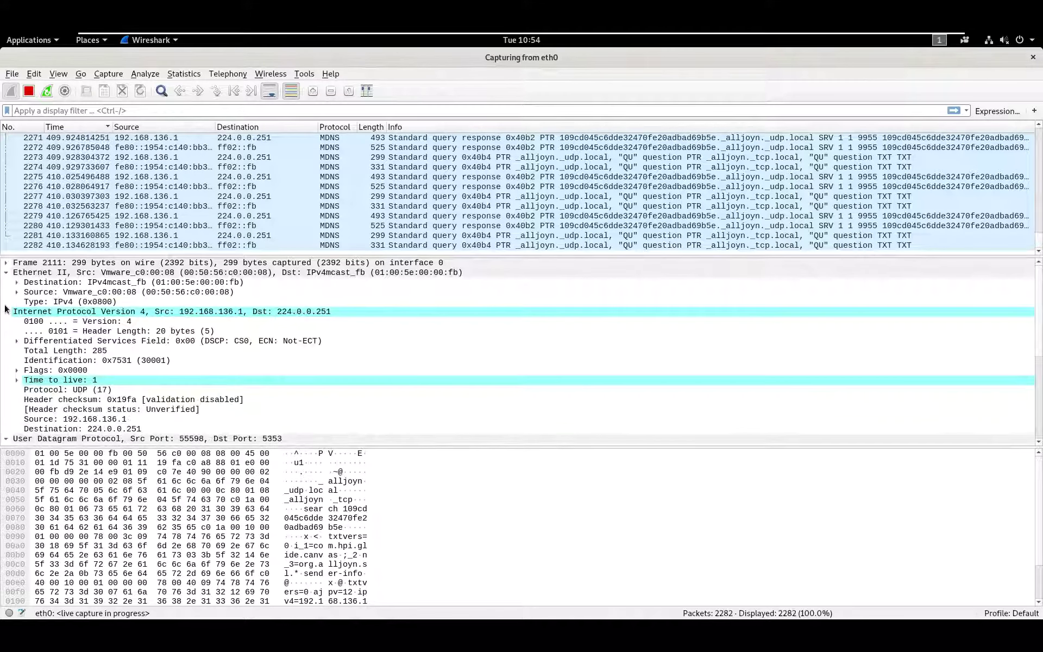
pyautogui.click(7, 311)
pyautogui.click(7, 273)
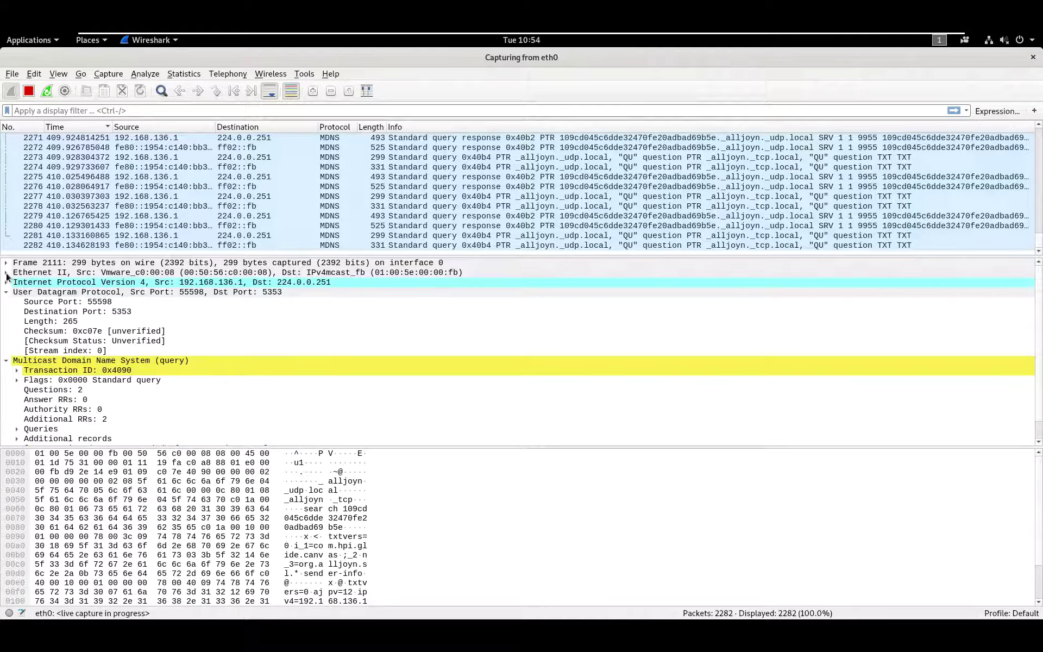
pyautogui.click(7, 293)
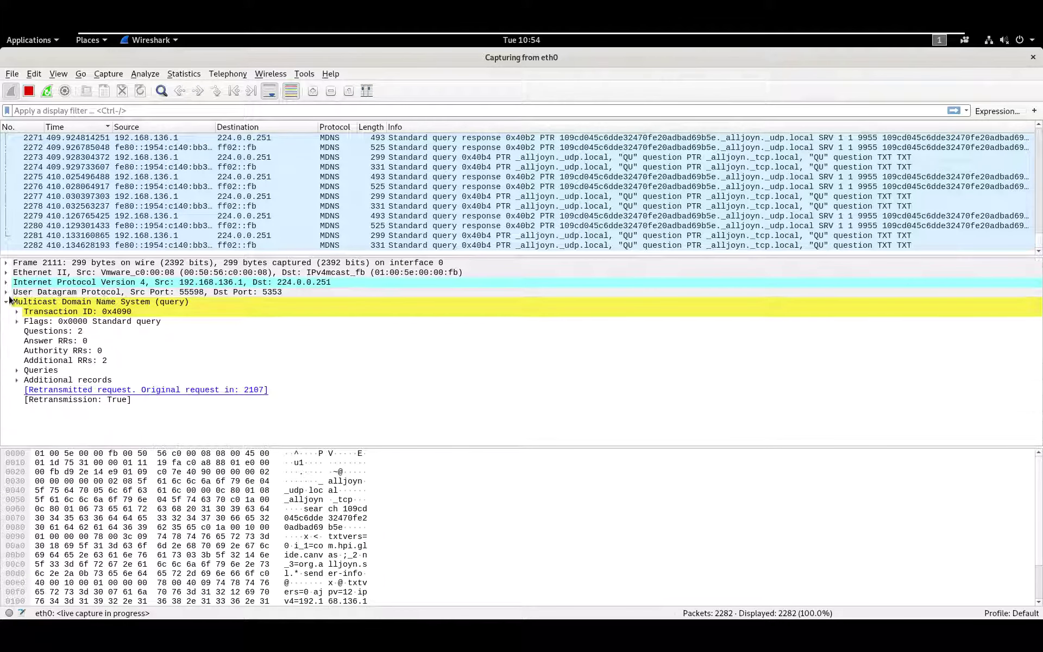
pyautogui.click(7, 303)
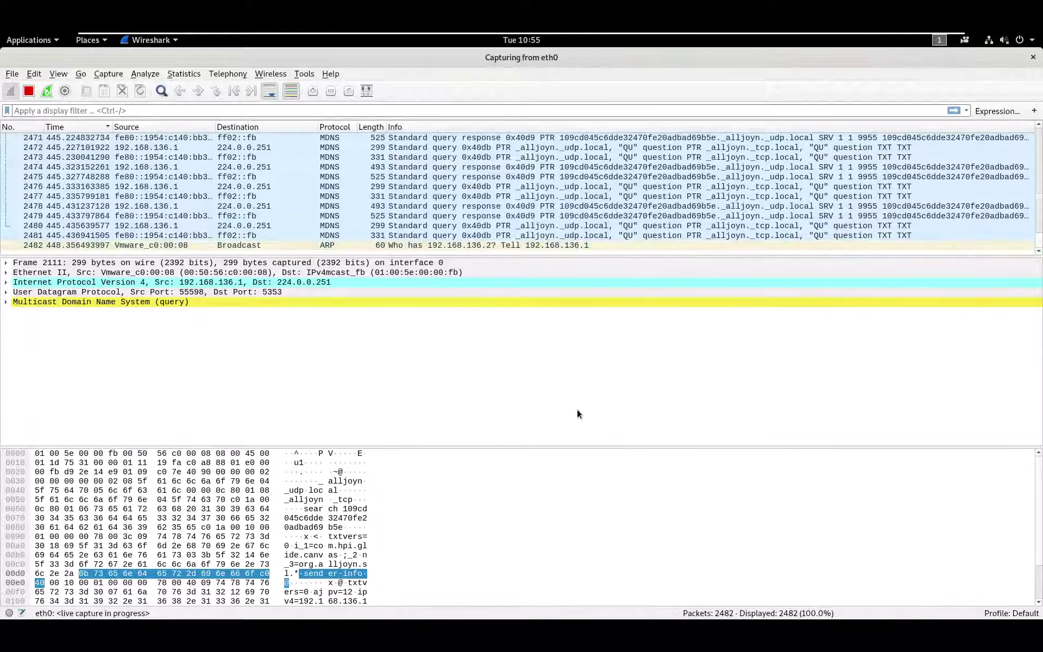
# - Launch Firefox from the terminal with firefox& while the eth0 capture keeps running
pyautogui.hotkey('alt', 'Tab')
pyautogui.write('firefox&')
pyautogui.press('Return')
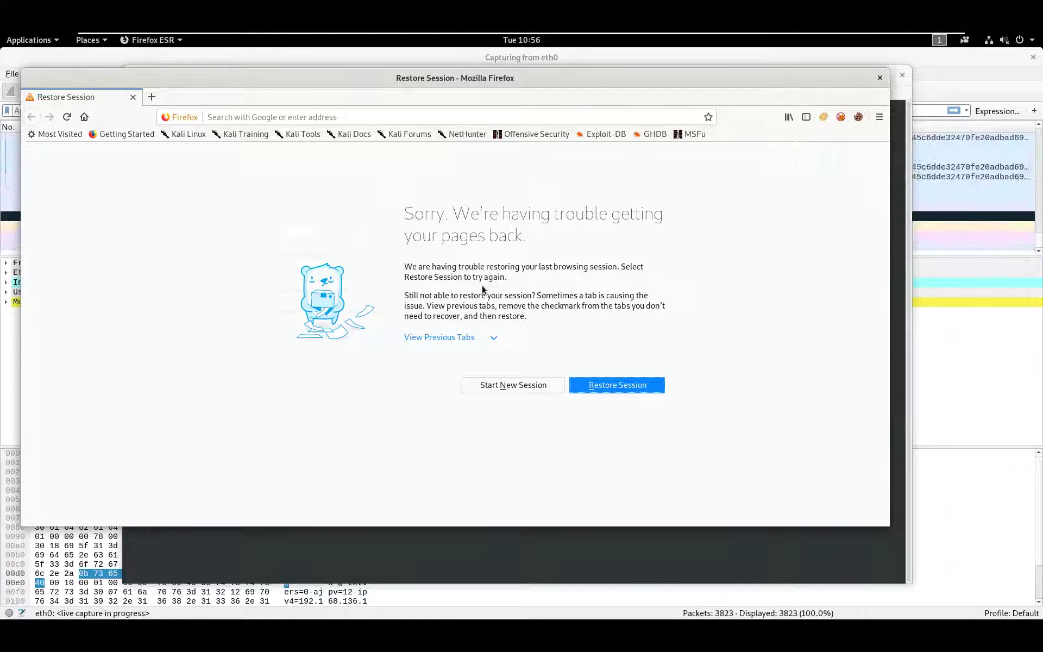
# - Start a new Firefox session and try loading demo.testfire, which returns Server Not Found
pyautogui.click(497, 385)
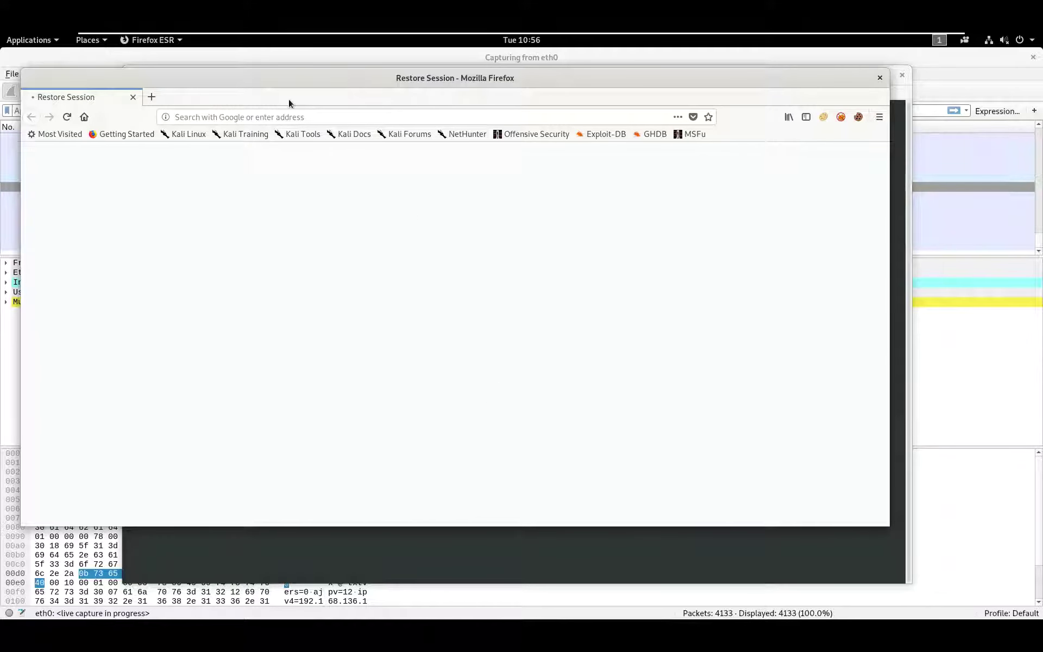
pyautogui.click(280, 117)
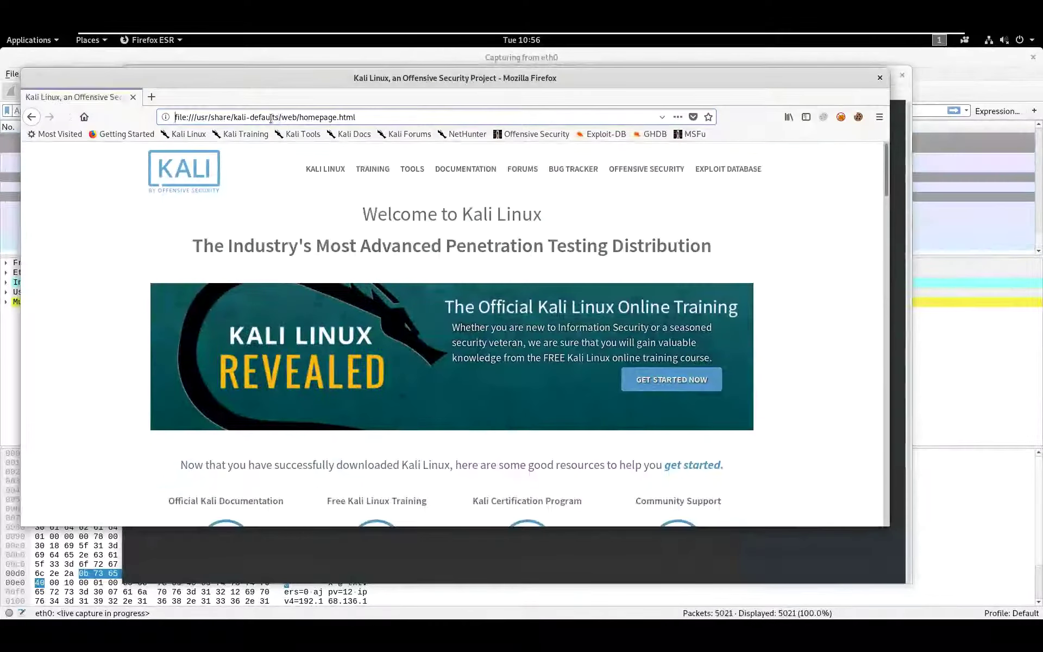
pyautogui.click(267, 117)
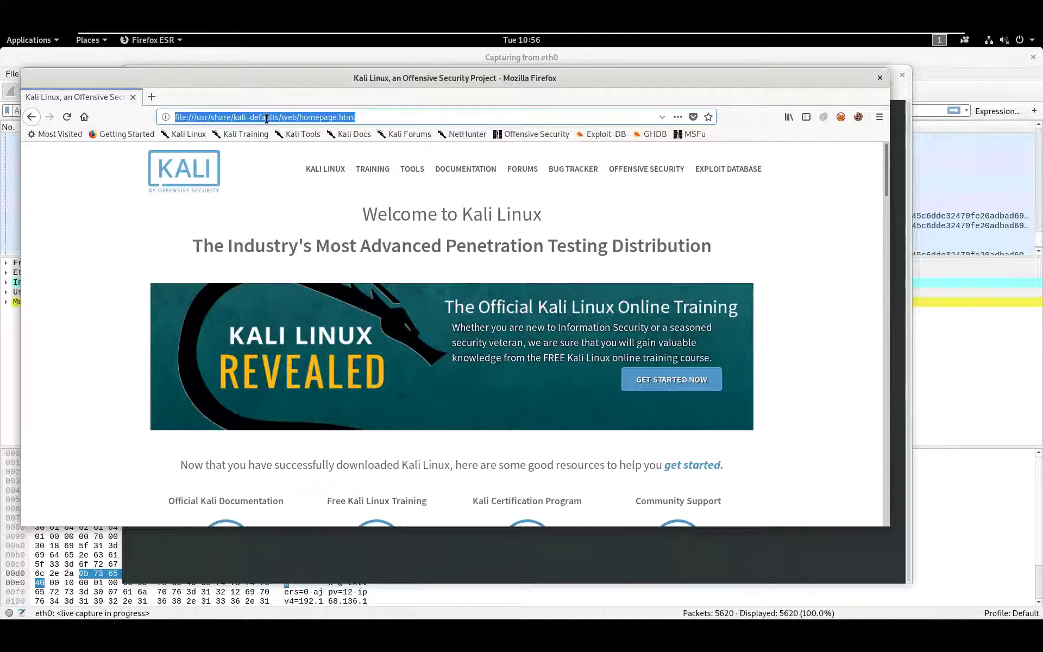
pyautogui.write('demo.')
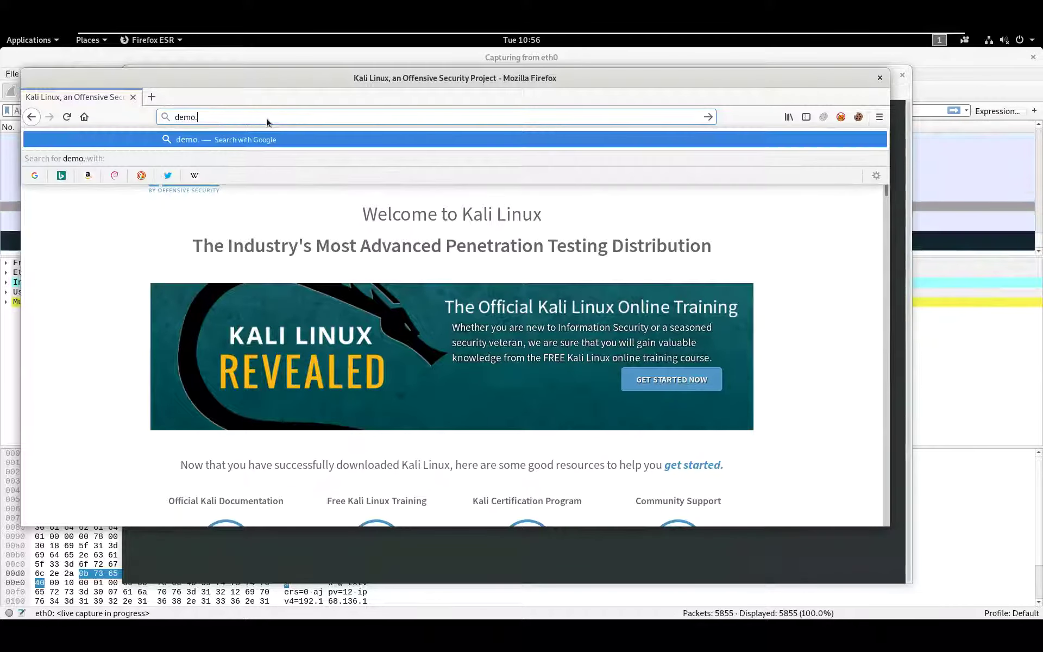
pyautogui.write('testfire')
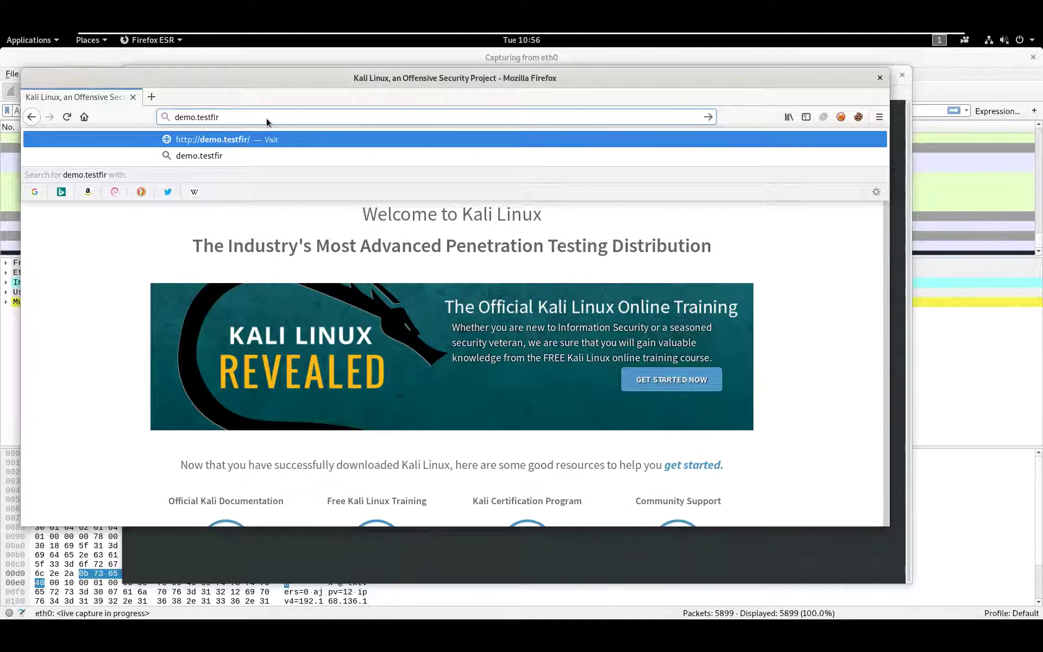
pyautogui.press('Return')
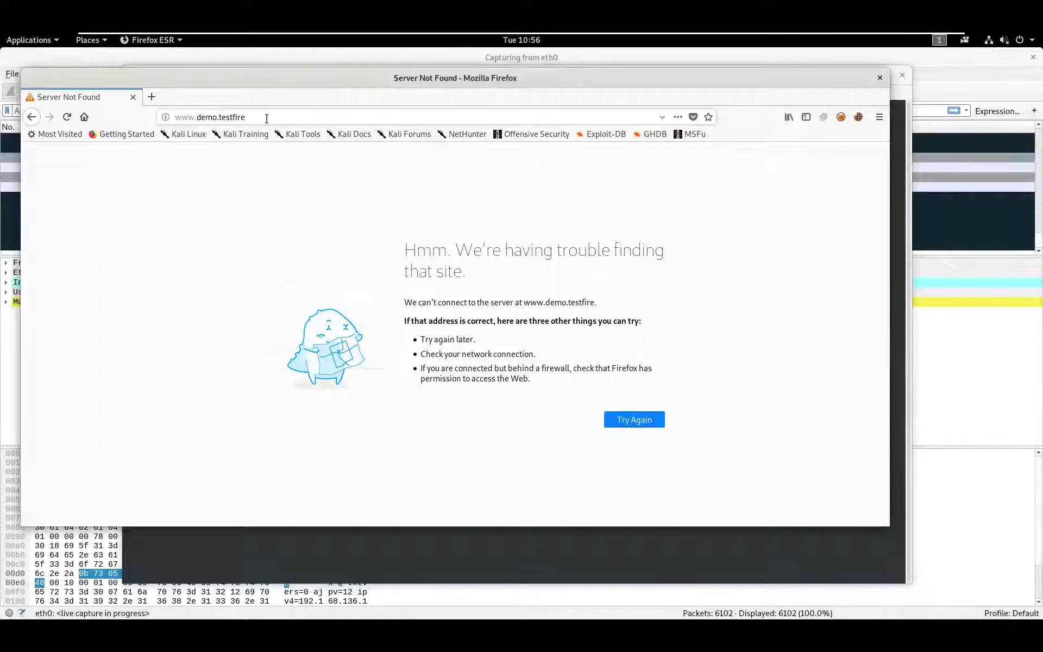
# - Replace the failing address with google.com and load it
pyautogui.click(266, 118)
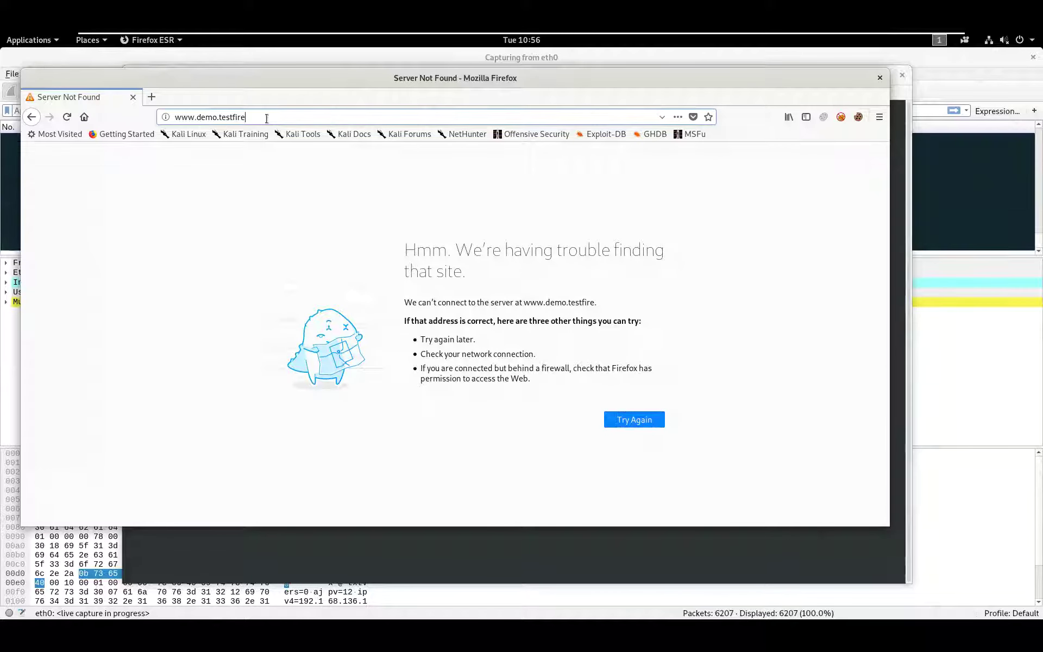
pyautogui.hotkey('ctrl', 'a')
pyautogui.write('goo')
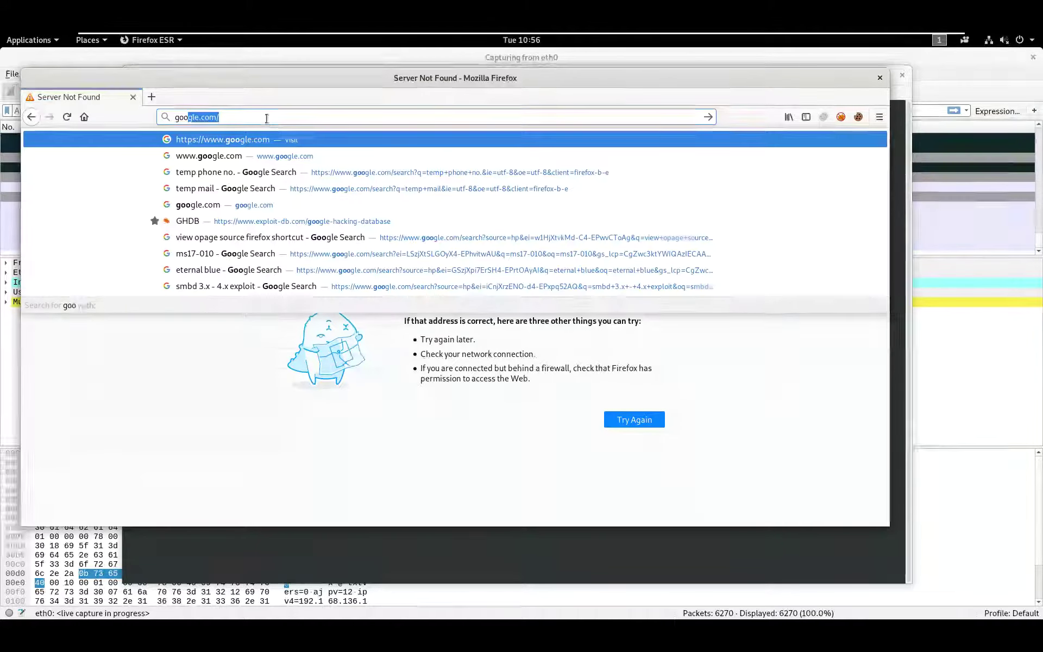
pyautogui.press('Return')
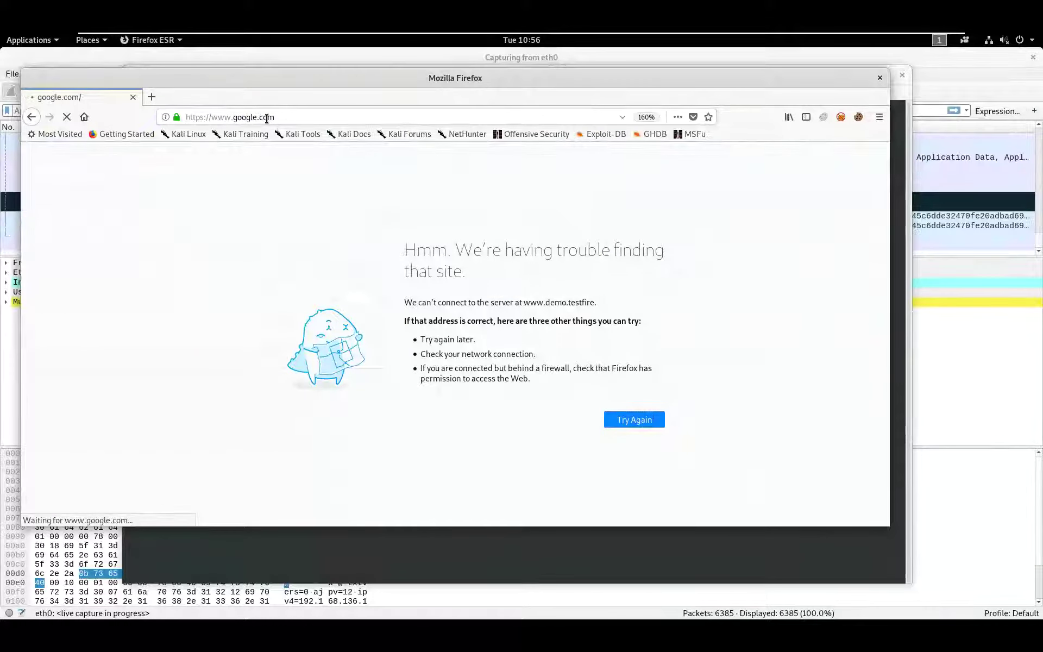
# - Google 'demo testfire' and open the Altoro Mutual result at demo.testfire.net
pyautogui.write('de')
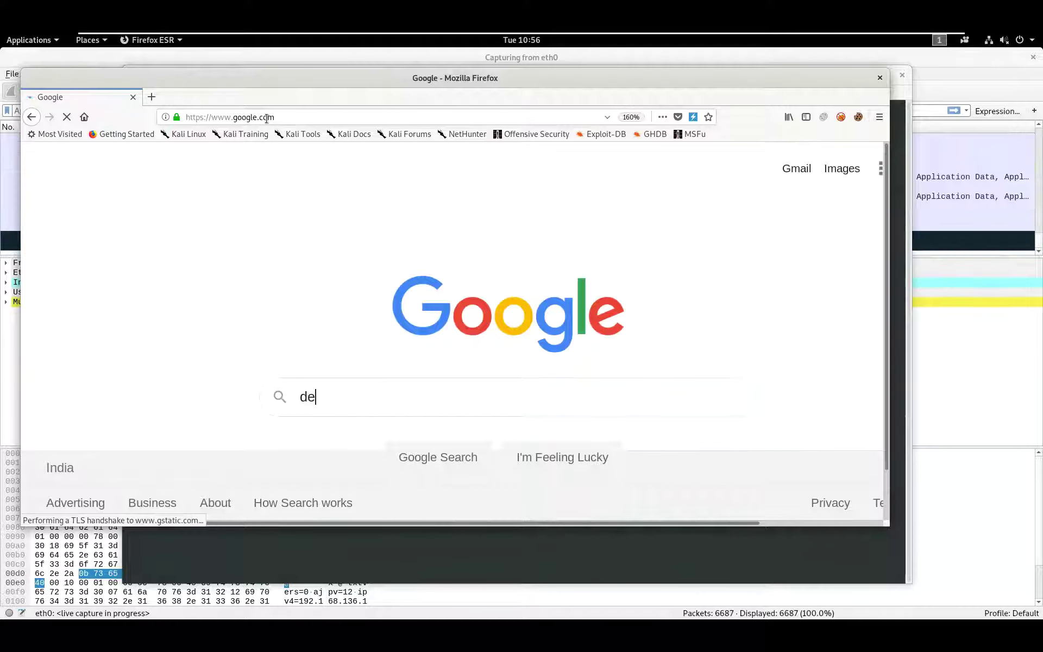
pyautogui.write('mo testfire')
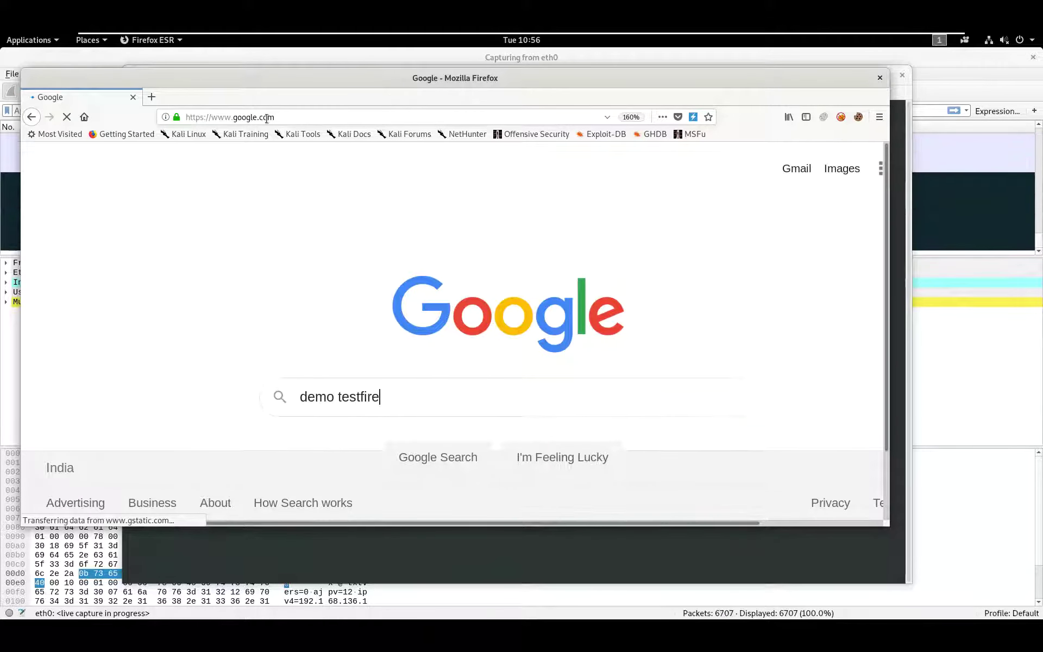
pyautogui.press('Return')
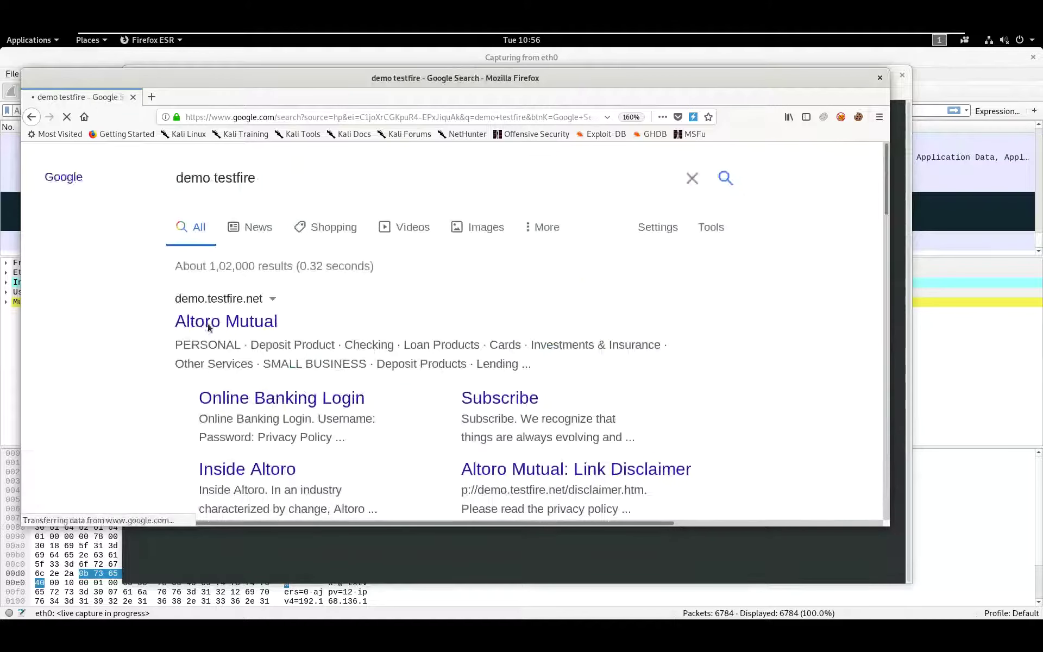
pyautogui.click(234, 325)
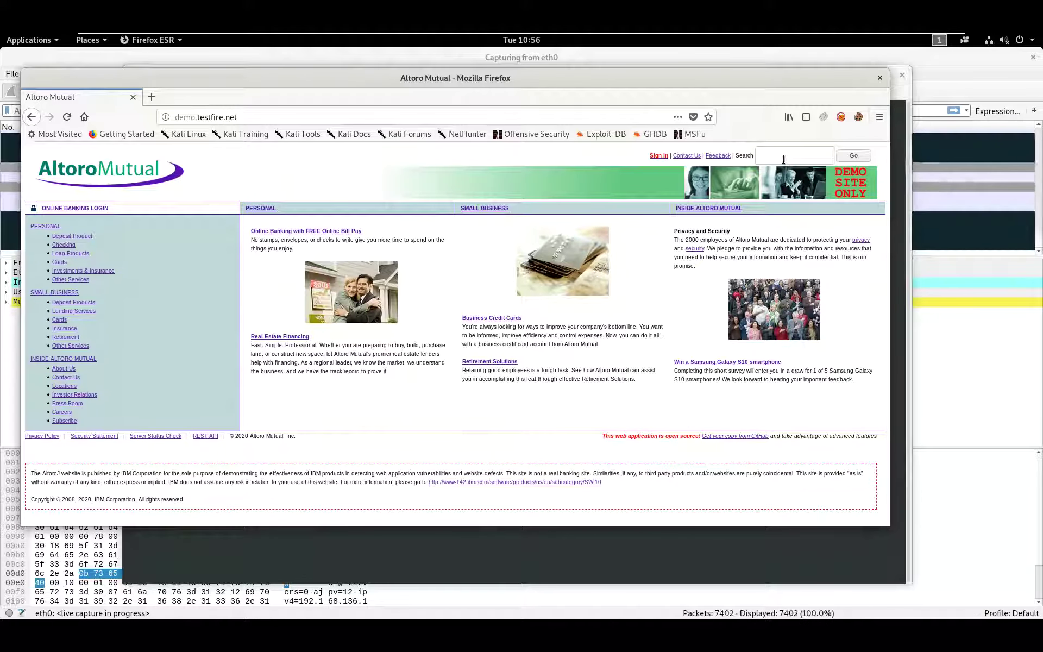
# - Enter 'hello' in the Altoro Mutual site search field, correcting typos along the way
pyautogui.click(784, 157)
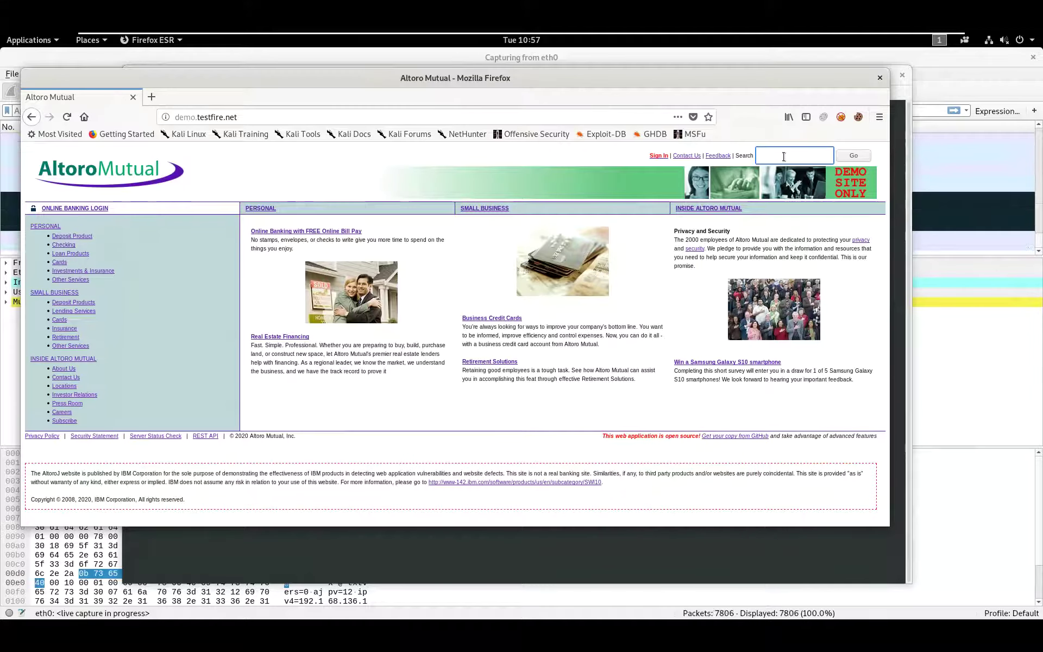
pyautogui.write('hola')
pyautogui.press('BackSpace')
pyautogui.press('BackSpace')
pyautogui.press('BackSpace')
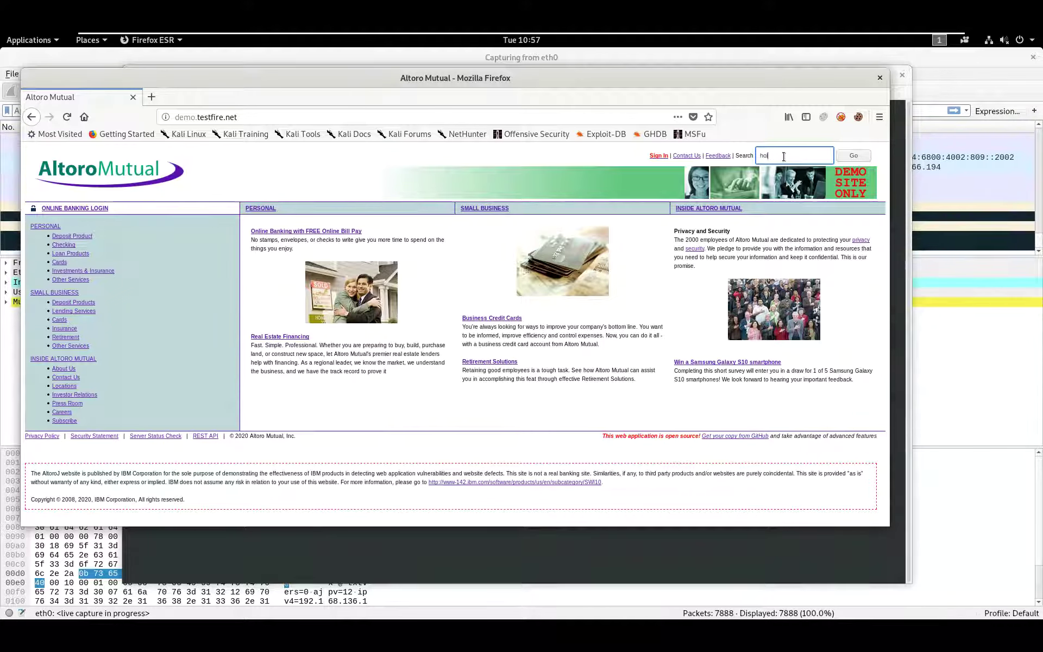
pyautogui.write('el')
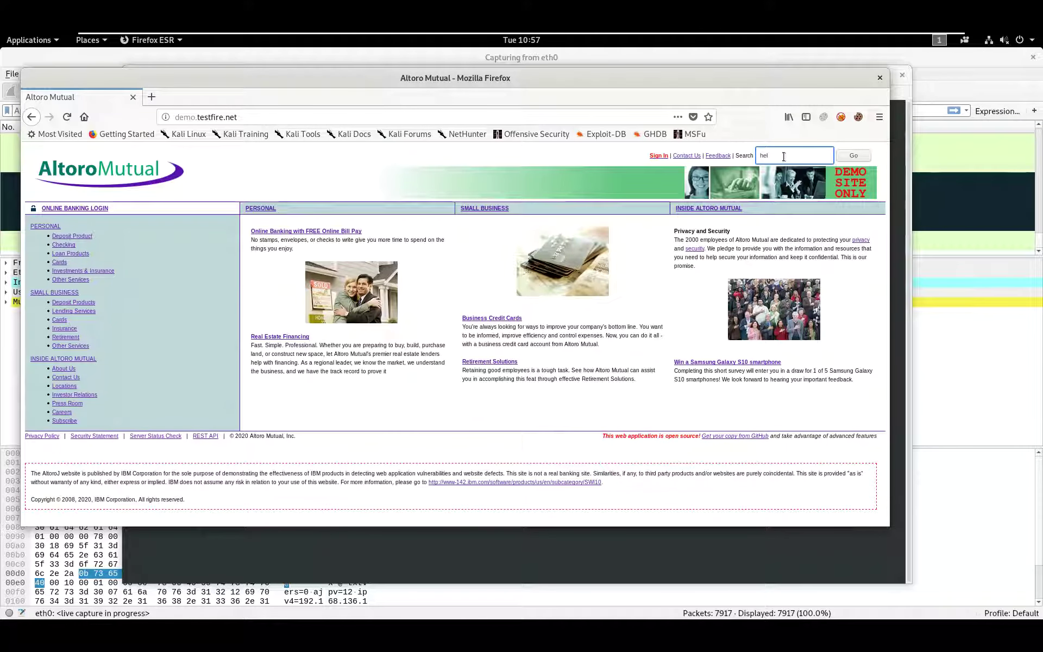
pyautogui.write('lllll')
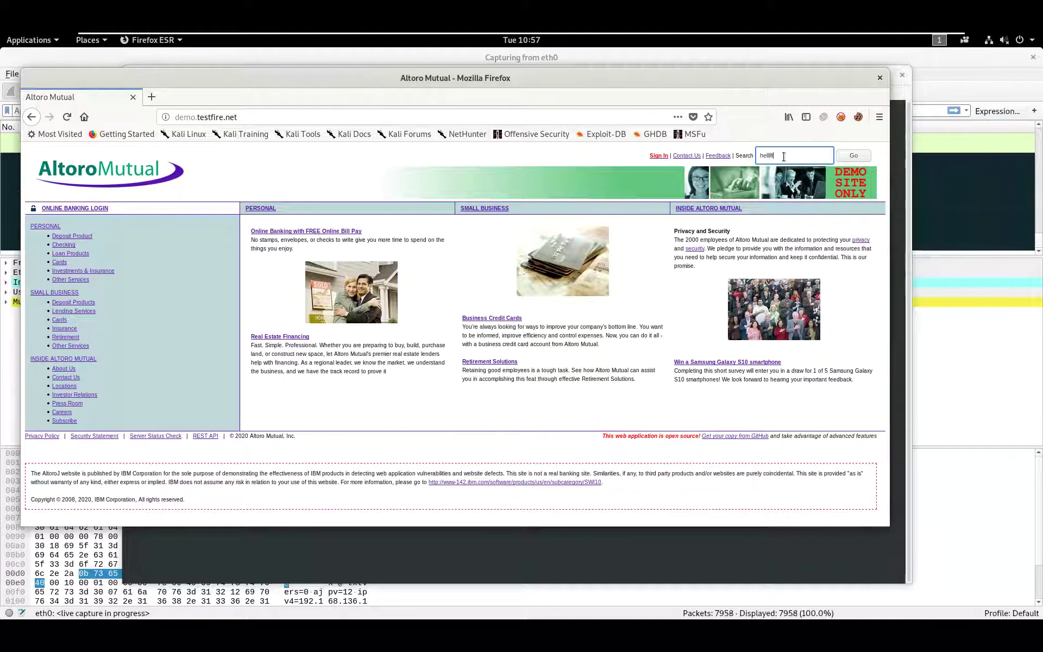
pyautogui.press('BackSpace')
pyautogui.press('BackSpace')
pyautogui.press('BackSpace')
pyautogui.press('BackSpace')
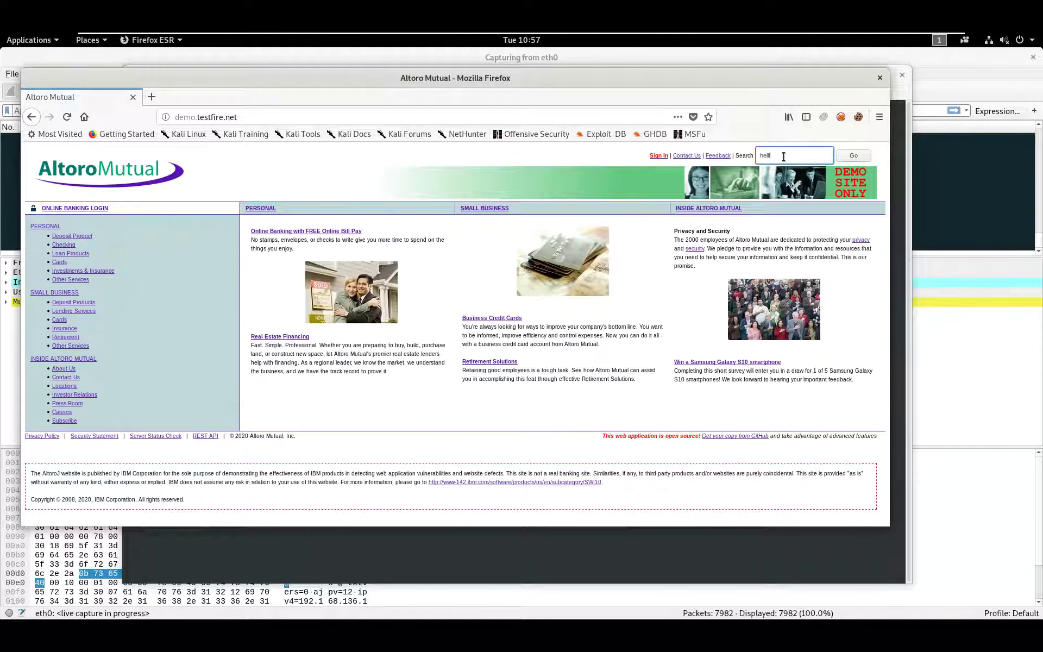
pyautogui.write('o')
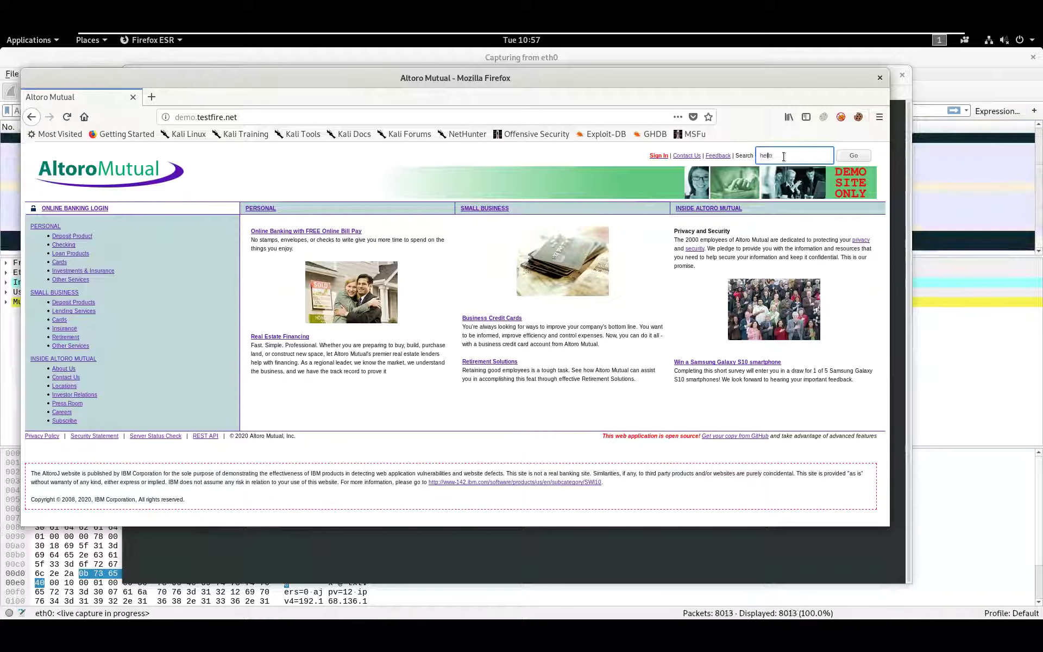
pyautogui.write('<')
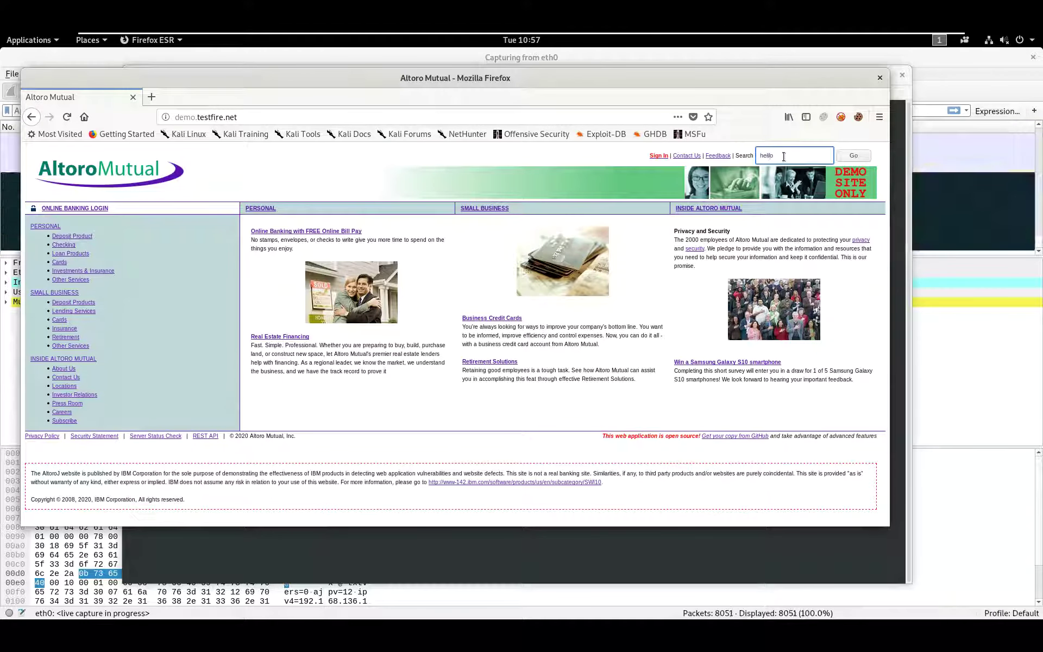
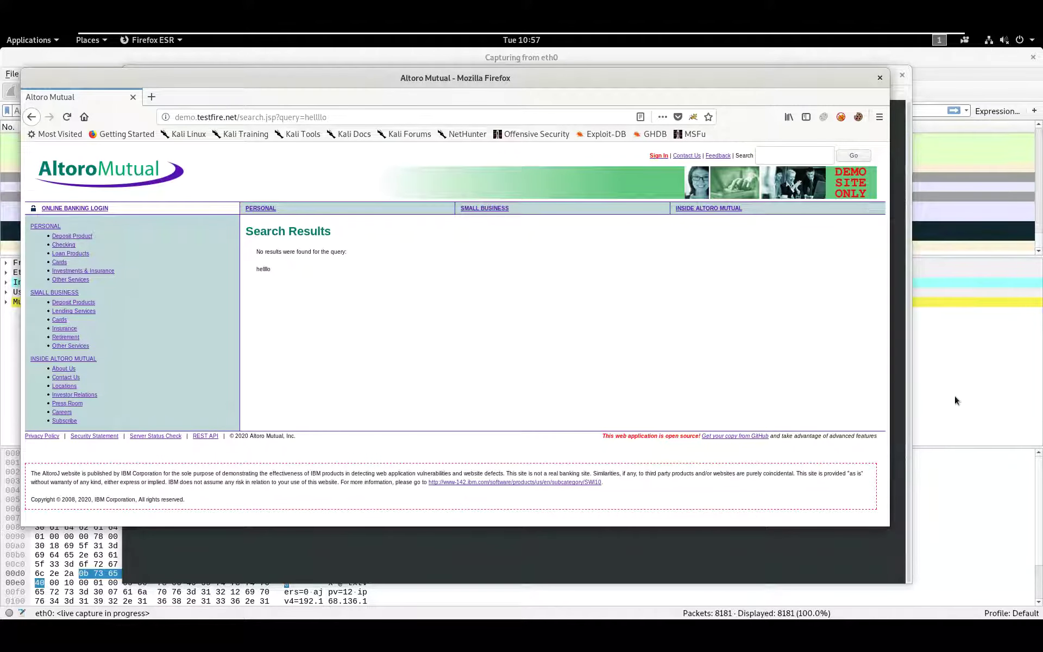
# - Bring the live eth0 capture forward, enlarge the packet list, then switch to the host's meeting page
pyautogui.click(953, 396)
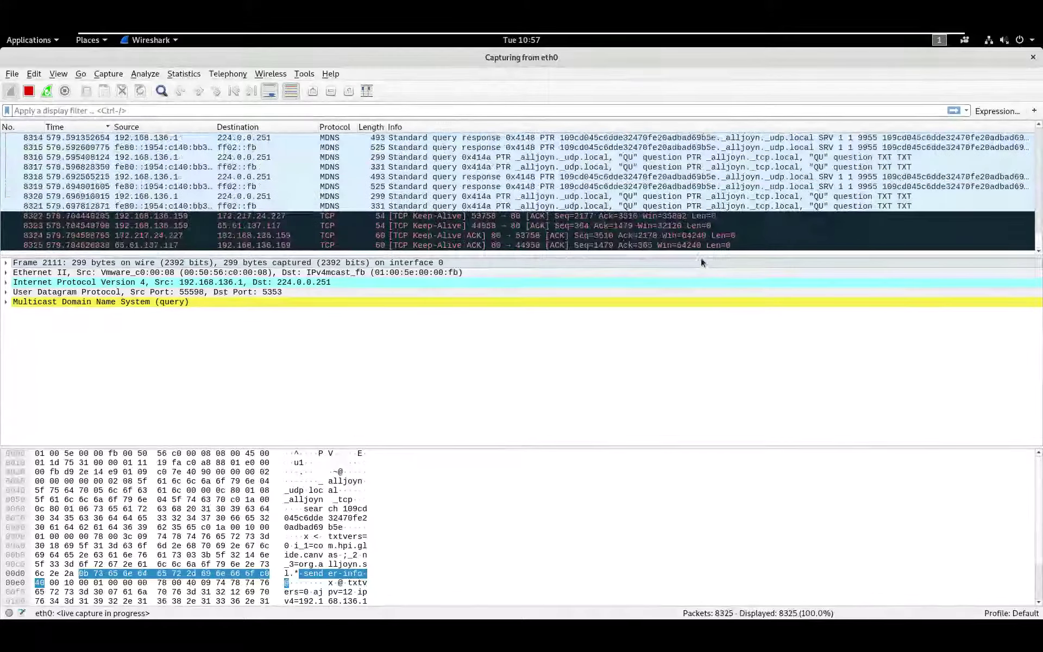
pyautogui.moveTo(700, 257); pyautogui.dragTo(699, 326)
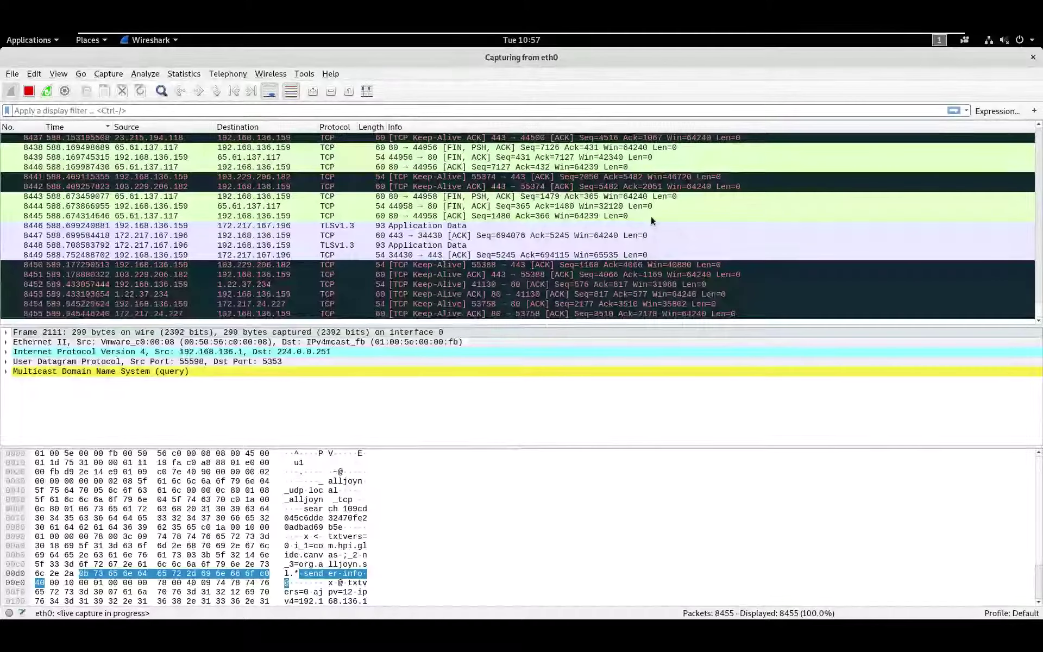
pyautogui.hotkey('ctrl', 'alt', 'Return')
pyautogui.hotkey('alt', 'Tab')
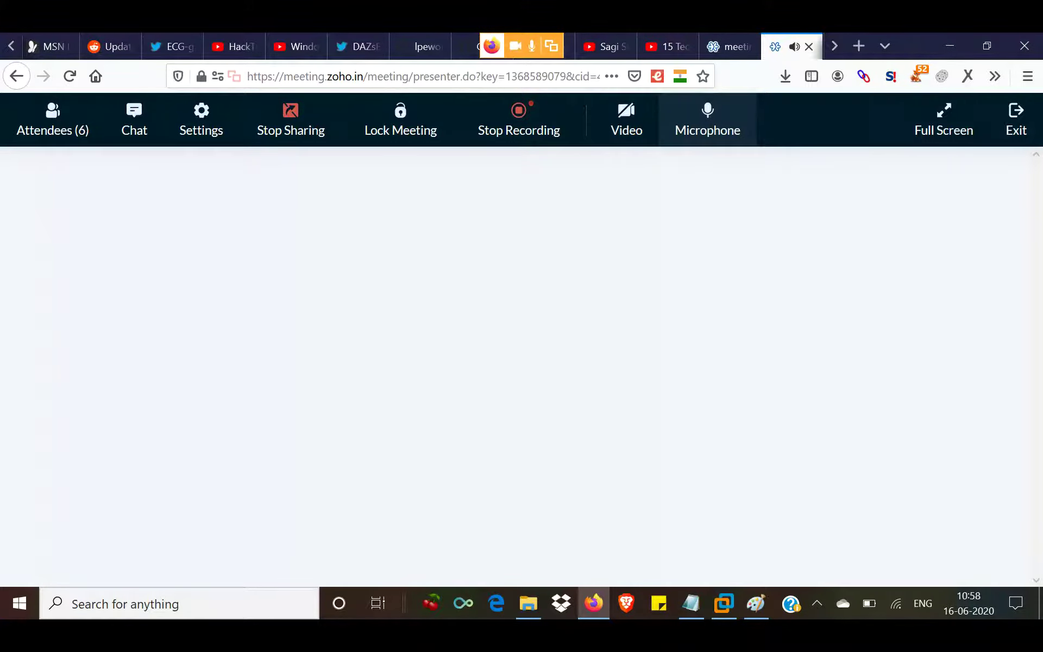
# - Return to the full-screen Kali VM with the Wireshark eth0 capture in front
pyautogui.hotkey('alt', 'Tab')
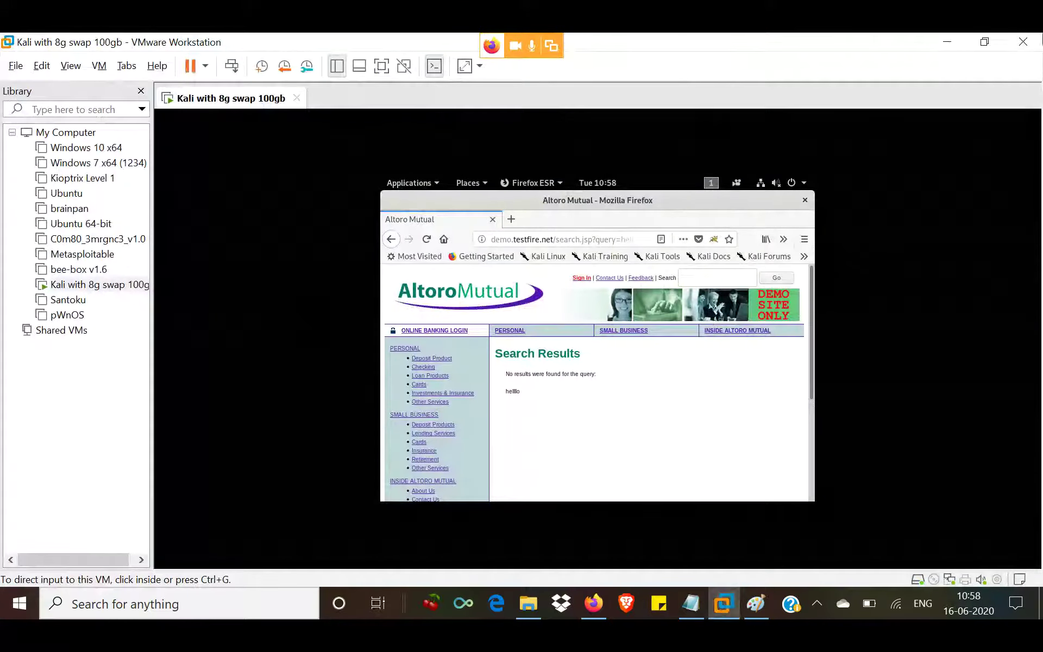
pyautogui.hotkey('ctrl', 'alt', 'Return')
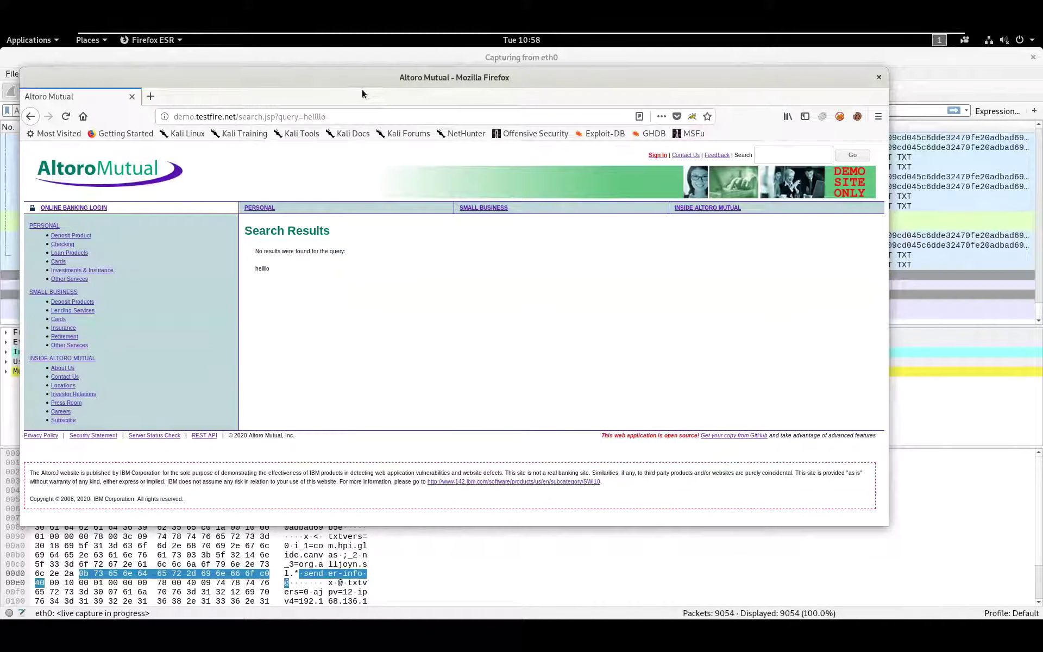
pyautogui.click(958, 284)
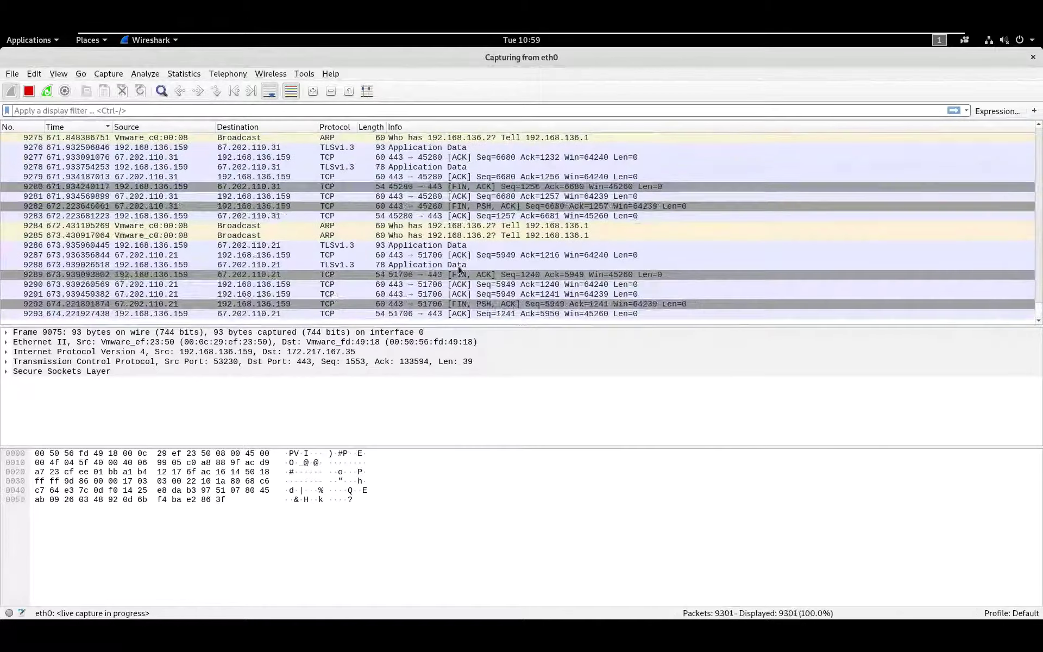
pyautogui.scroll(20, 459, 269)
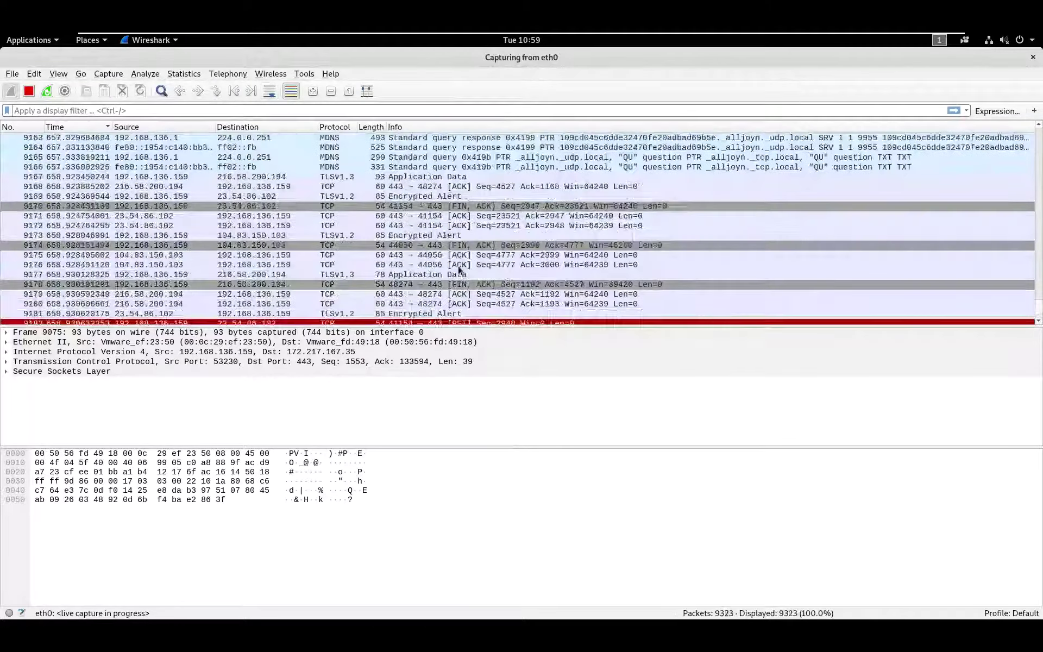
pyautogui.scroll(-20, 459, 269)
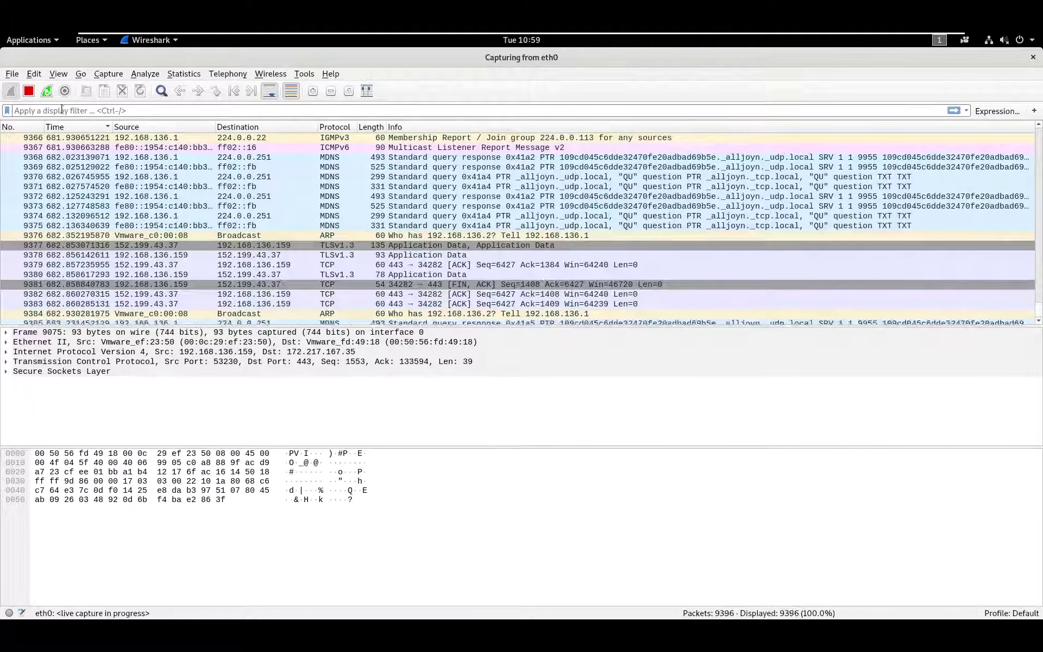
pyautogui.click(43, 109)
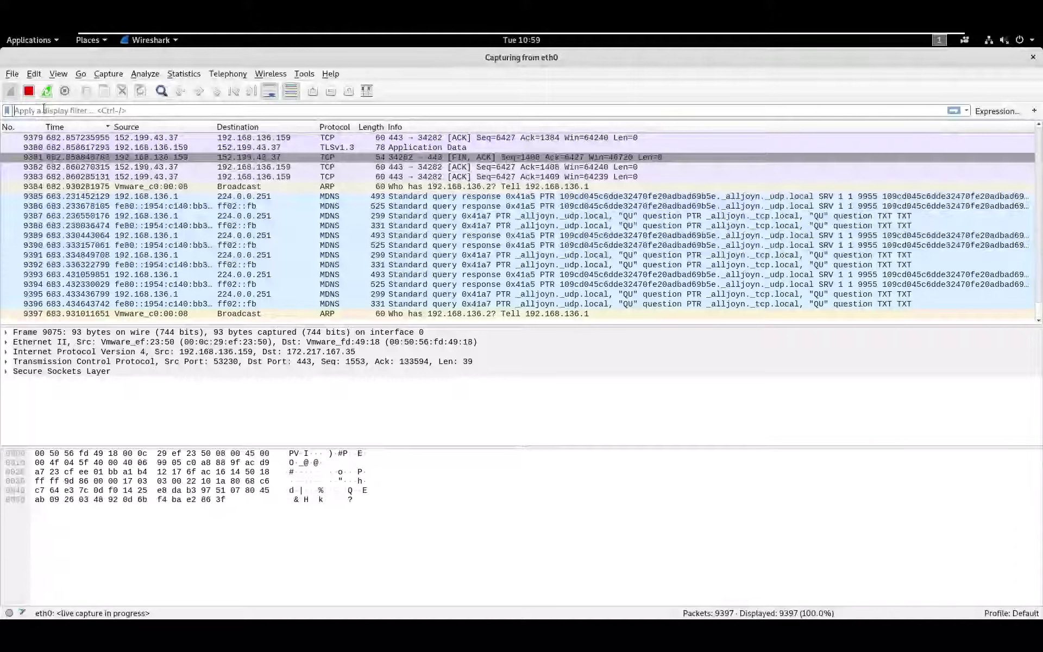
pyautogui.click(87, 110)
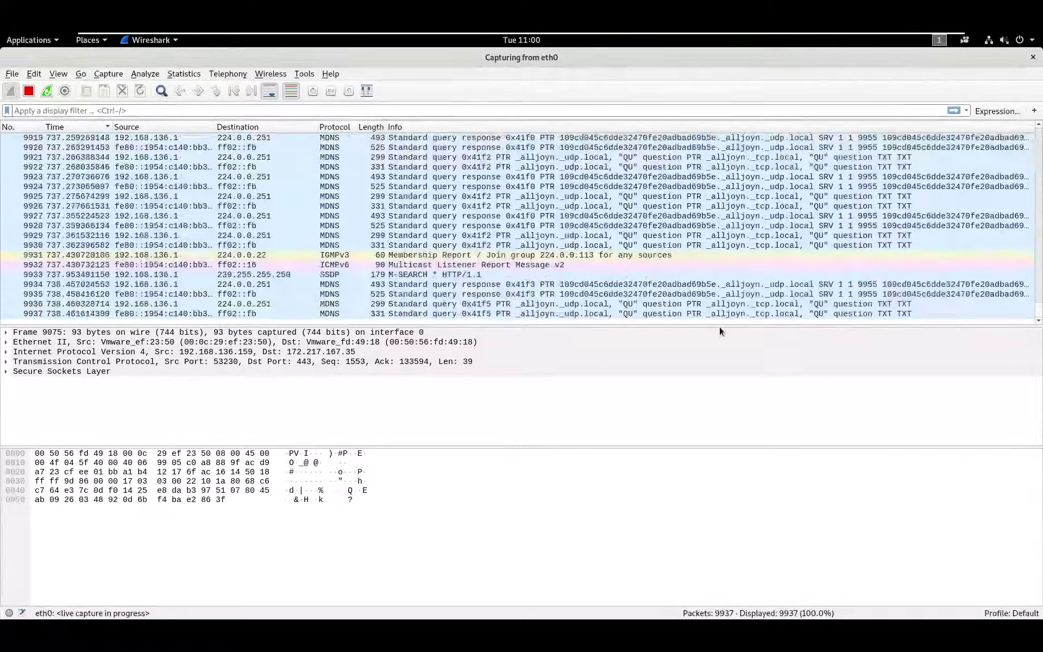
pyautogui.click(76, 110)
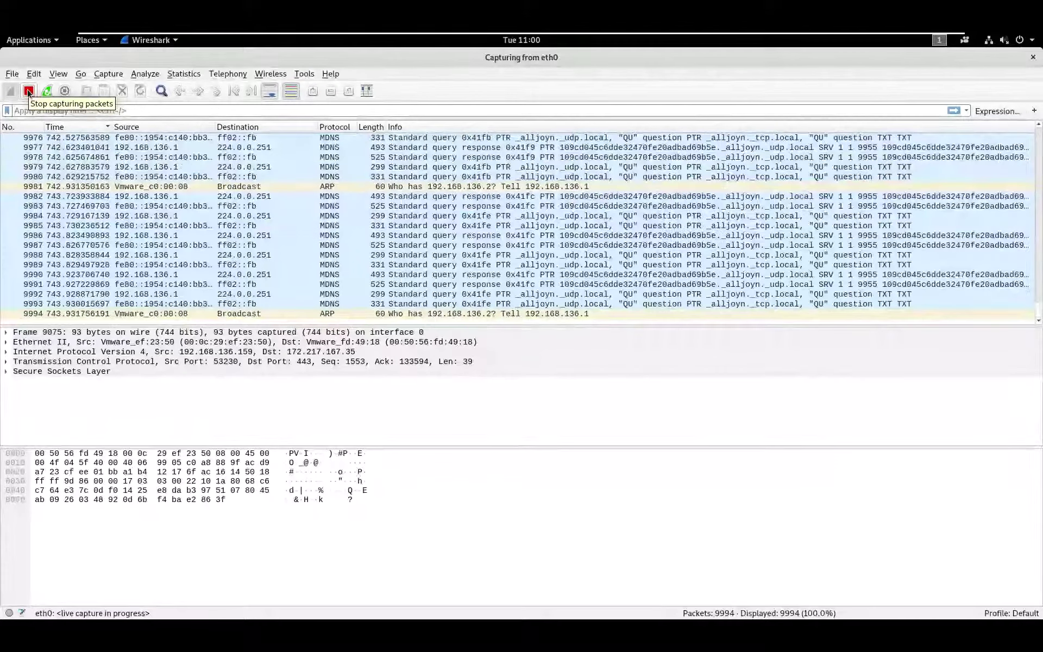
# - Stop the eth0 capture at 9994 packets, scroll back up the list, and focus the display filter
pyautogui.click(29, 91)
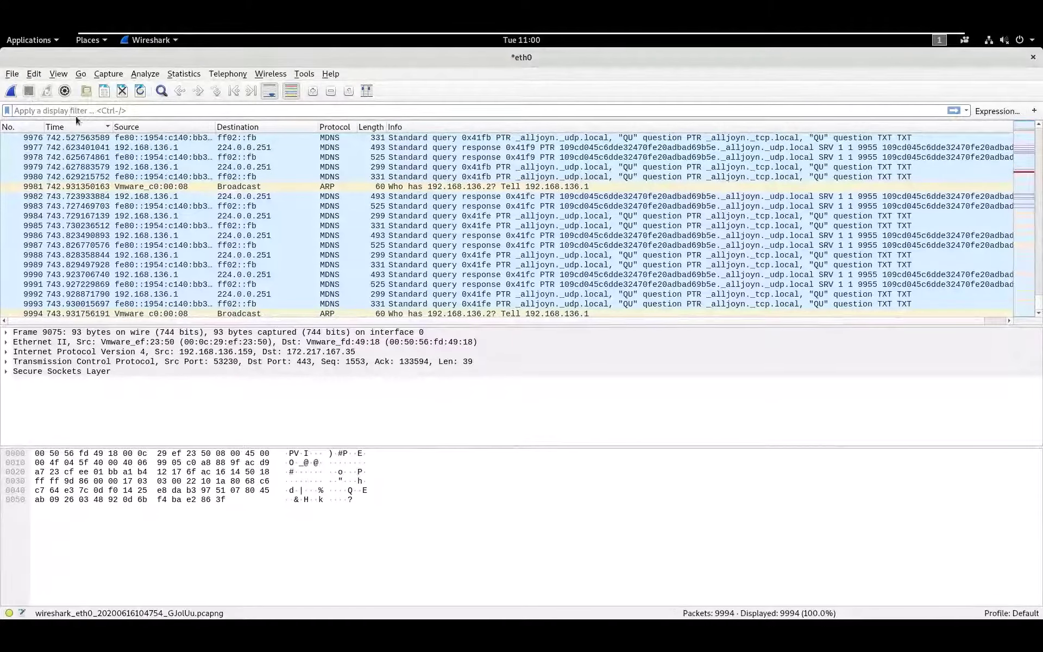
pyautogui.scroll(-1, 363, 280)
pyautogui.scroll(20, 363, 279)
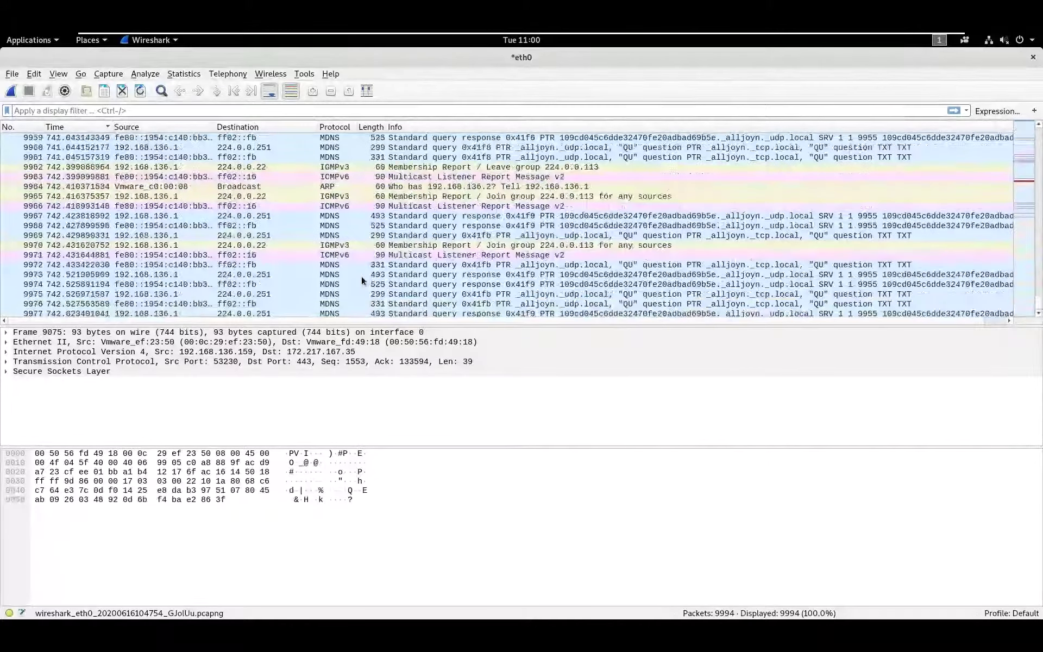
pyautogui.scroll(10, 362, 280)
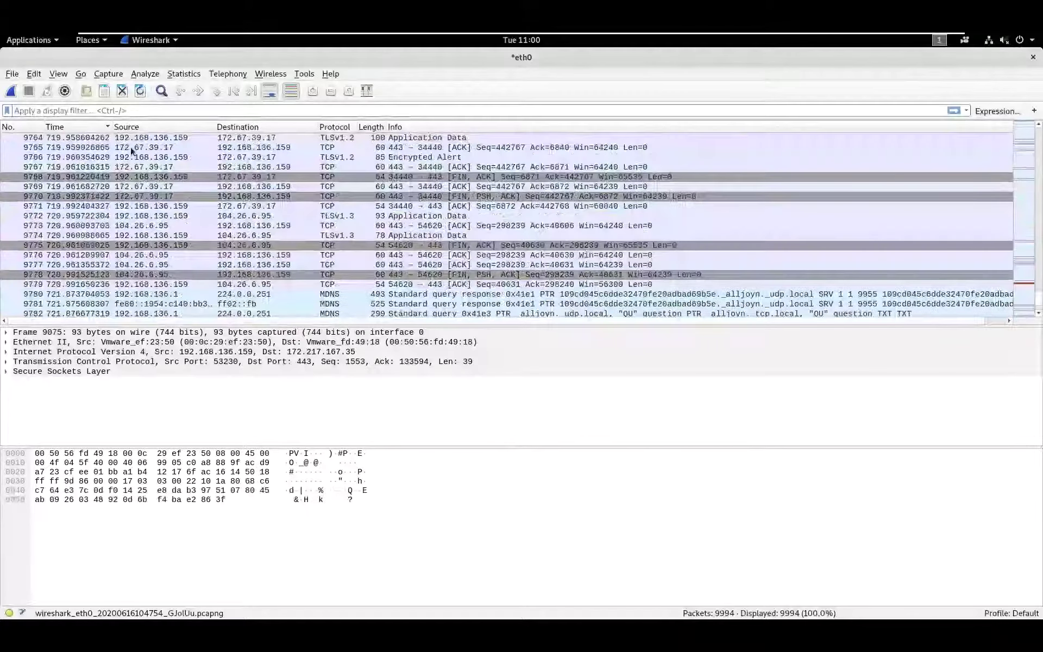
pyautogui.click(77, 108)
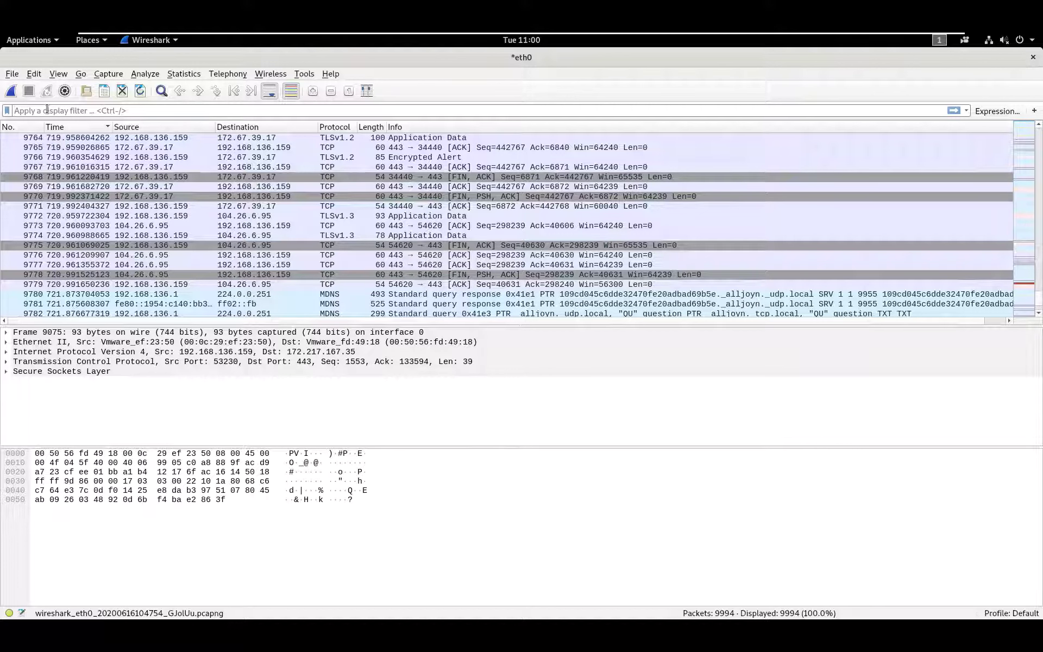
# - Filter for tcp, then udp (4089 of 9994 packets), and clear the filter text
pyautogui.write('tcp')
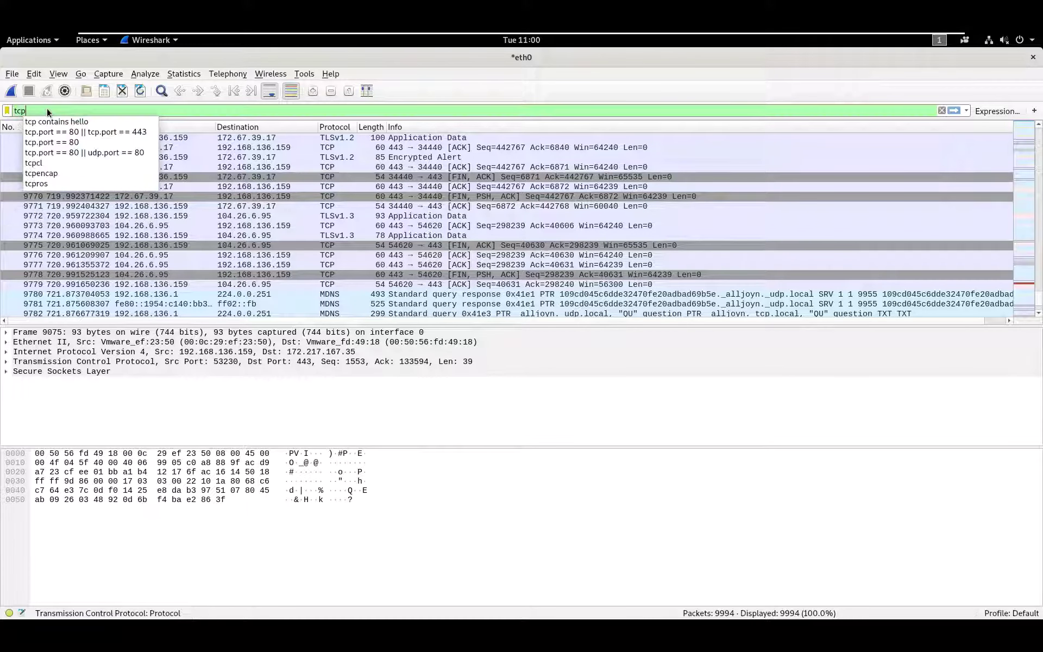
pyautogui.press('Return')
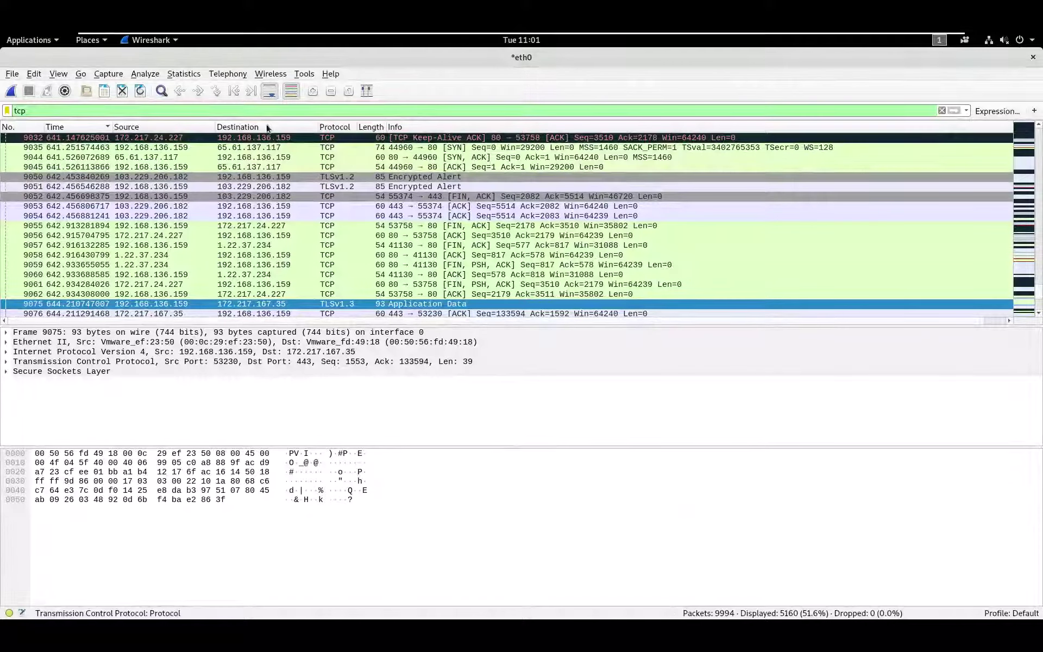
pyautogui.click(259, 107)
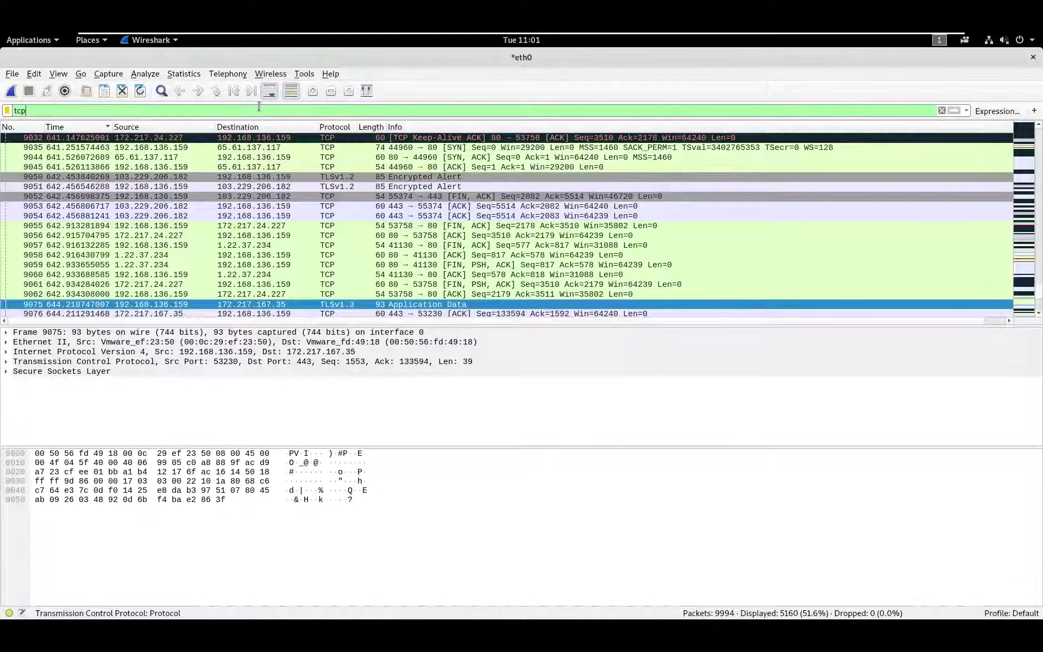
pyautogui.press('BackSpace')
pyautogui.press('BackSpace')
pyautogui.press('BackSpace')
pyautogui.write('udp')
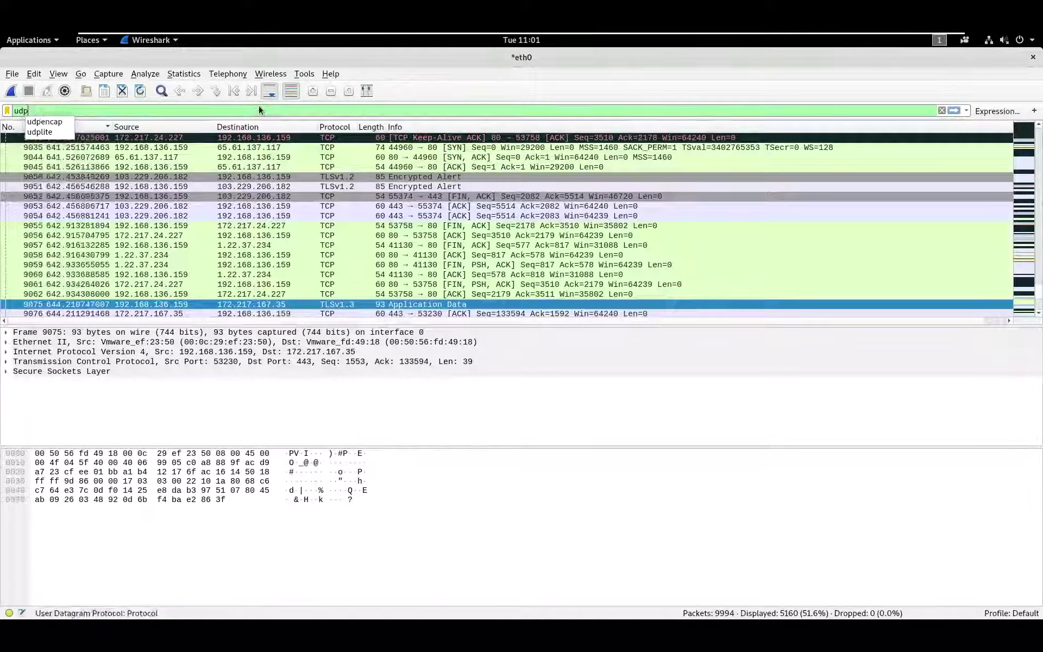
pyautogui.press('Return')
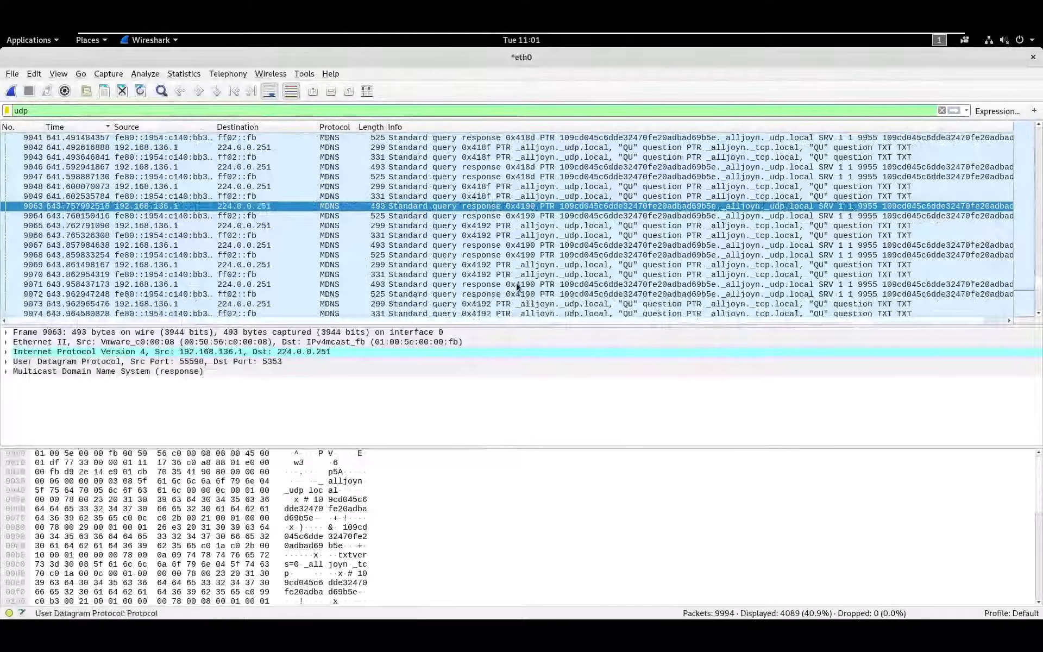
pyautogui.scroll(-20, 516, 282)
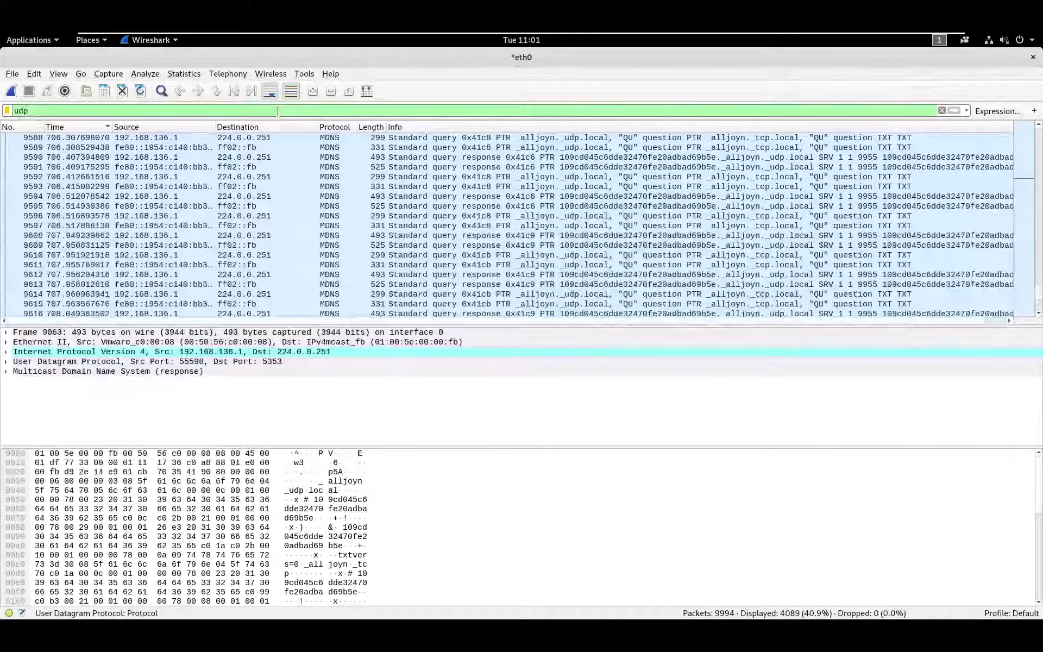
pyautogui.press('BackSpace')
pyautogui.press('BackSpace')
pyautogui.press('BackSpace')
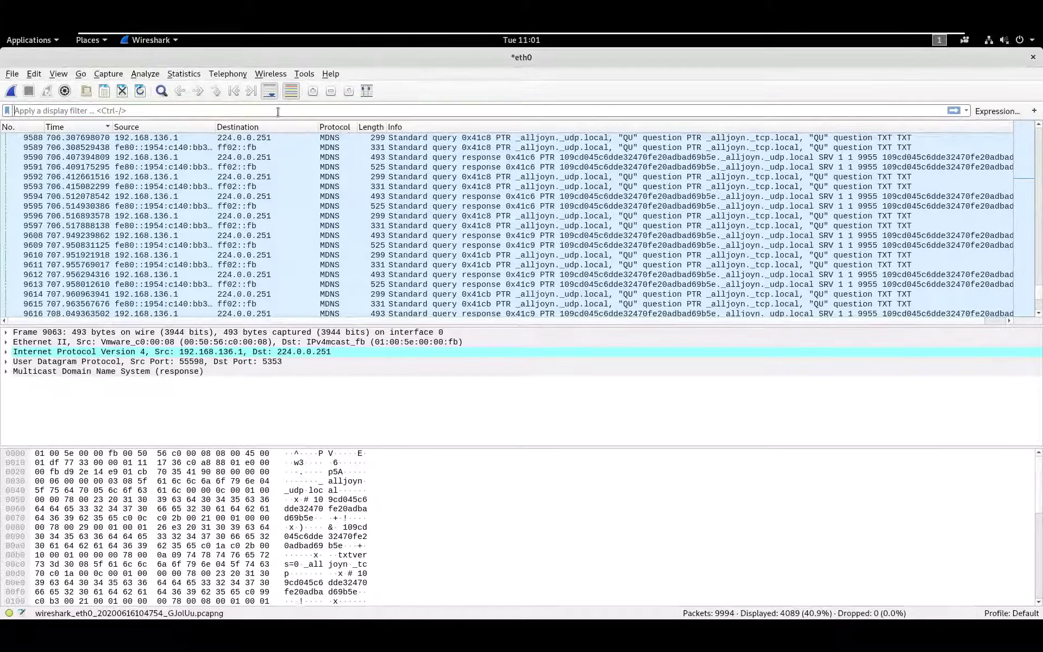
# - Show only the 117 ARP packets, erase the arp filter, and lower the system volume
pyautogui.write('arp')
pyautogui.press('Return')
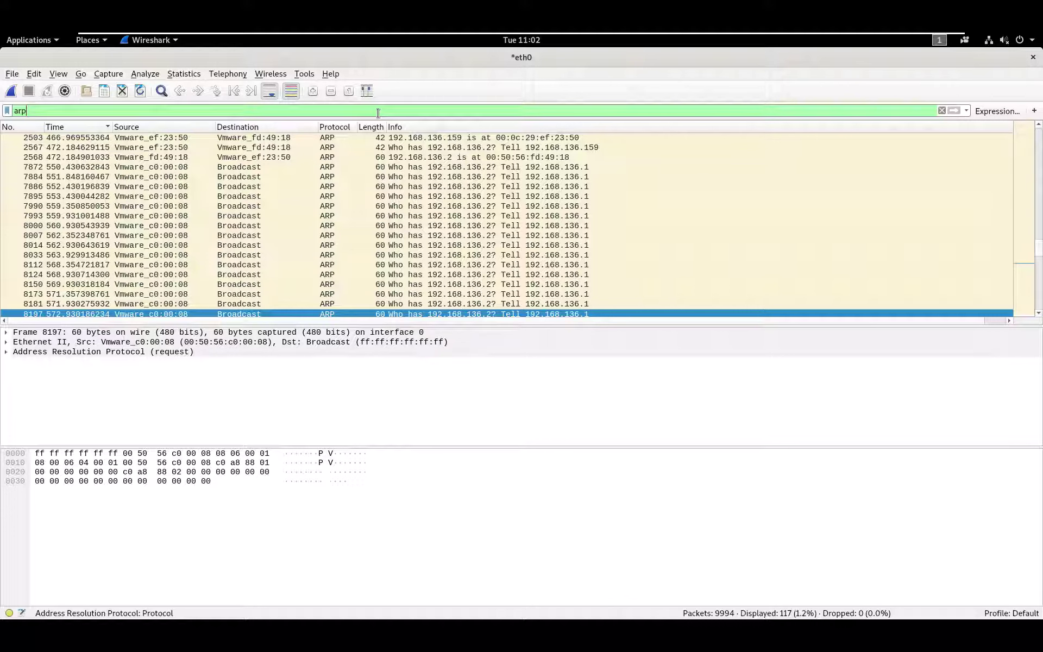
pyautogui.press('BackSpace')
pyautogui.press('BackSpace')
pyautogui.press('BackSpace')
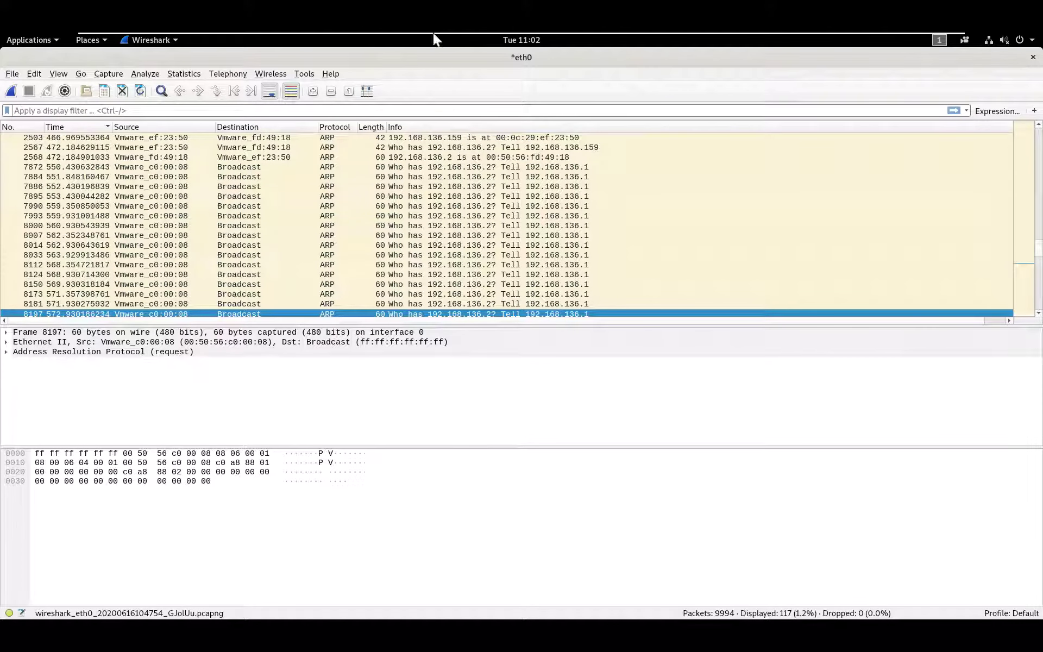
pyautogui.moveTo(432, 36)
pyautogui.press('XF86AudioLowerVolume')
pyautogui.press('XF86AudioLowerVolume')
pyautogui.press('XF86AudioLowerVolume')
# - In Paint, discard the old sniffing notes unsaved and zoom a blank canvas to 200%
pyautogui.hotkey('alt', 'Tab')
pyautogui.hotkey('alt', 'Tab')
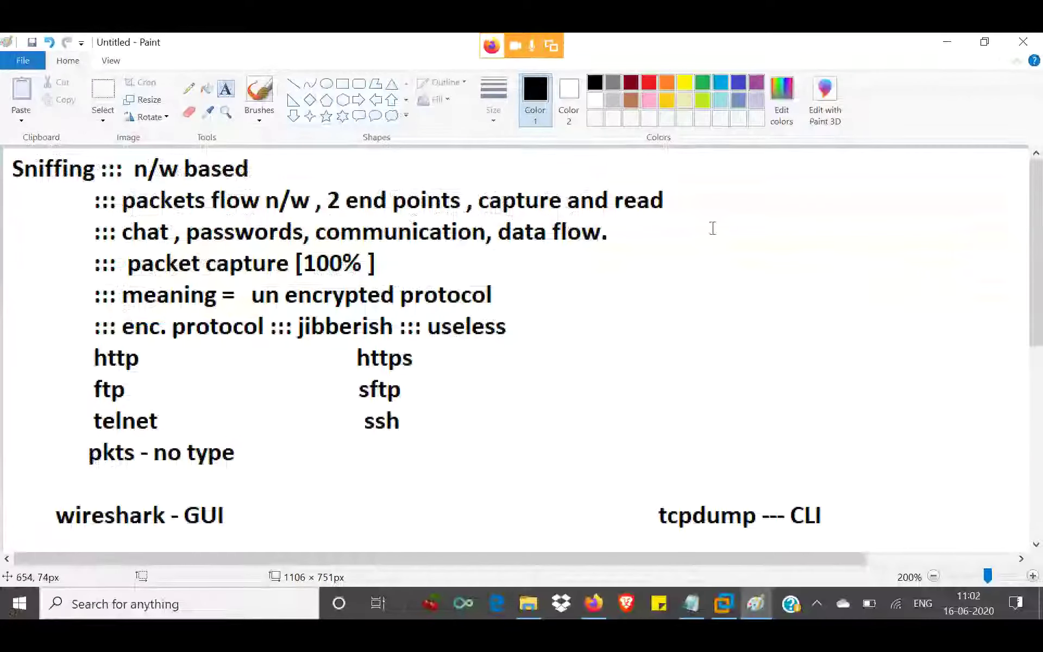
pyautogui.click(267, 271)
pyautogui.hotkey('alt', 'F4')
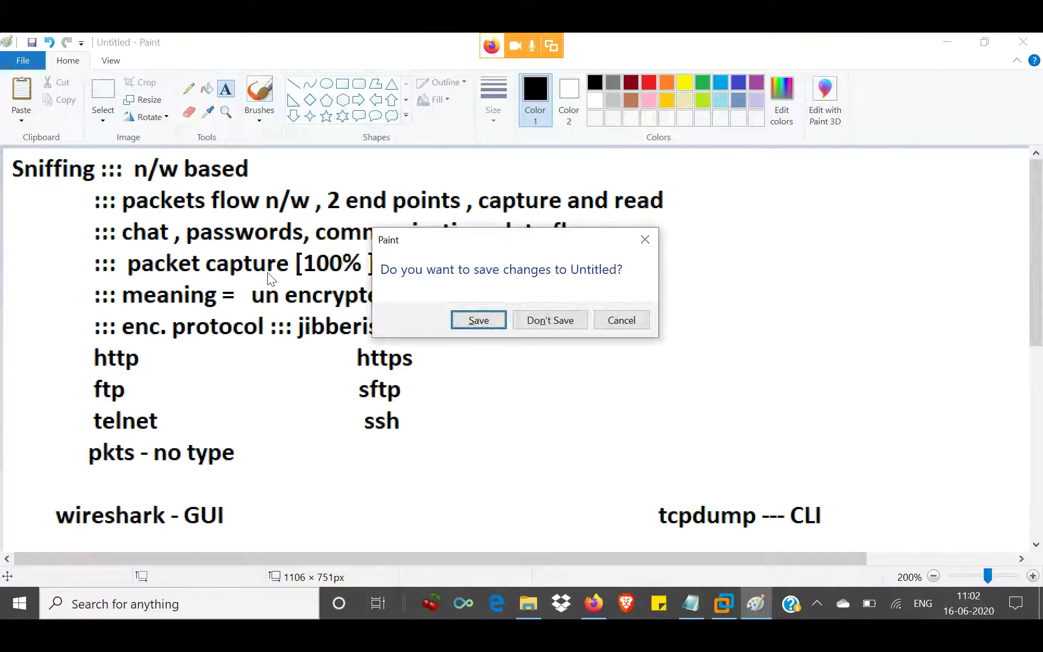
pyautogui.press('Tab')
pyautogui.press('Return')
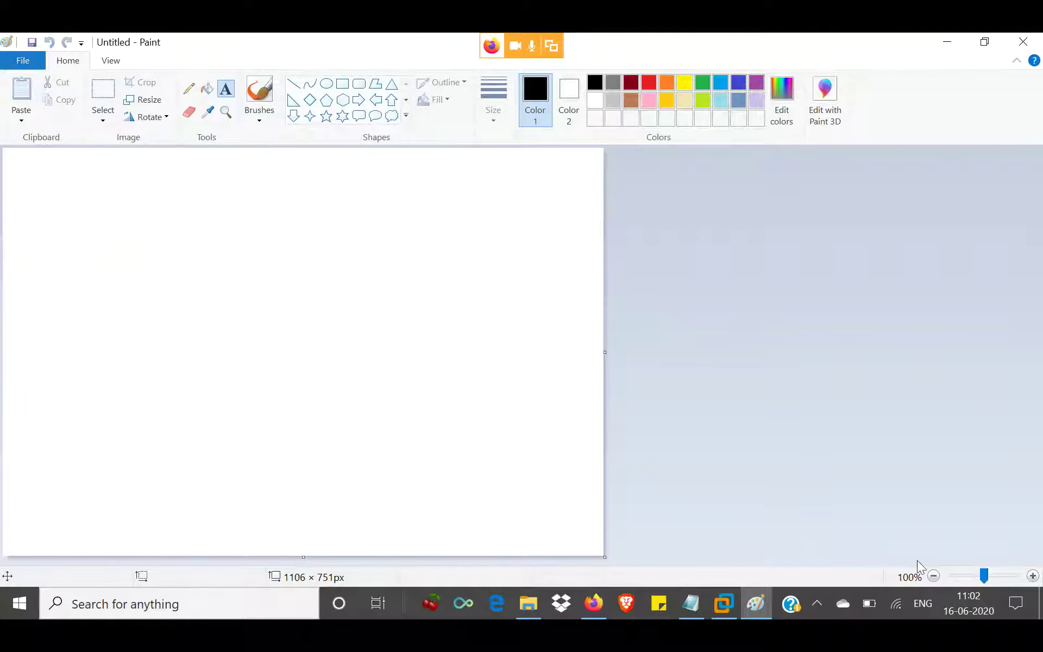
pyautogui.click(1033, 575)
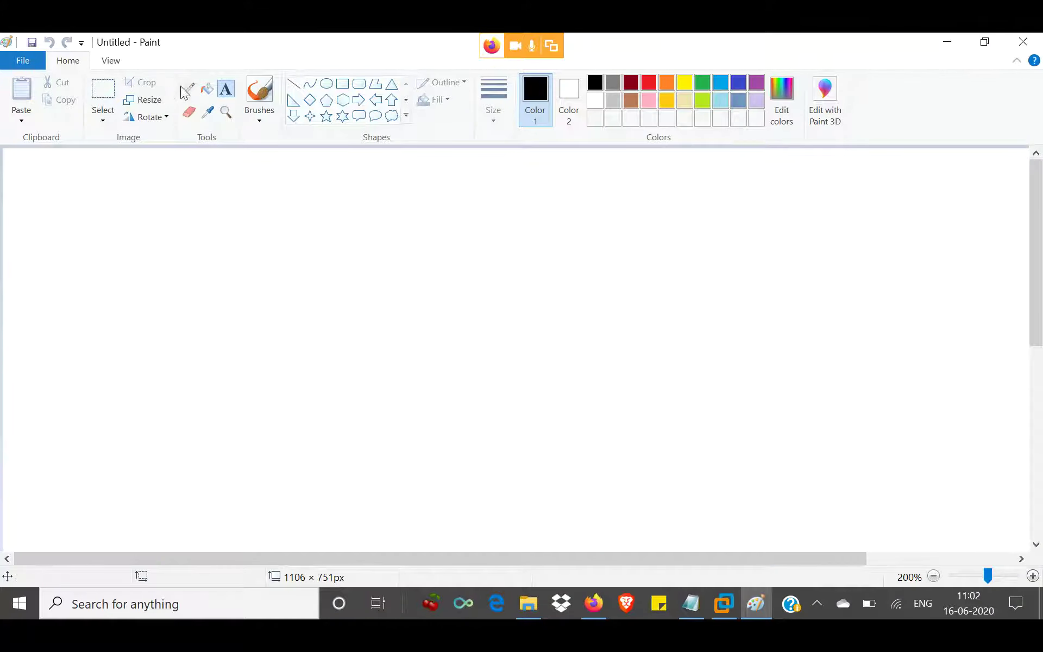
# - Add a wide text box with the lines "protocol ::" and "ip address ::"
pyautogui.moveTo(68, 180); pyautogui.dragTo(962, 515)
pyautogui.write('protocol ')
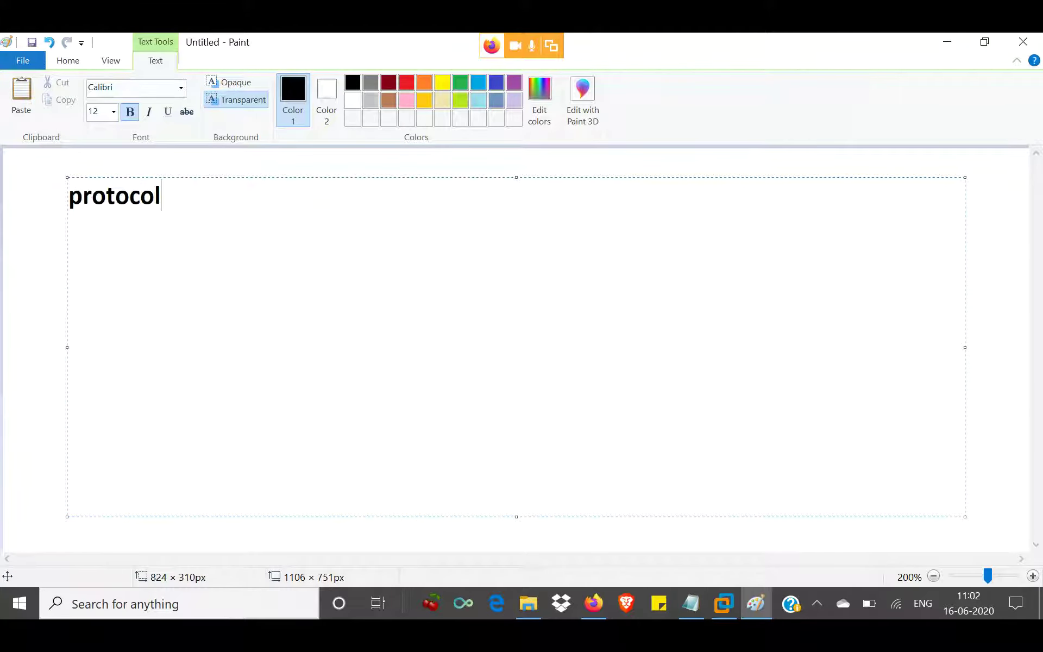
pyautogui.write('::')
pyautogui.press('Return')
pyautogui.press('Return')
pyautogui.write('ip add')
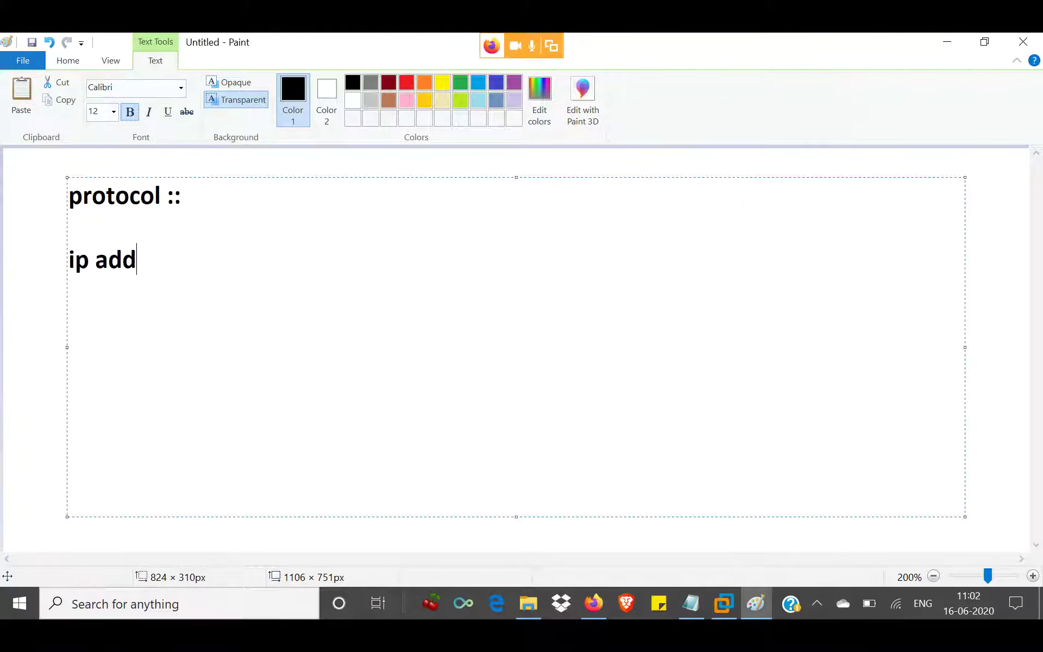
pyautogui.write('ress ::')
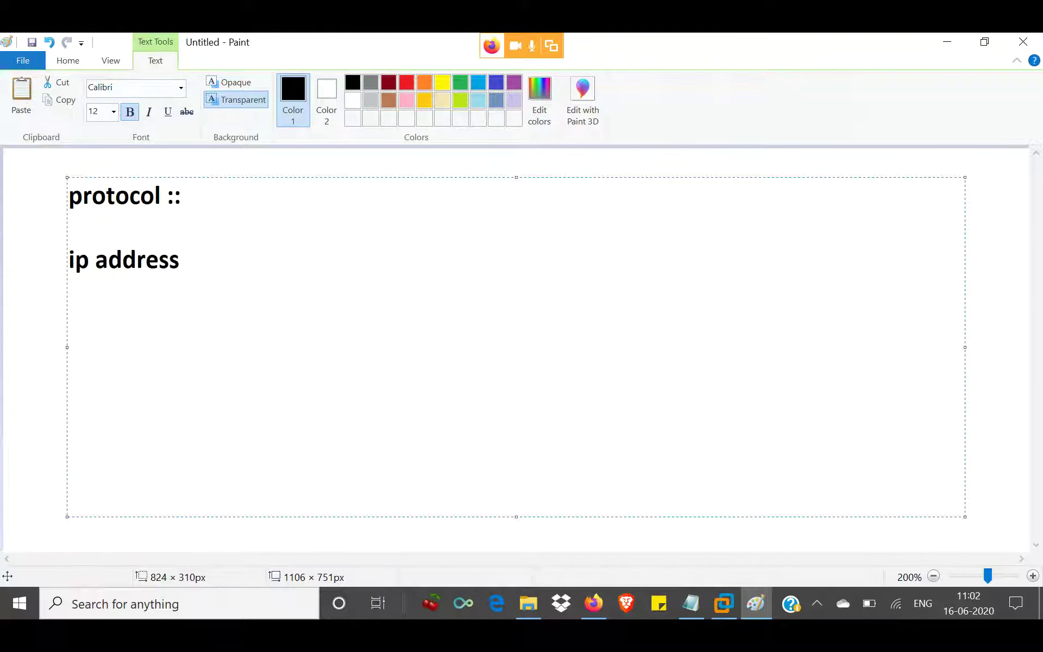
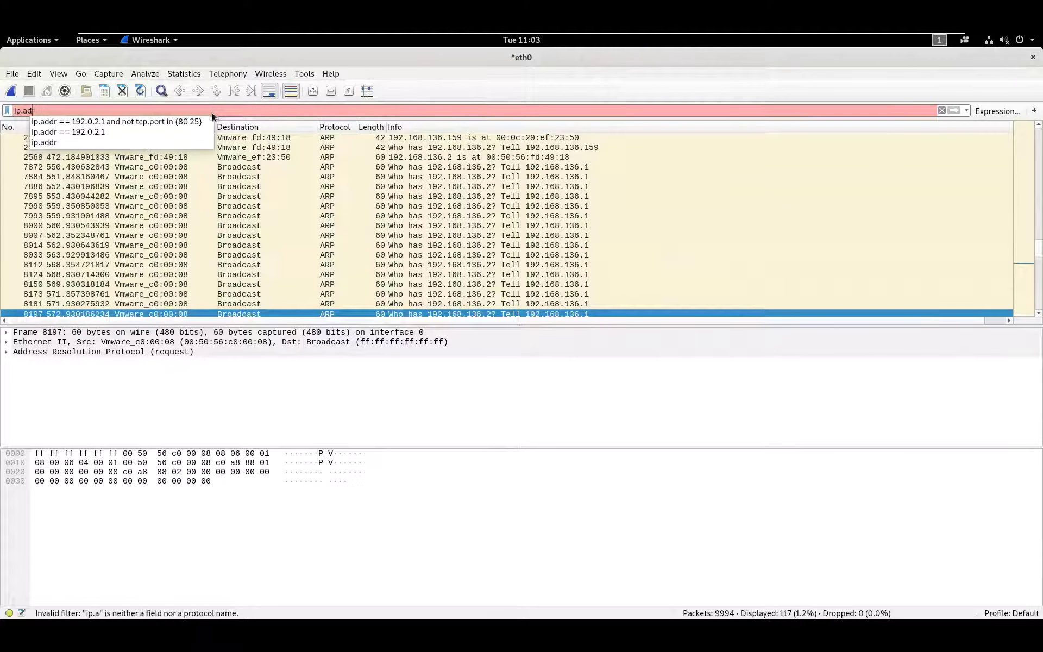
# - Discard the half-typed 'ip.addr ==' filter so all 9994 eth0 packets are listed again
pyautogui.write('=')
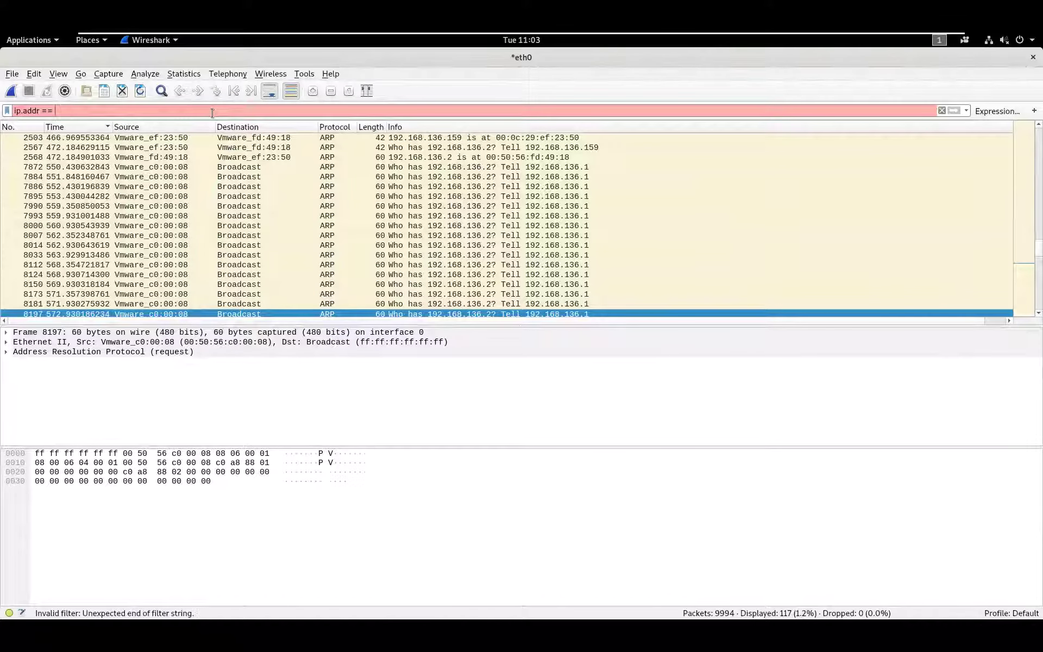
pyautogui.scroll(-10, 359, 228)
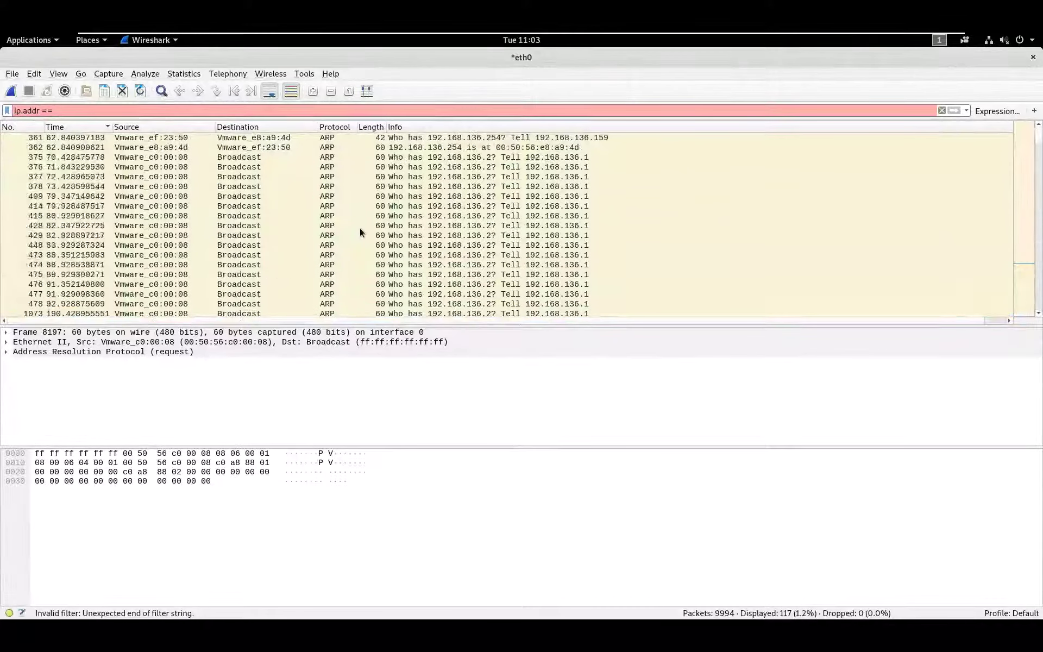
pyautogui.scroll(-5, 359, 227)
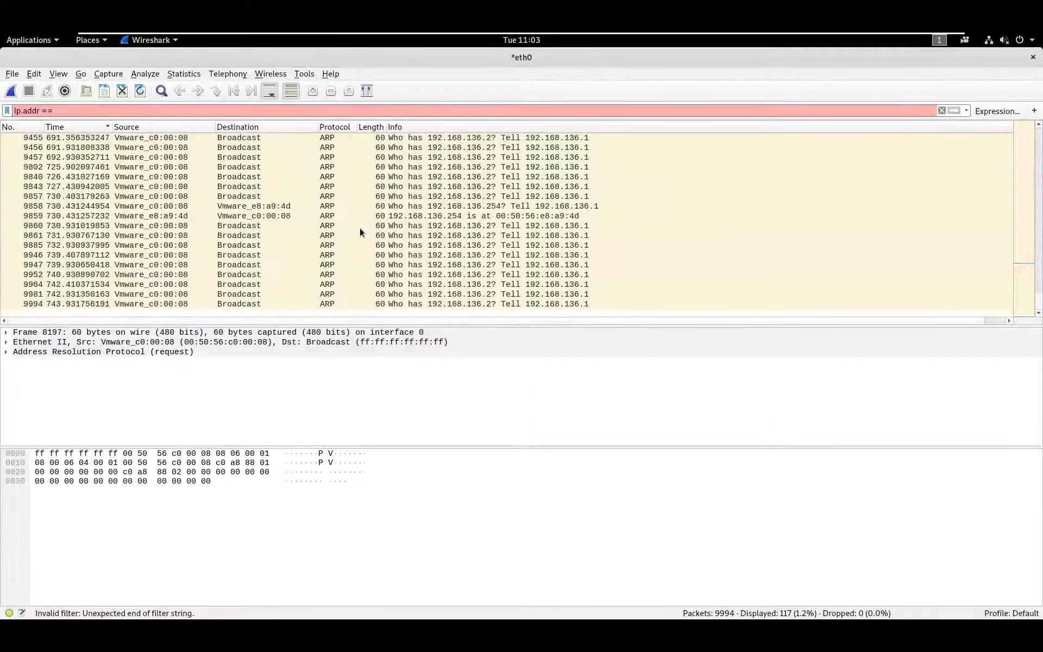
pyautogui.click(941, 111)
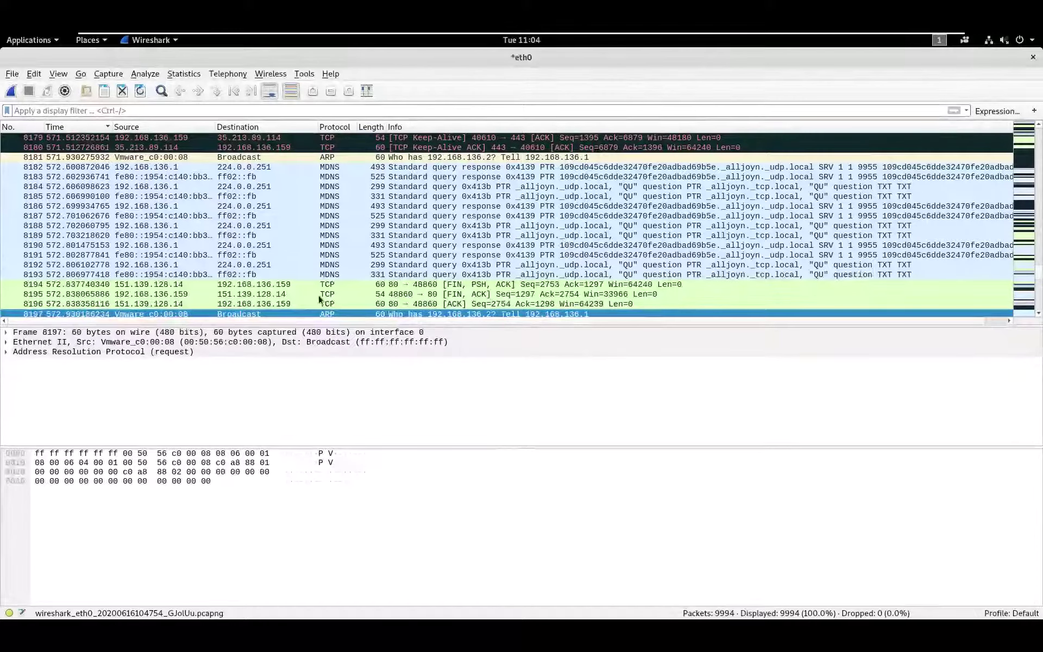
# - Apply the display filter ip.addr == 151.139.128.14, leaving 137 of 9994 packets
pyautogui.click(159, 108)
pyautogui.write('i')
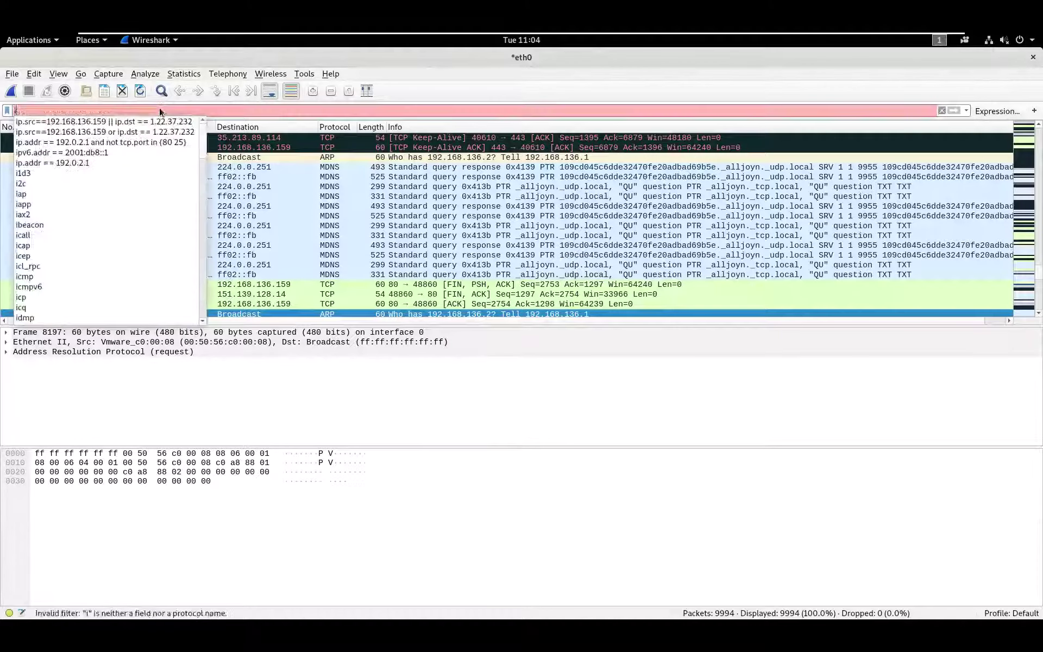
pyautogui.write('p.addr ')
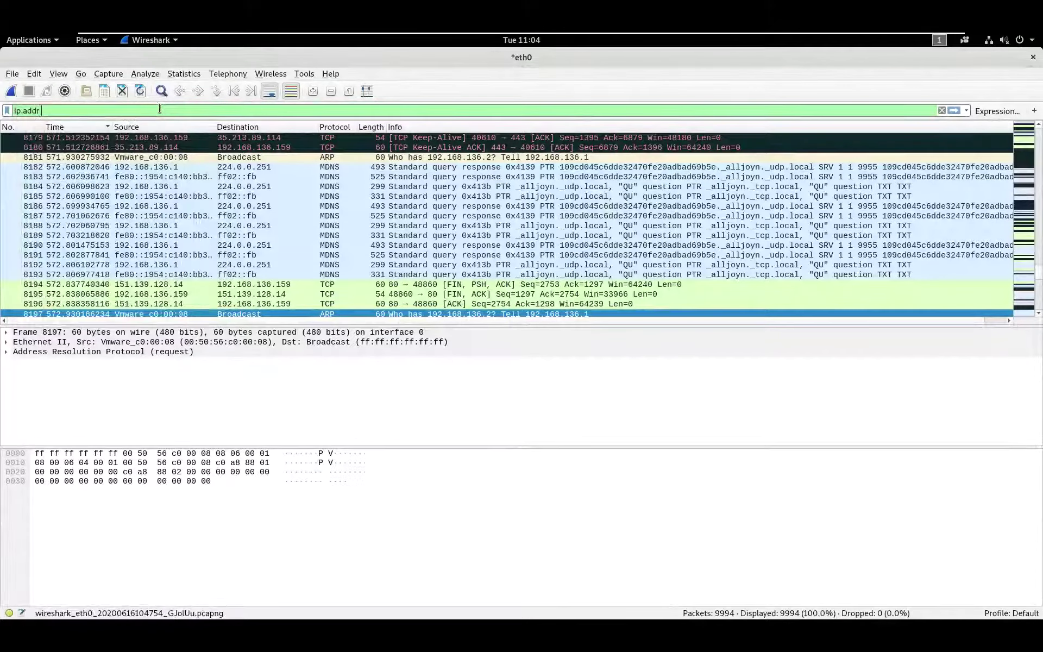
pyautogui.write('== 15')
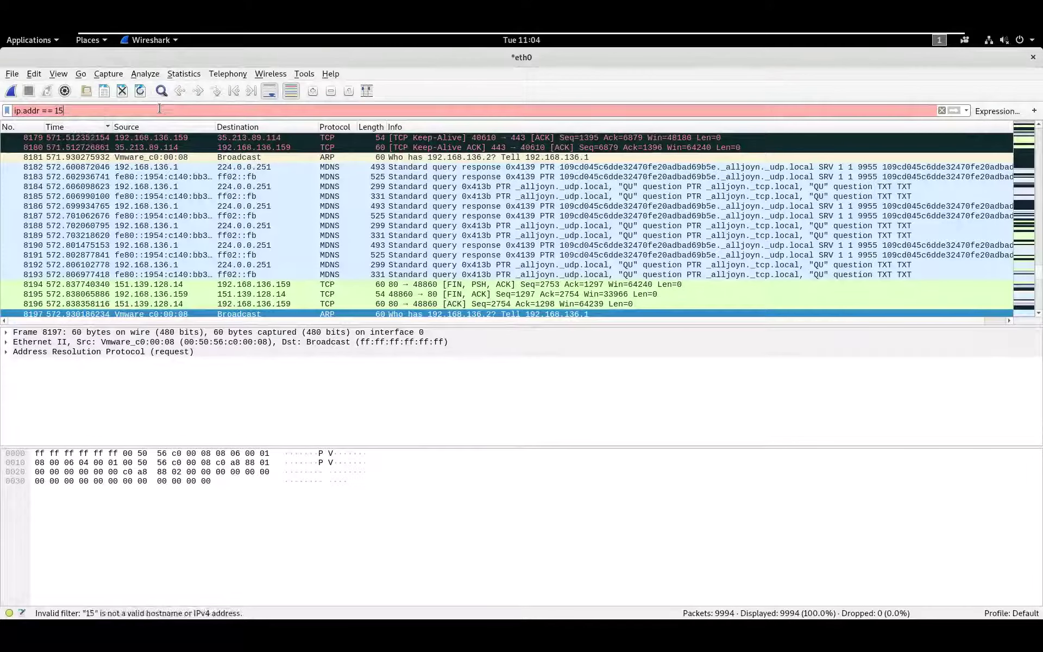
pyautogui.write('1.1')
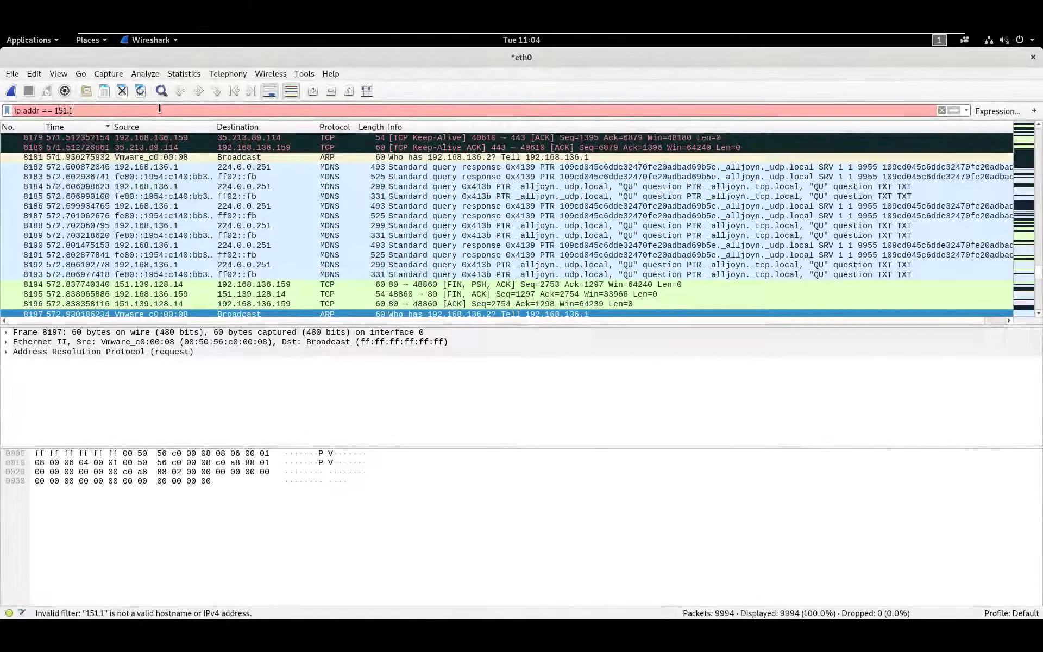
pyautogui.write('39.')
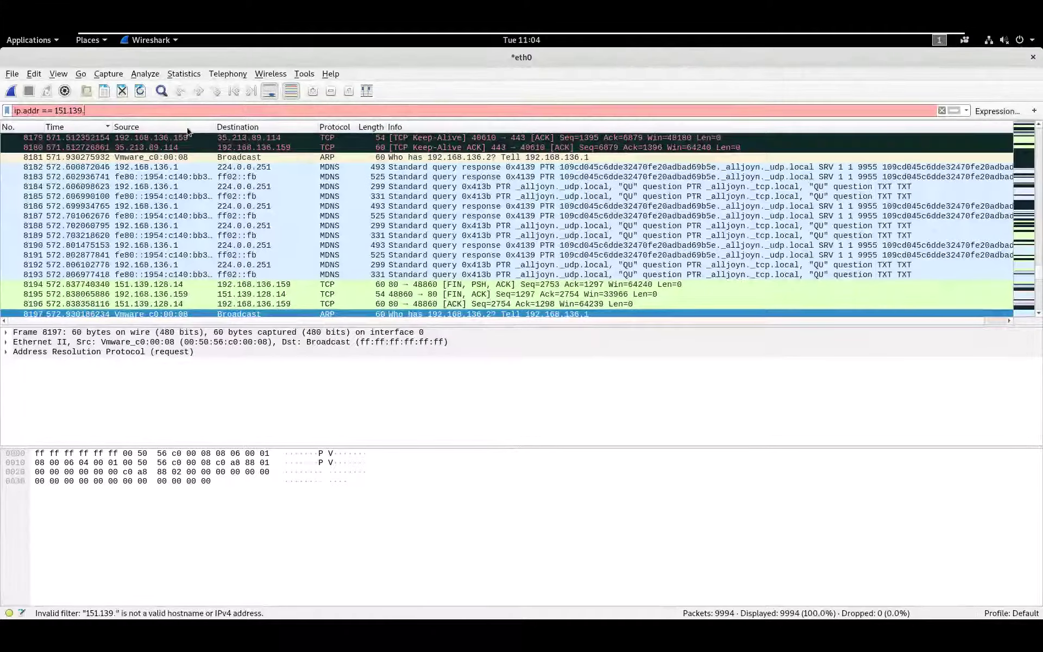
pyautogui.write('128.14')
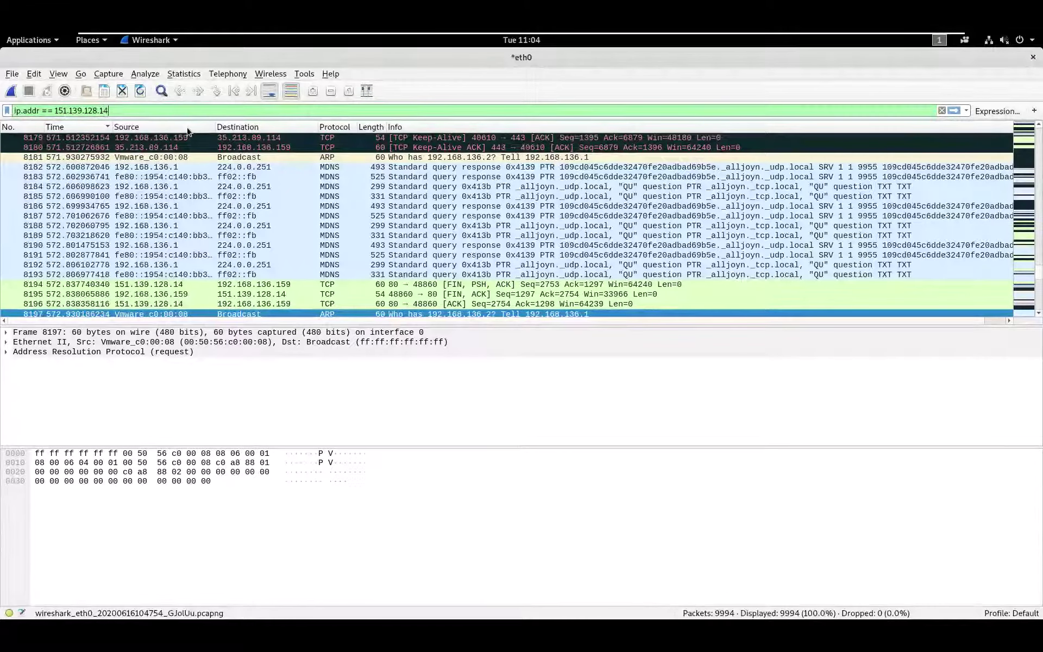
pyautogui.press('Return')
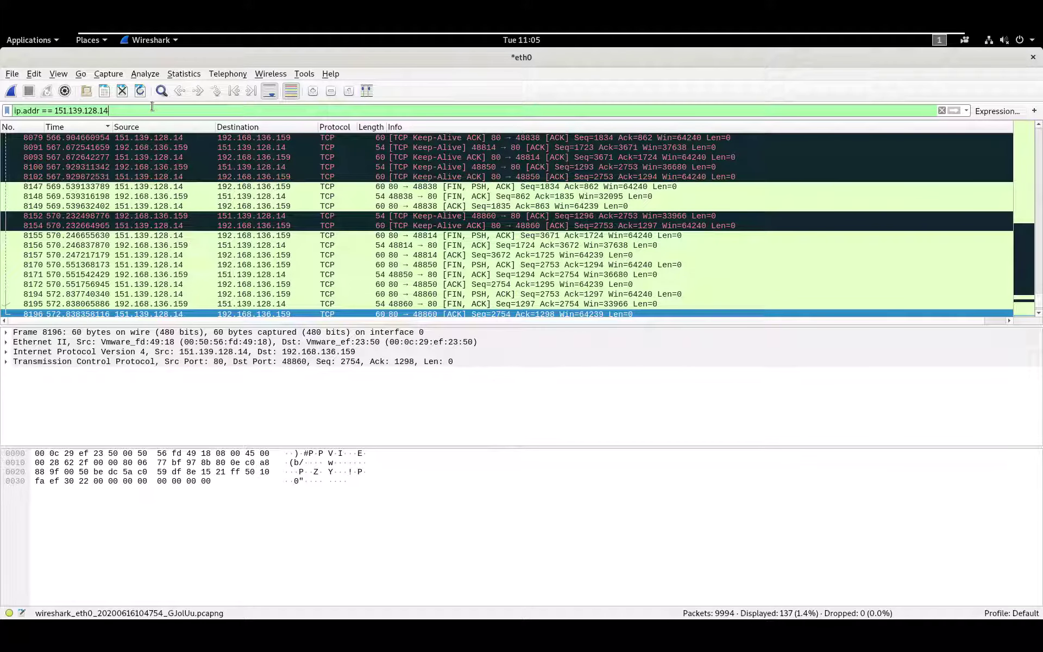
# - In the Paint notes, add the line '} ip.addr == $ipaddress' below the ip <--- line
pyautogui.hotkey('alt', 'Tab')
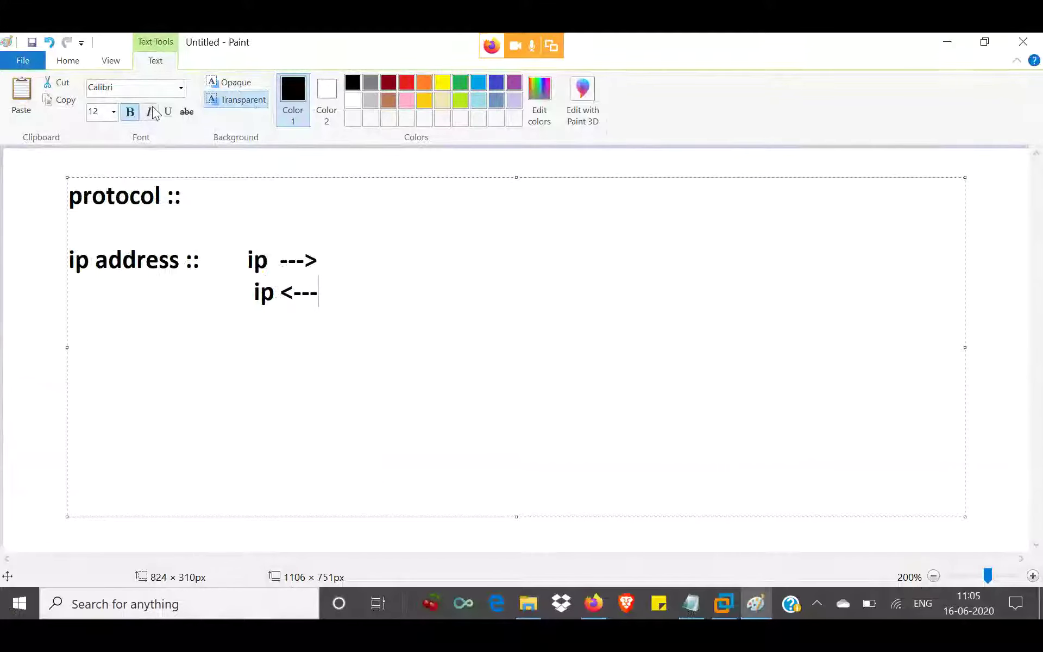
pyautogui.press('Up')
pyautogui.press('Down')
pyautogui.write('}}')
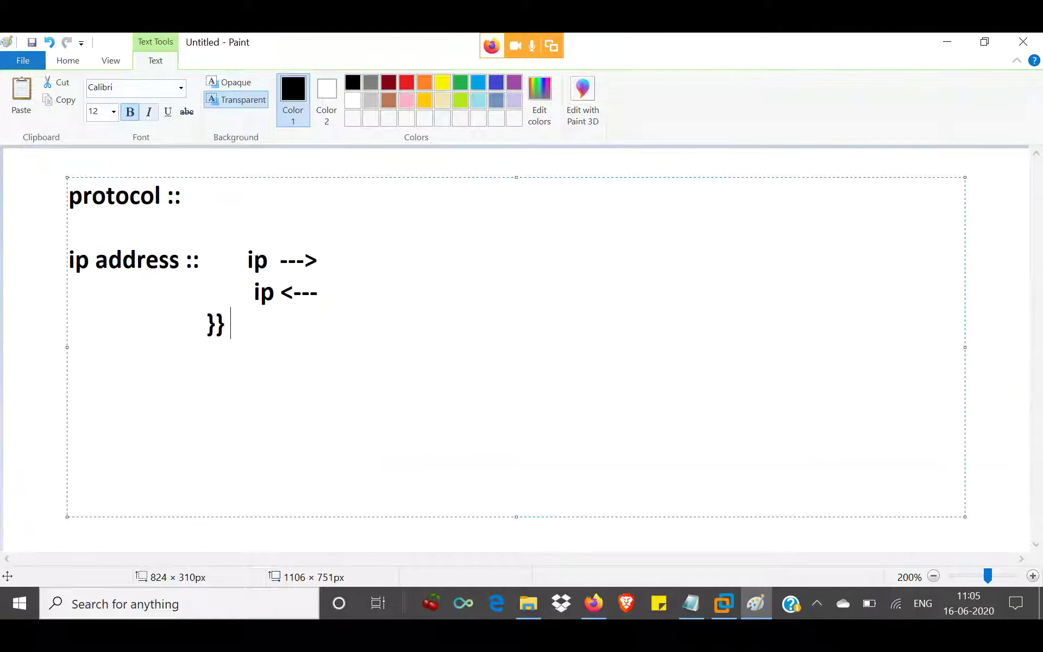
pyautogui.write(' ip.addr == ')
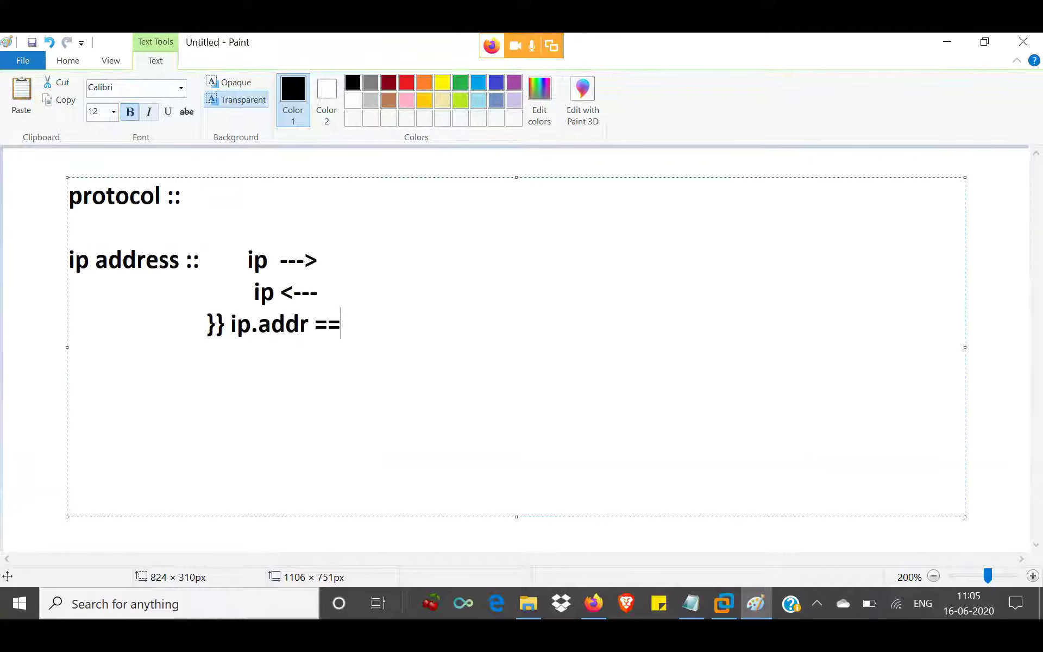
pyautogui.write('$ipaddress')
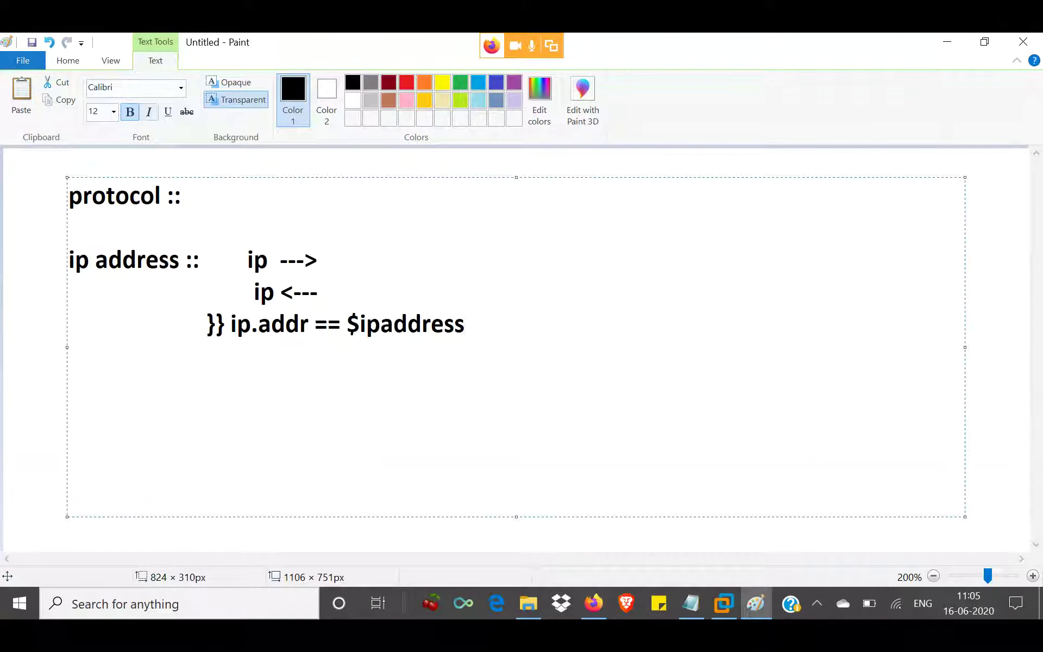
pyautogui.press('Left')
pyautogui.press('Left')
pyautogui.press('Left')
pyautogui.press('Left')
pyautogui.press('Left')
pyautogui.press('Left')
pyautogui.press('Left')
pyautogui.press('Left')
pyautogui.press('Left')
pyautogui.press('Left')
pyautogui.press('Left')
pyautogui.press('Left')
pyautogui.press('Left')
pyautogui.press('Left')
pyautogui.press('Left')
pyautogui.press('Left')
pyautogui.press('Left')
pyautogui.press('Left')
pyautogui.press('Left')
pyautogui.press('Left')
pyautogui.press('BackSpace')
# - Move '{ ip --->' onto its own indented line under 'ip address ::' and add a blank line below
pyautogui.press('Up')
pyautogui.press('Up')
pyautogui.press('Return')
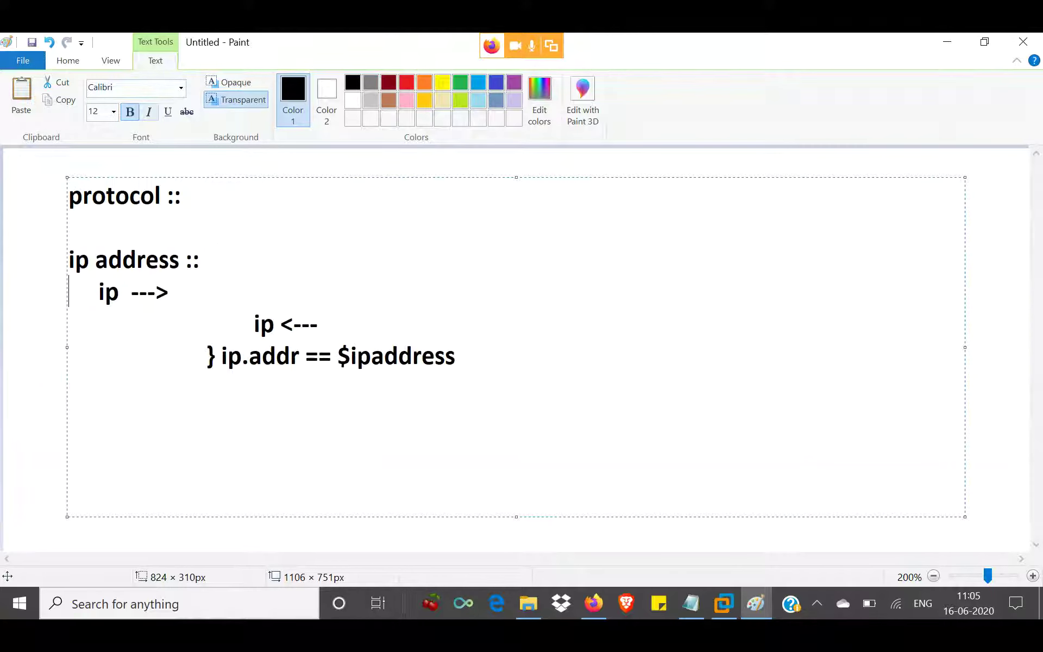
pyautogui.press('Tab')
pyautogui.press('Tab')
pyautogui.press('Tab')
pyautogui.press('Tab')
pyautogui.press('Tab')
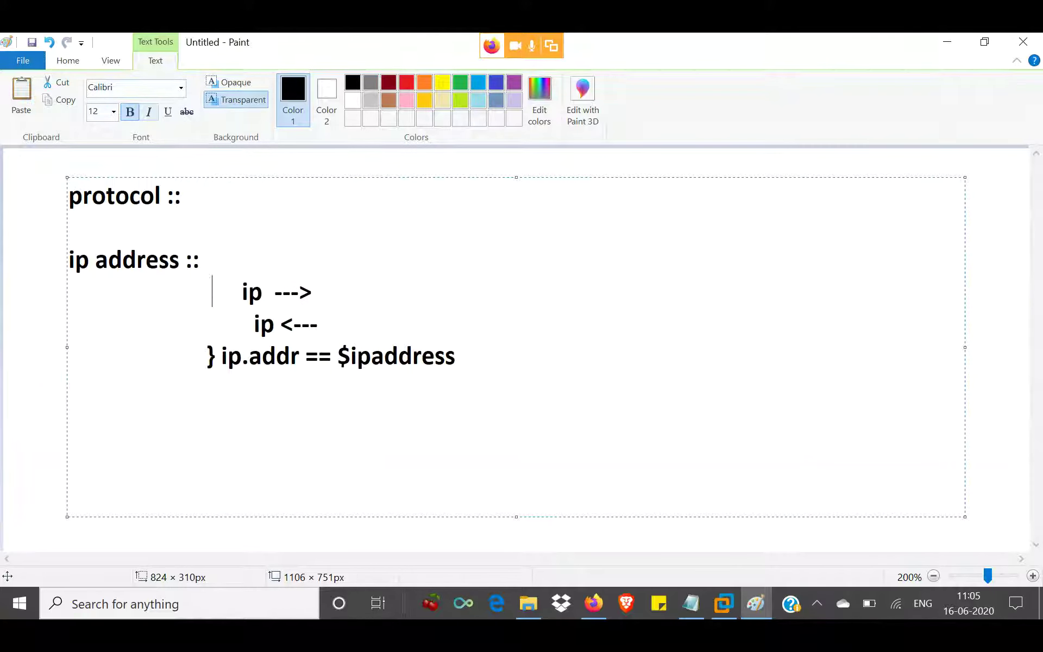
pyautogui.write('{')
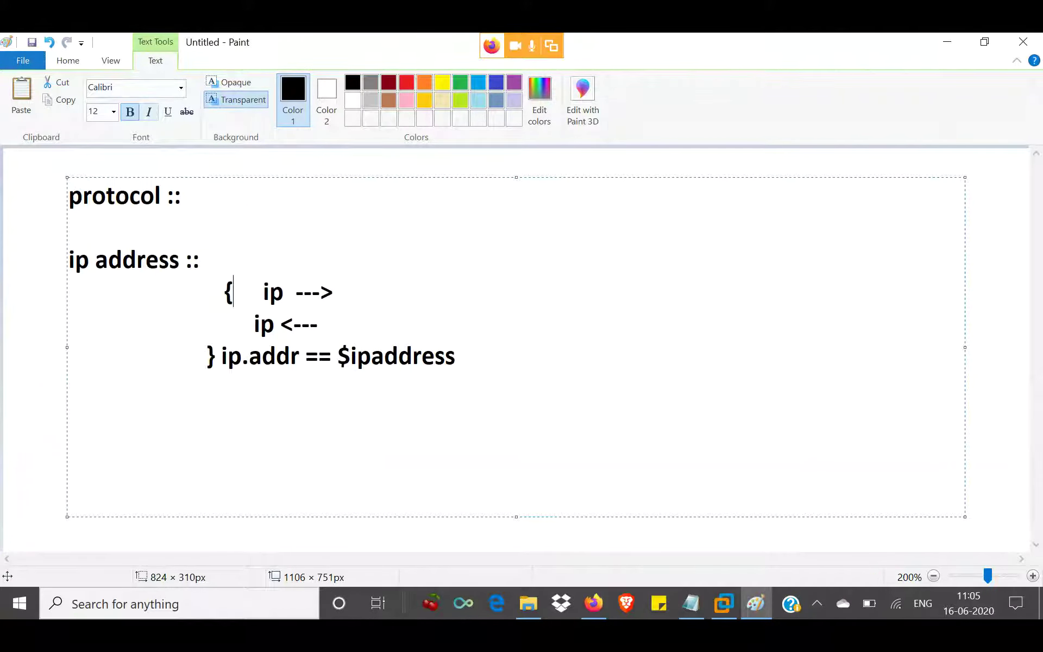
pyautogui.press('BackSpace')
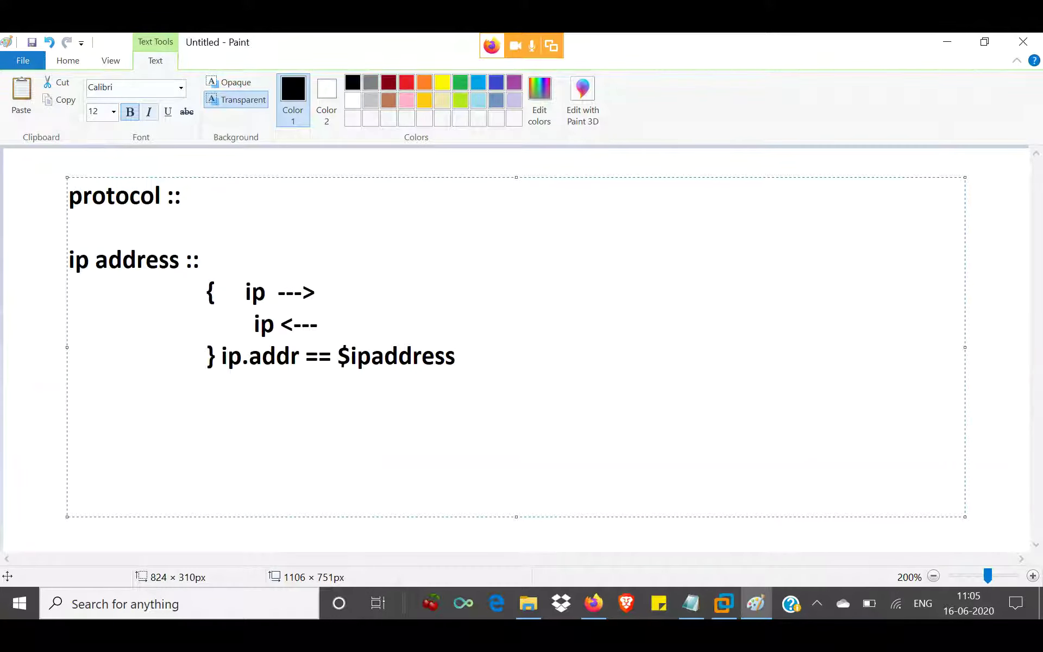
pyautogui.press('Down')
pyautogui.press('End')
pyautogui.press('Return')
# - Write 'originating from specfic ip' after ip ---> and 'destined to specific ip' after ip <---
pyautogui.click(360, 296)
pyautogui.write('ori')
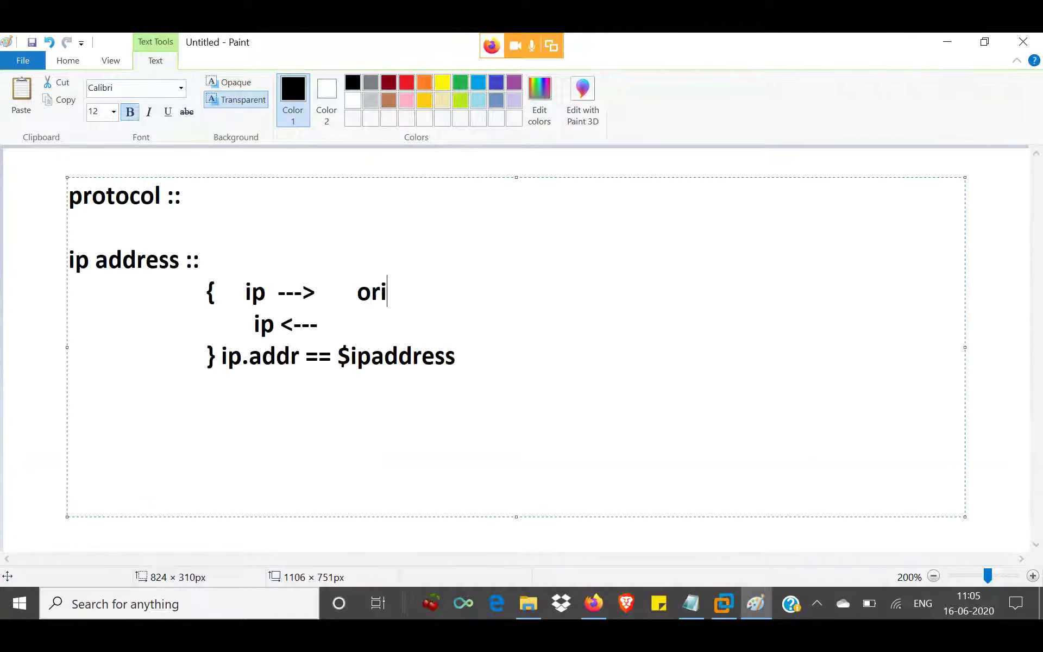
pyautogui.write('ginati')
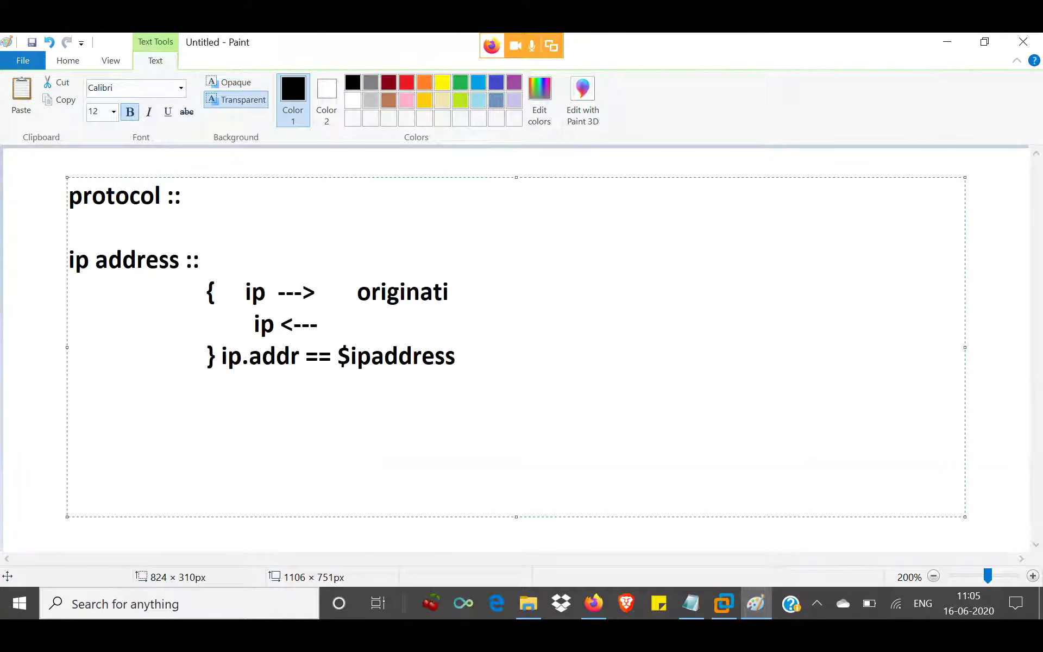
pyautogui.write('ng from spe')
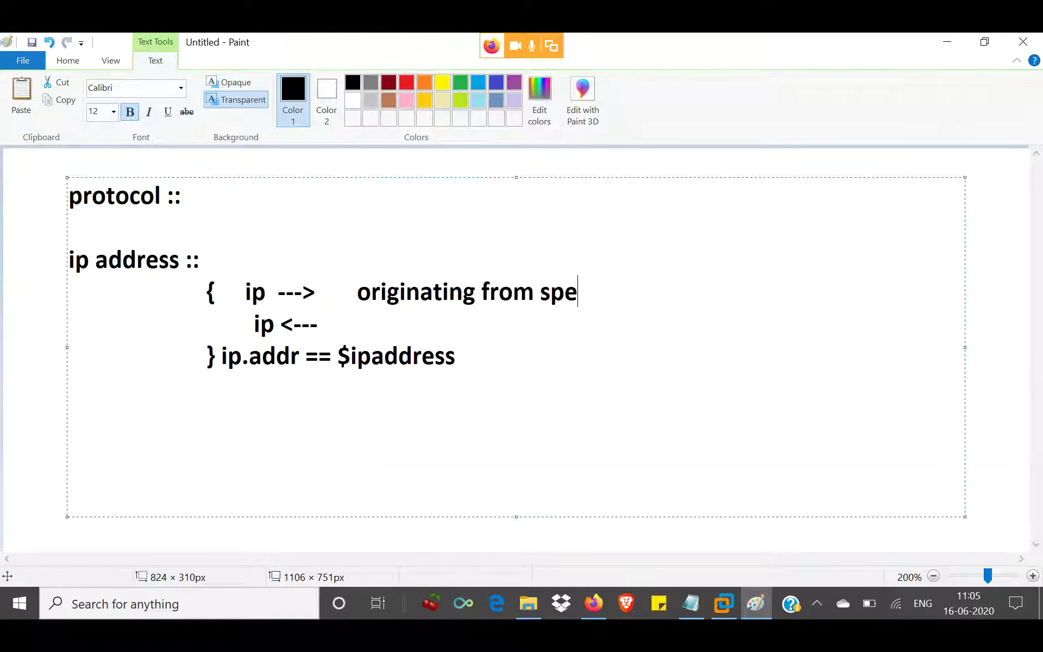
pyautogui.write('cfic ip ')
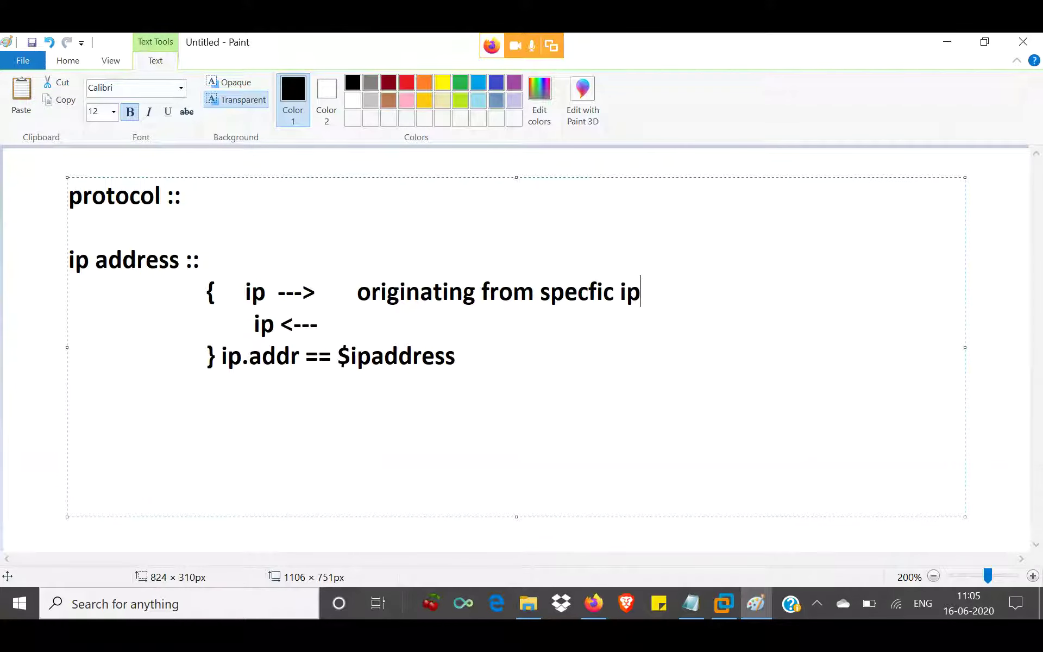
pyautogui.write('               ip <---   destined for')
pyautogui.press('BackSpace')
pyautogui.press('BackSpace')
pyautogui.press('BackSpace')
pyautogui.press('BackSpace')
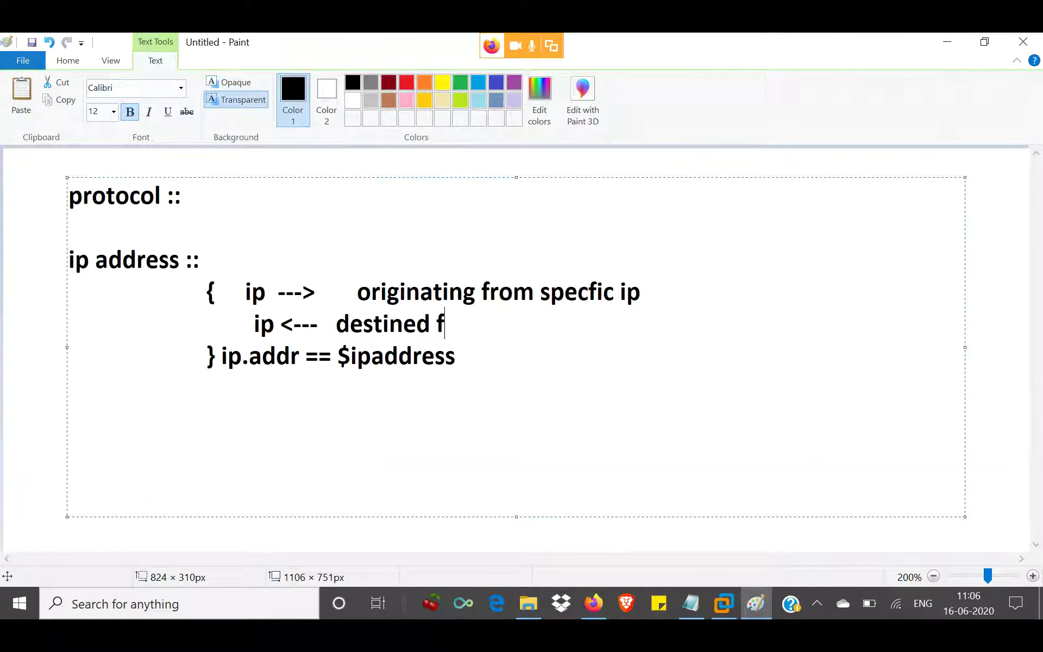
pyautogui.write('to spec')
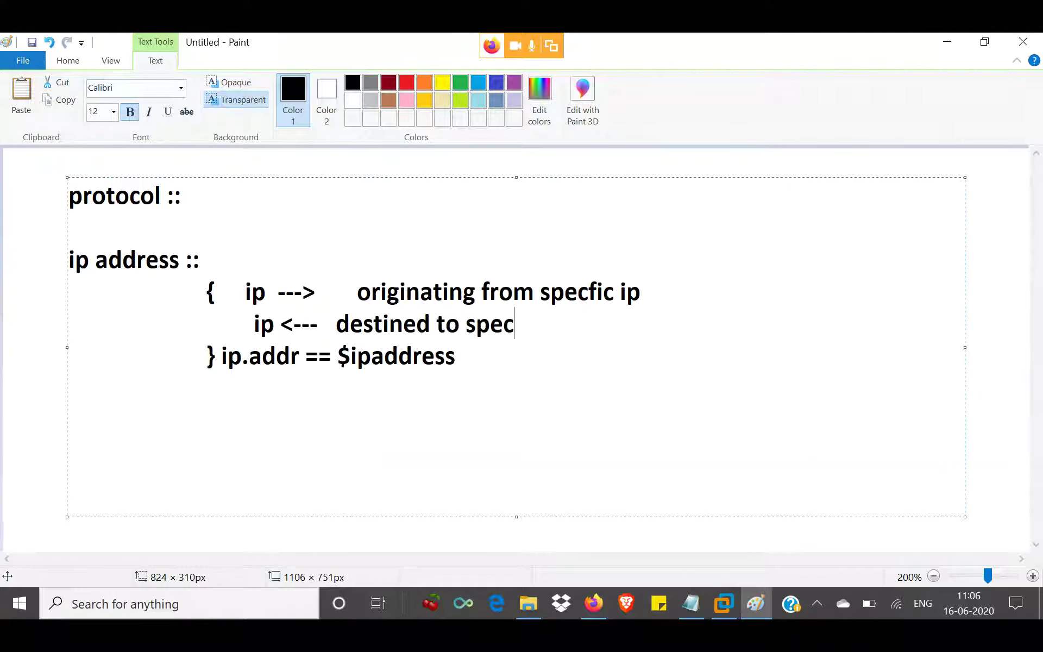
pyautogui.write('ific ip')
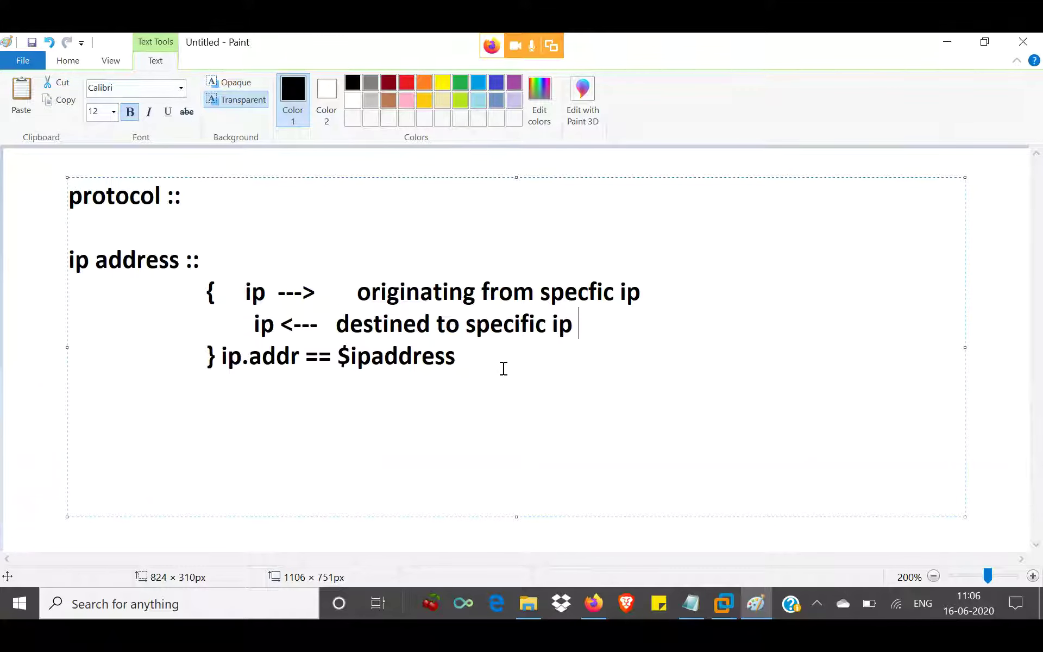
pyautogui.hotkey('alt', 'Tab')
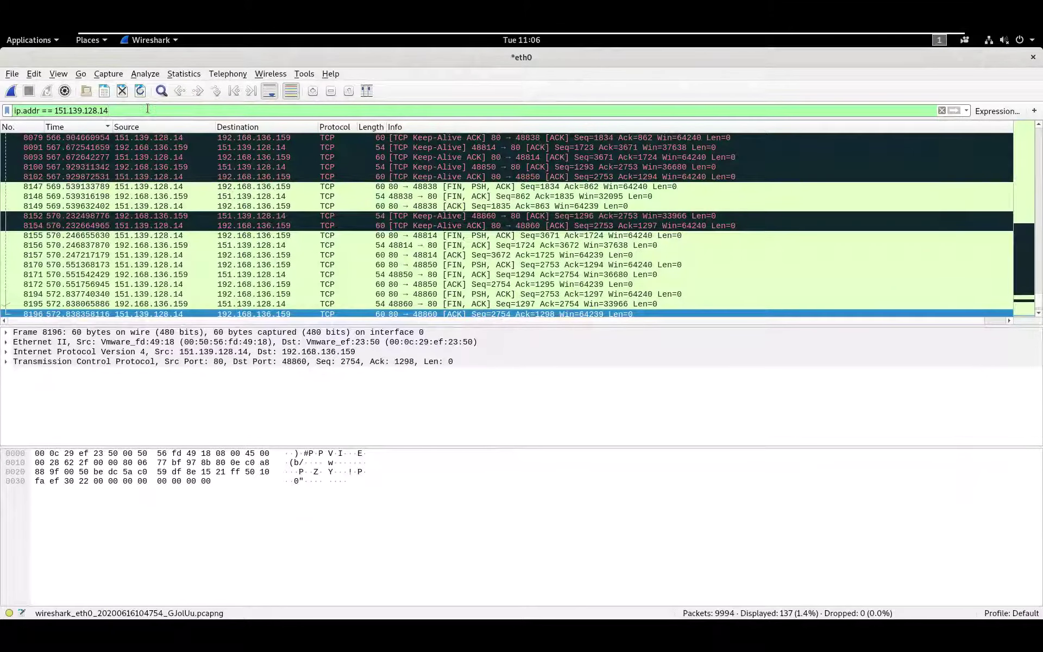
# - Change the filter to ip.src == 151.139.128.14 and review the 66 matching packets
pyautogui.press('Left')
pyautogui.press('Left')
pyautogui.press('Left')
pyautogui.press('Left')
pyautogui.press('Left')
pyautogui.press('Left')
pyautogui.press('Left')
pyautogui.press('Left')
pyautogui.press('Left')
pyautogui.press('Left')
pyautogui.press('Left')
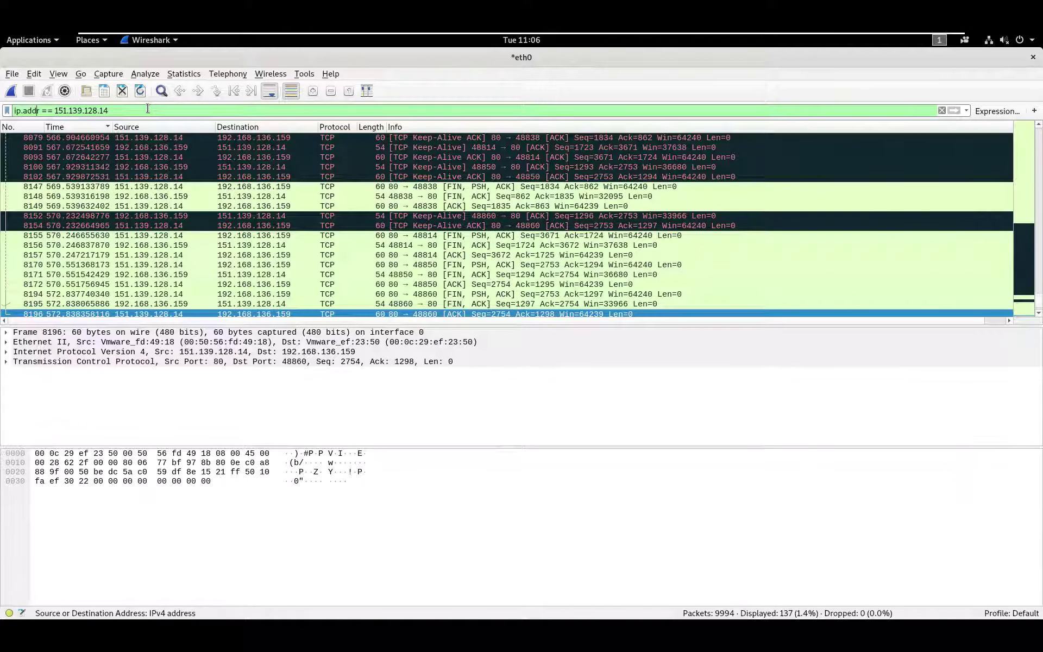
pyautogui.press('BackSpace')
pyautogui.press('BackSpace')
pyautogui.press('BackSpace')
pyautogui.press('BackSpace')
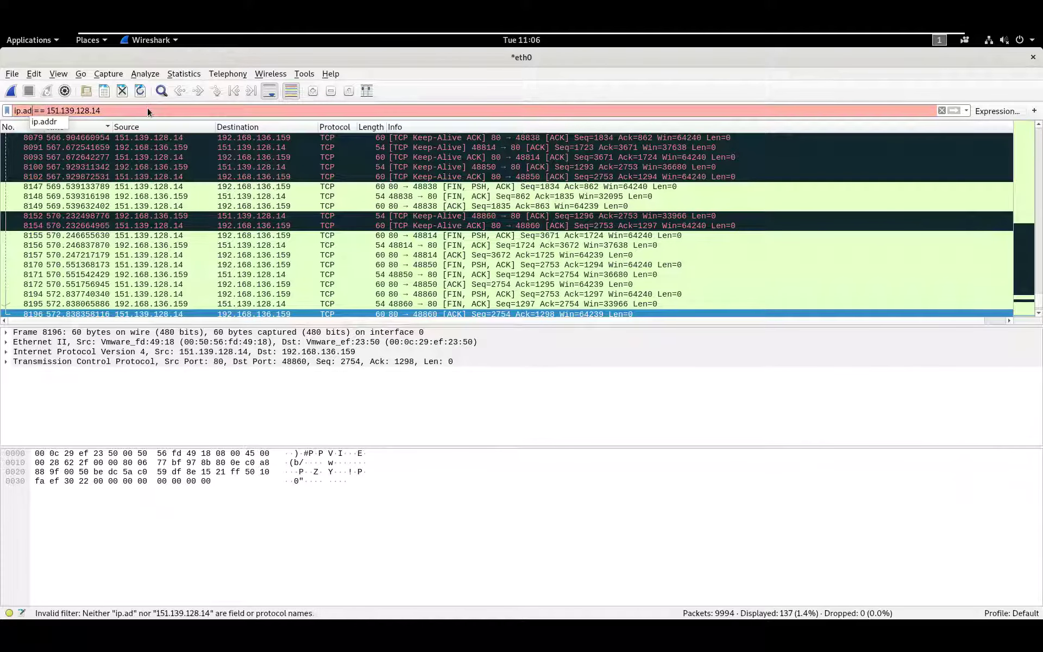
pyautogui.write('src')
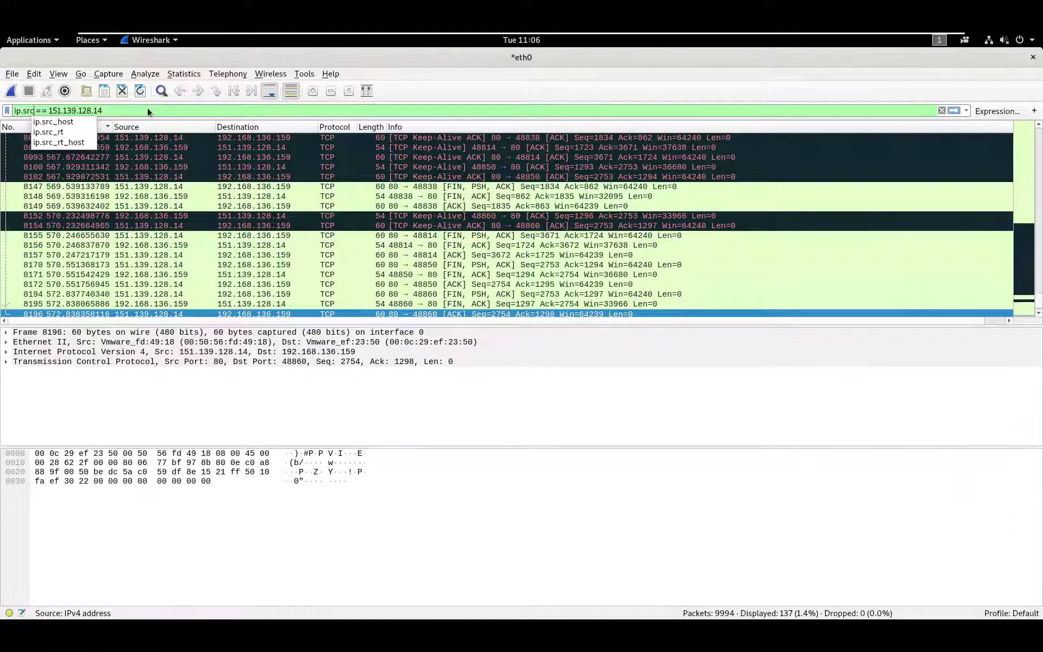
pyautogui.press('Return')
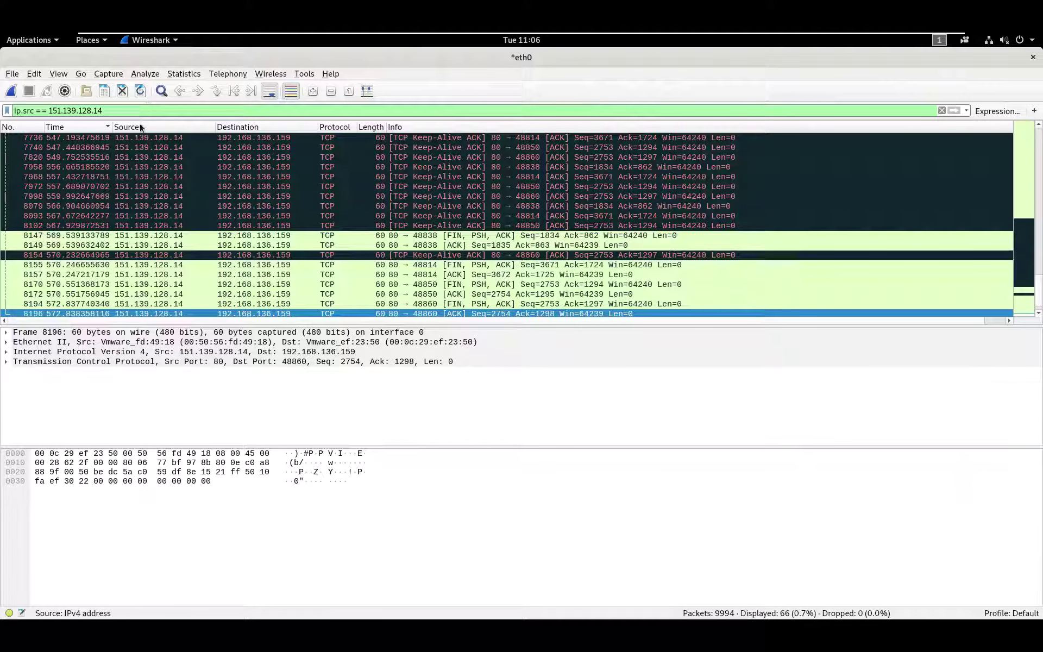
pyautogui.scroll(-1, 142, 235)
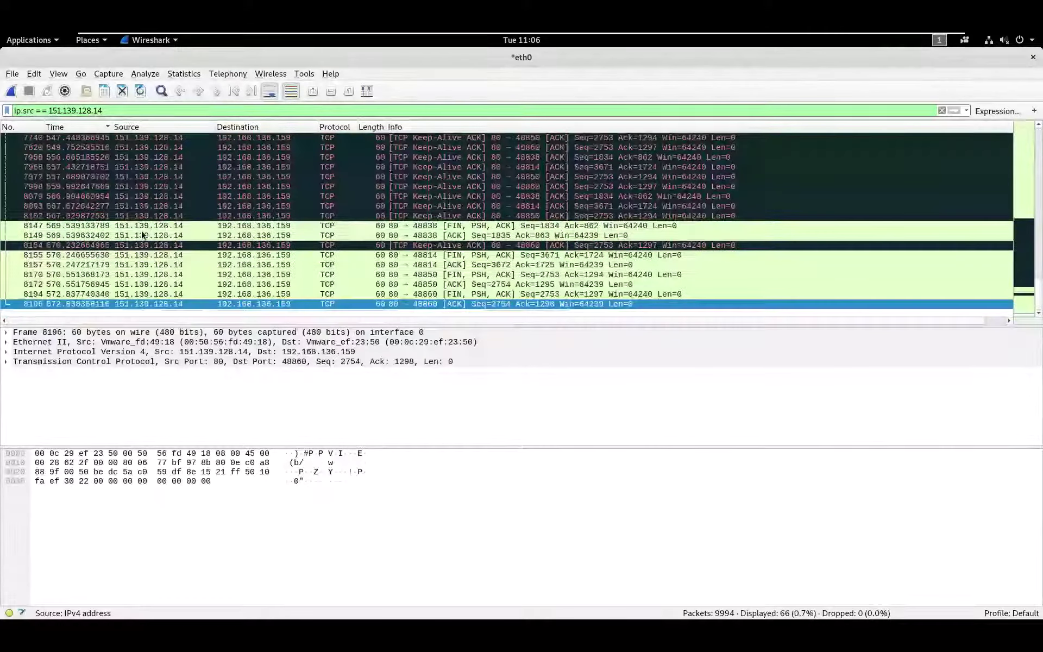
pyautogui.scroll(10, 143, 234)
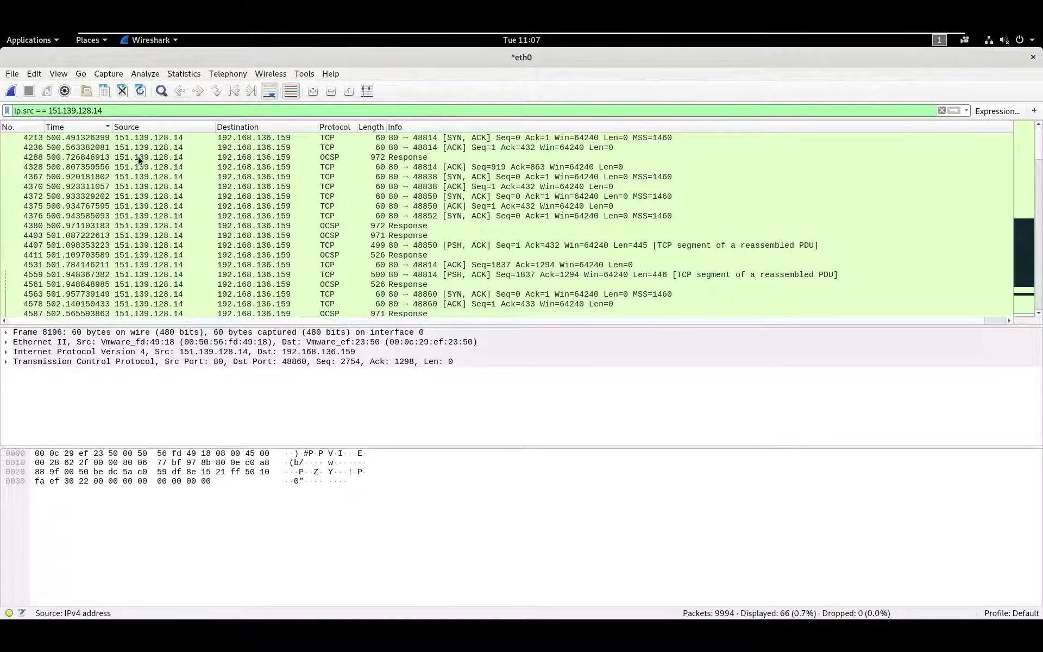
pyautogui.hotkey('alt', 'Tab')
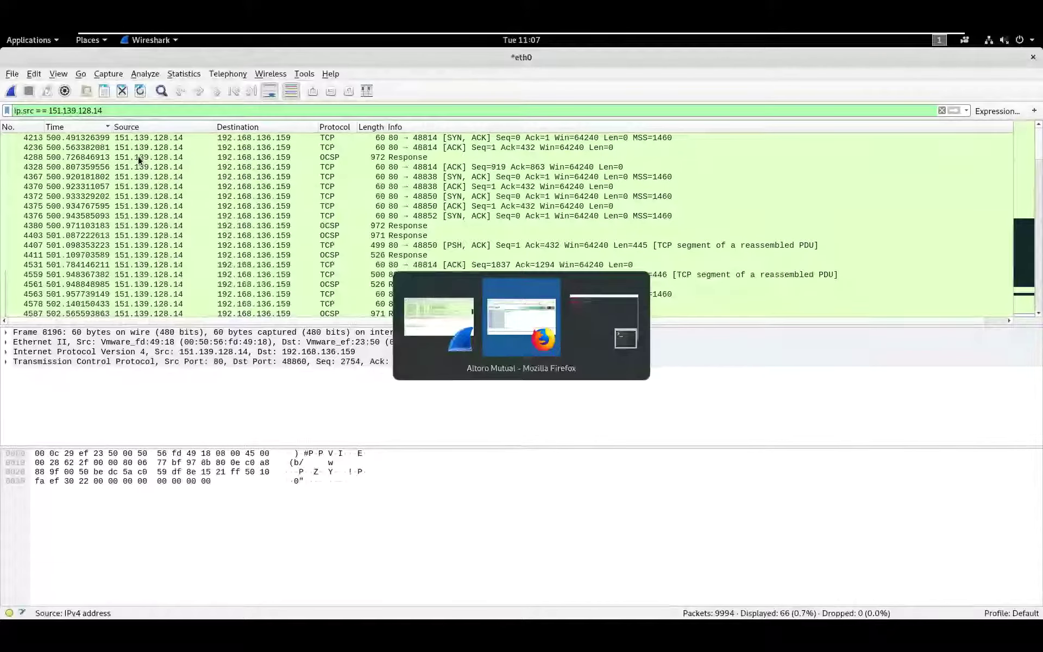
# - Bring the Paint IP address notes on the Windows host to the front
pyautogui.hotkey('alt', 'Tab')
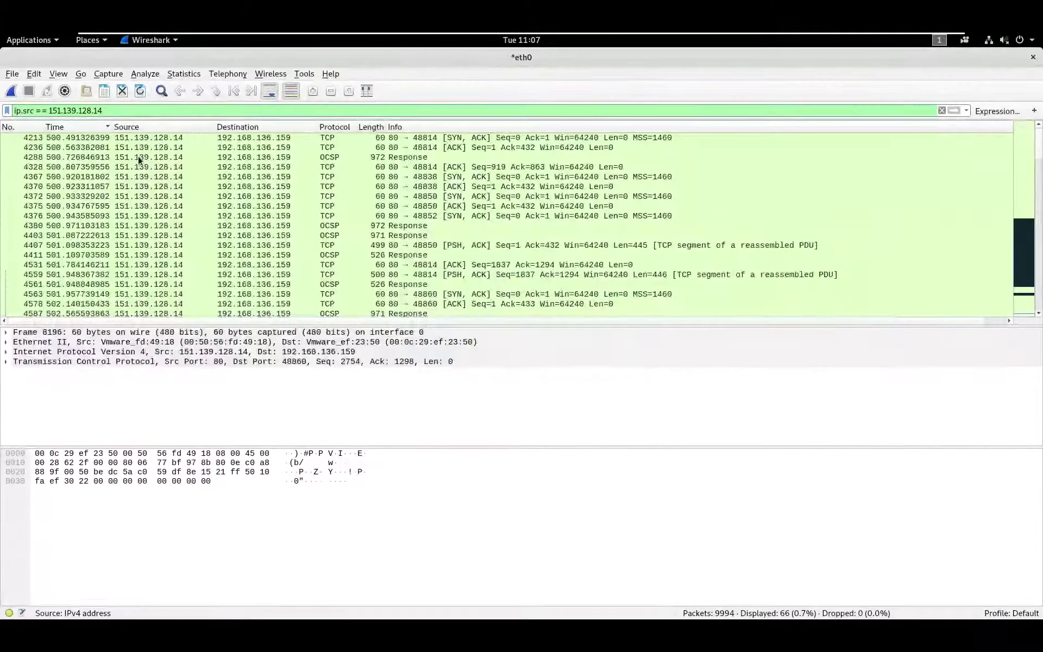
pyautogui.hotkey('alt', 'Tab')
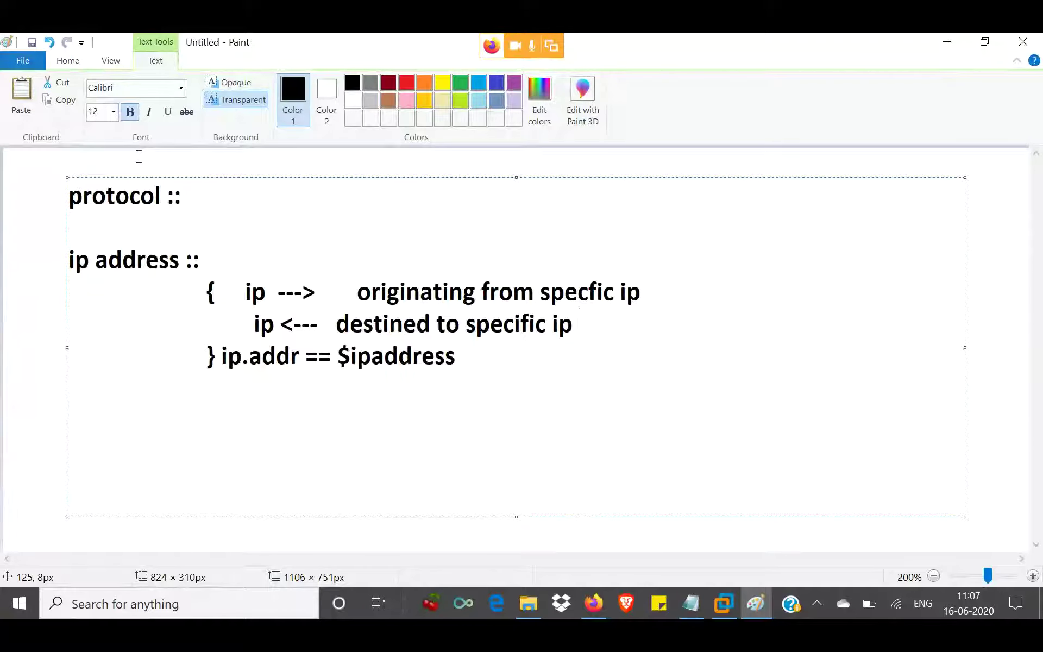
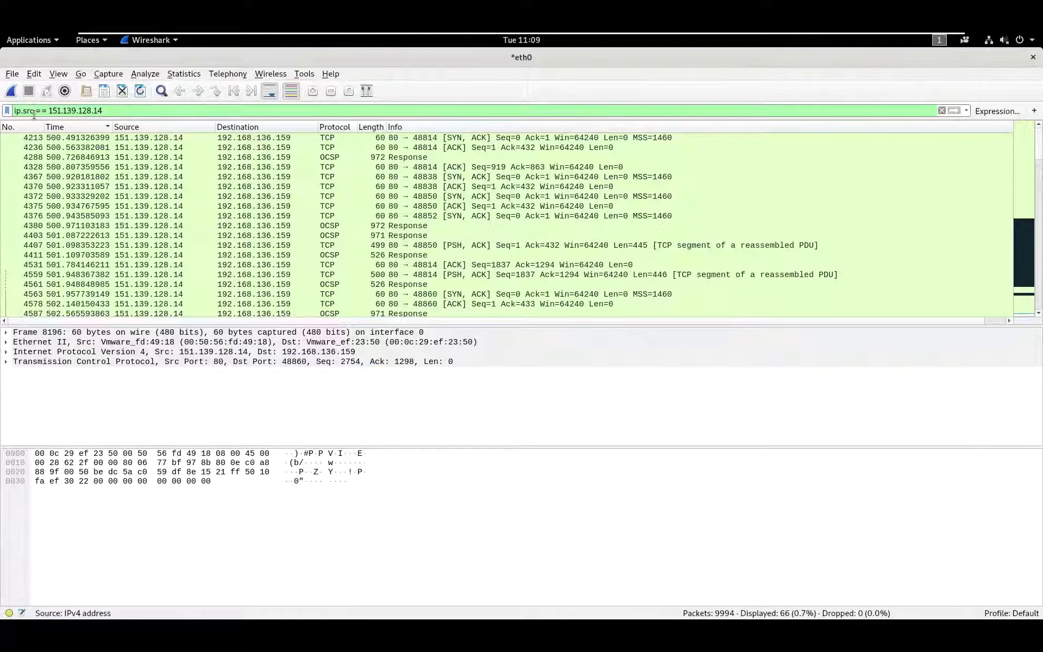
# - Change the display filter from ip.src to ip.dst == 151.139.128.14 and apply it
pyautogui.press('BackSpace')
pyautogui.press('BackSpace')
pyautogui.write('\\')
pyautogui.press('BackSpace')
pyautogui.press('BackSpace')
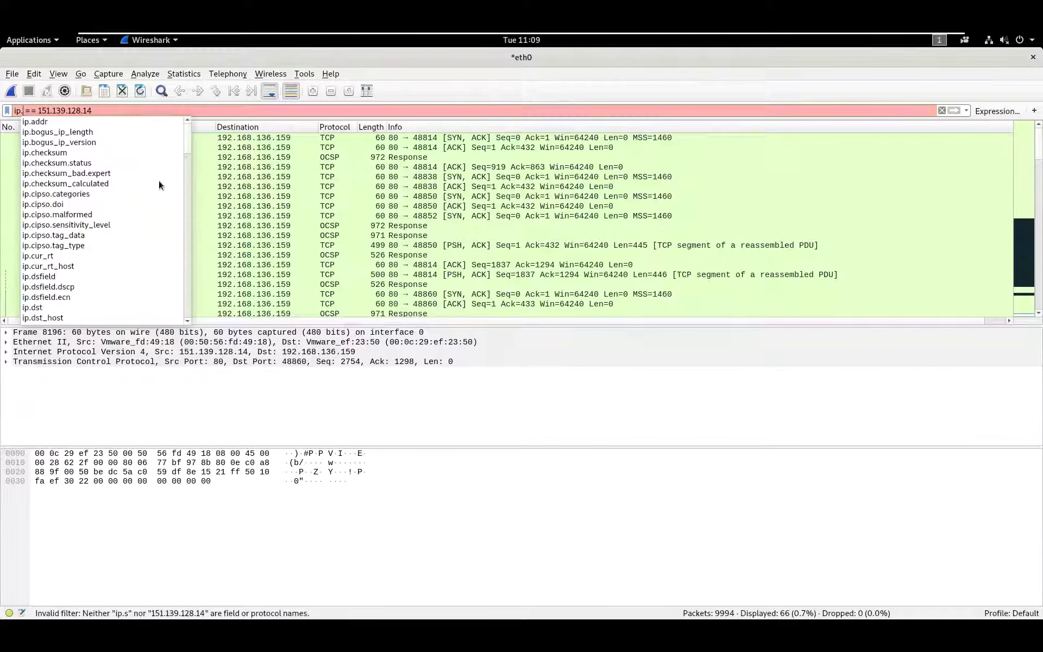
pyautogui.write('dst')
pyautogui.press('Return')
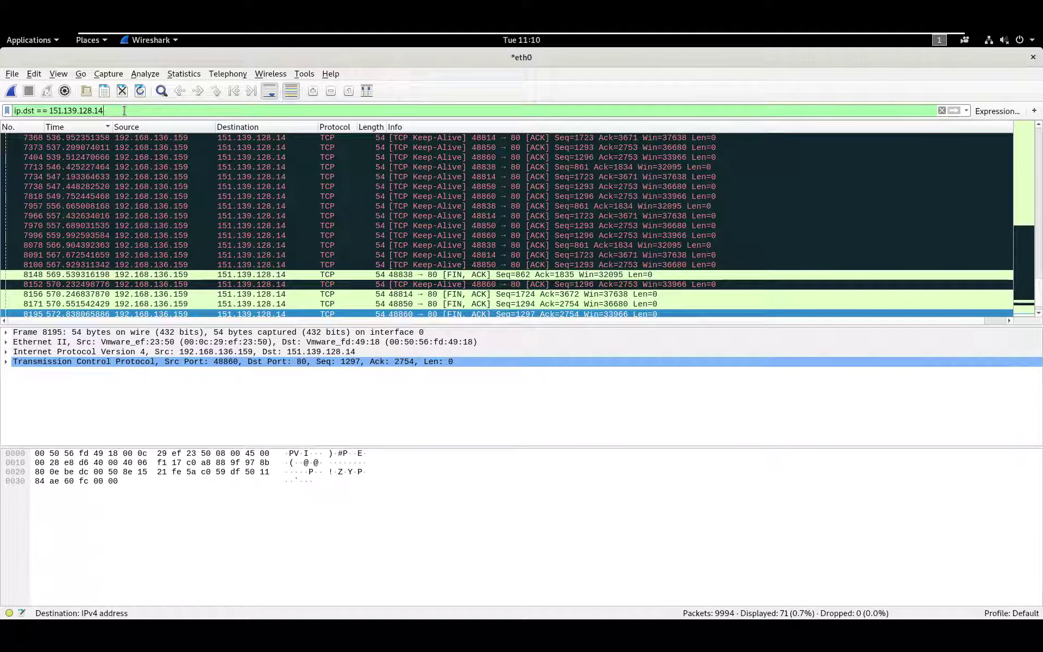
# - Retype the address's tail '28.14', reapply ip.dst == 151.139.128.14, then begin erasing the filter text
pyautogui.press('BackSpace')
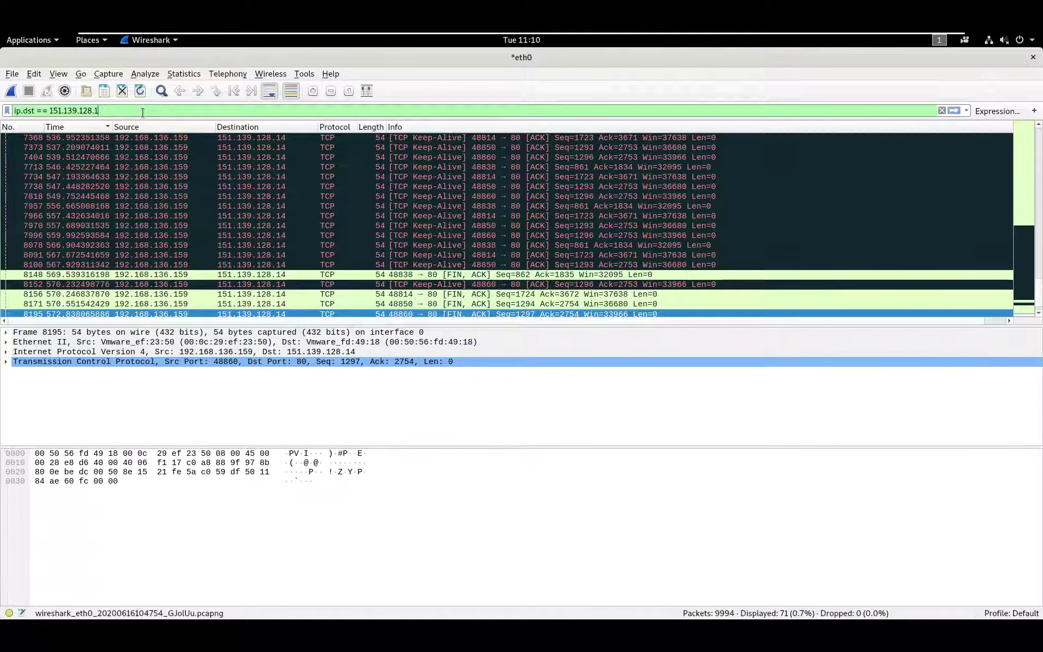
pyautogui.press('BackSpace')
pyautogui.press('BackSpace')
pyautogui.press('BackSpace')
pyautogui.press('BackSpace')
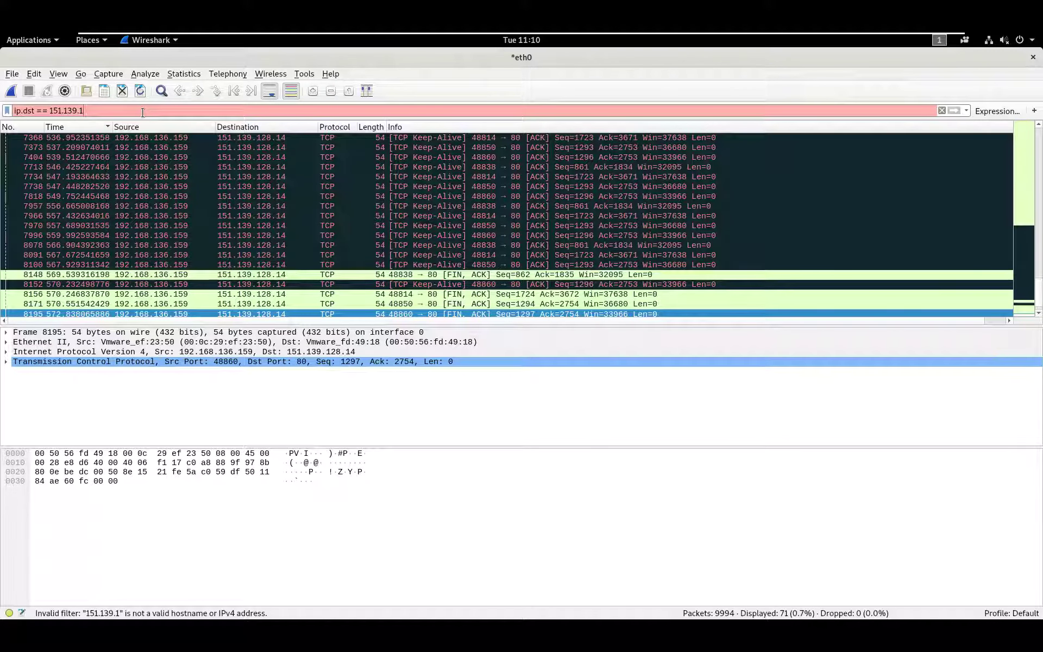
pyautogui.write('2')
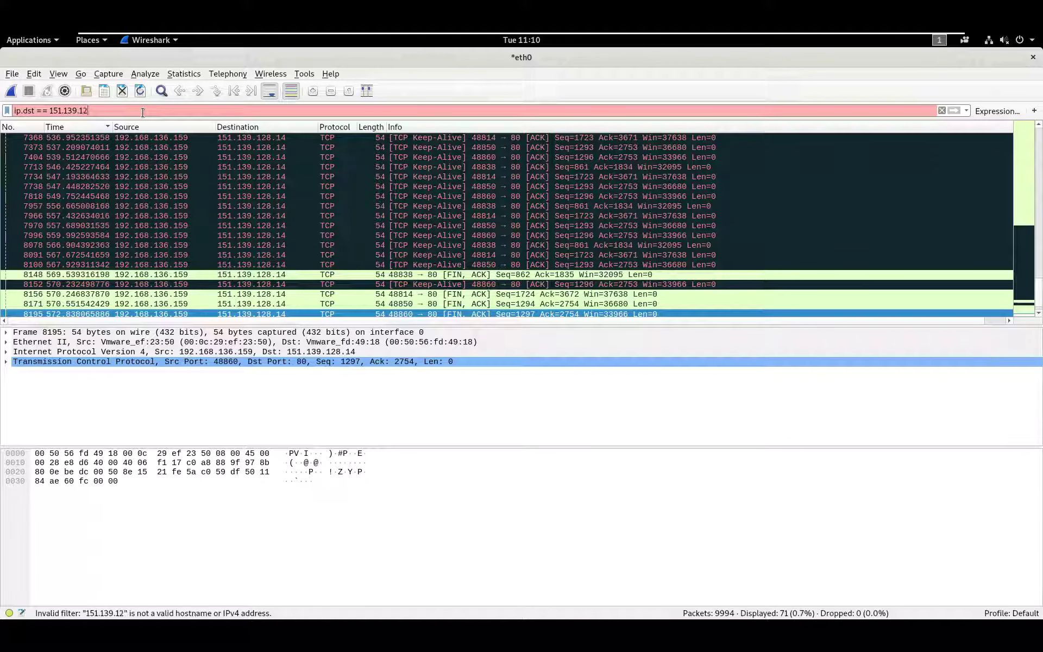
pyautogui.write('8.14')
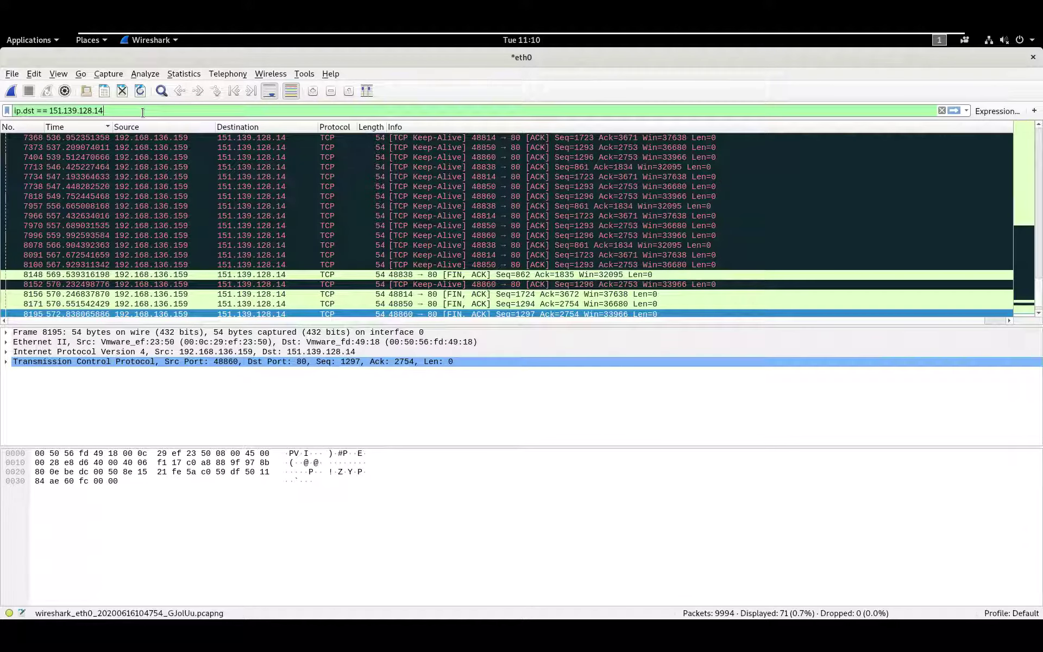
pyautogui.press('Return')
pyautogui.press('BackSpace')
pyautogui.press('BackSpace')
pyautogui.press('BackSpace')
pyautogui.press('BackSpace')
pyautogui.press('BackSpace')
pyautogui.press('BackSpace')
pyautogui.press('BackSpace')
pyautogui.press('BackSpace')
pyautogui.press('BackSpace')
pyautogui.press('BackSpace')
pyautogui.press('BackSpace')
pyautogui.press('BackSpace')
pyautogui.press('BackSpace')
pyautogui.press('BackSpace')
pyautogui.press('BackSpace')
pyautogui.press('BackSpace')
pyautogui.press('BackSpace')
pyautogui.press('BackSpace')
pyautogui.press('BackSpace')
pyautogui.press('BackSpace')
pyautogui.press('BackSpace')
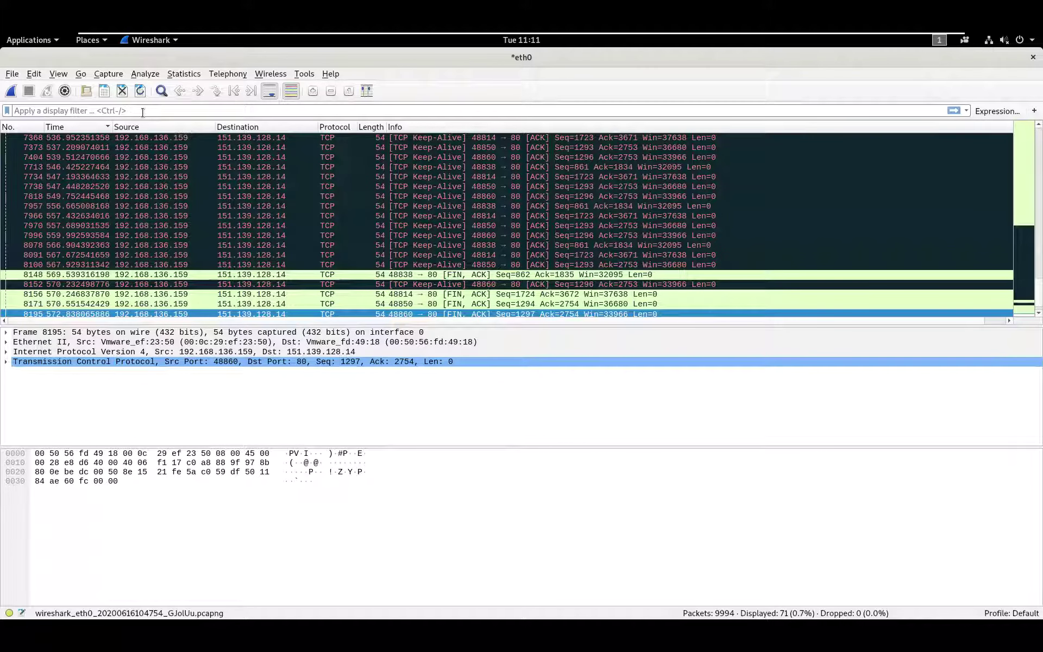
# - Try and discard 'port' and 'src.por' in the filter bar, then exit VMware full screen
pyautogui.write('port')
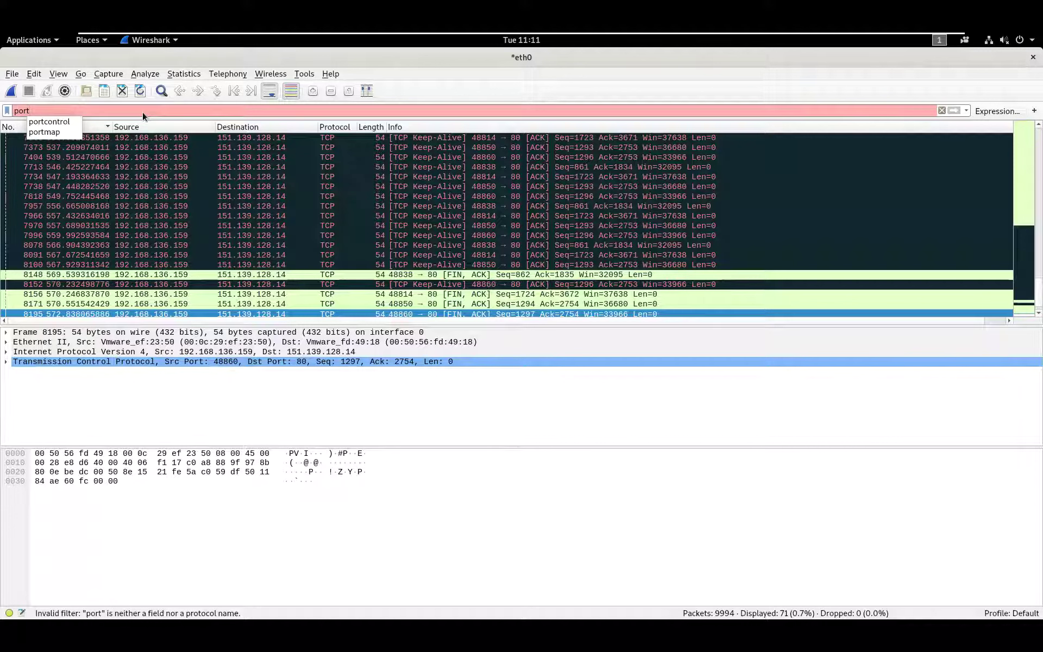
pyautogui.press('BackSpace')
pyautogui.press('BackSpace')
pyautogui.press('BackSpace')
pyautogui.press('BackSpace')
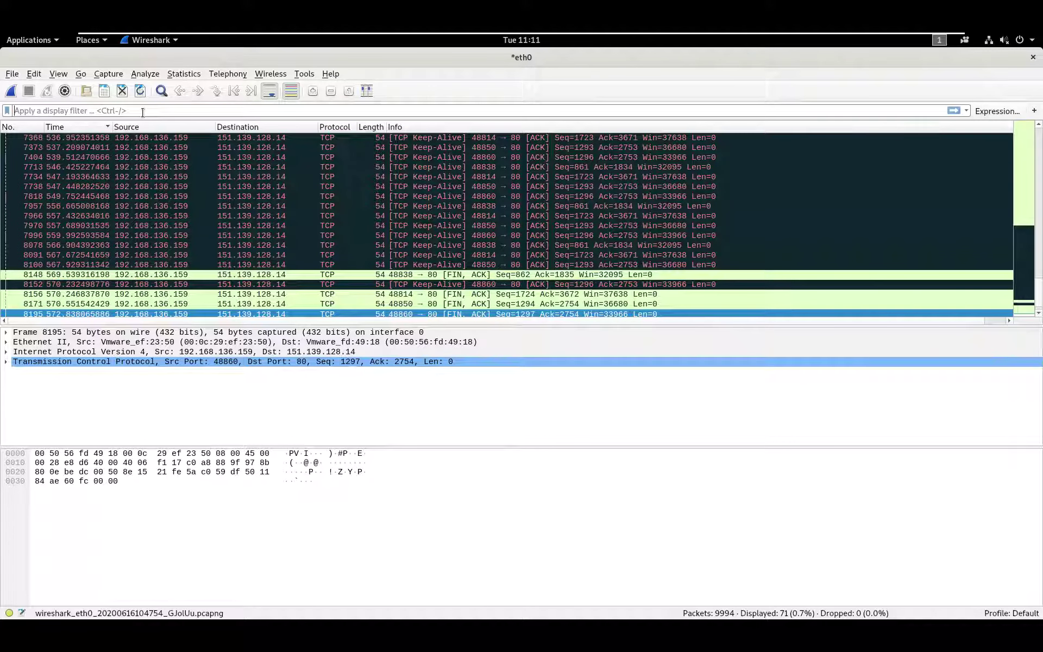
pyautogui.write('sr')
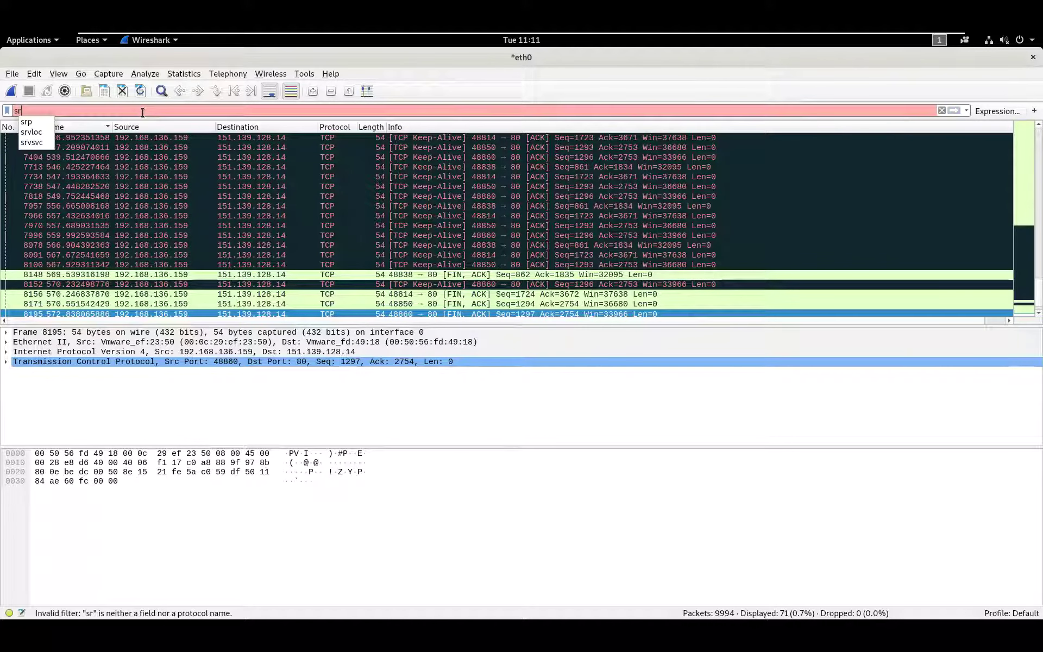
pyautogui.write('c.')
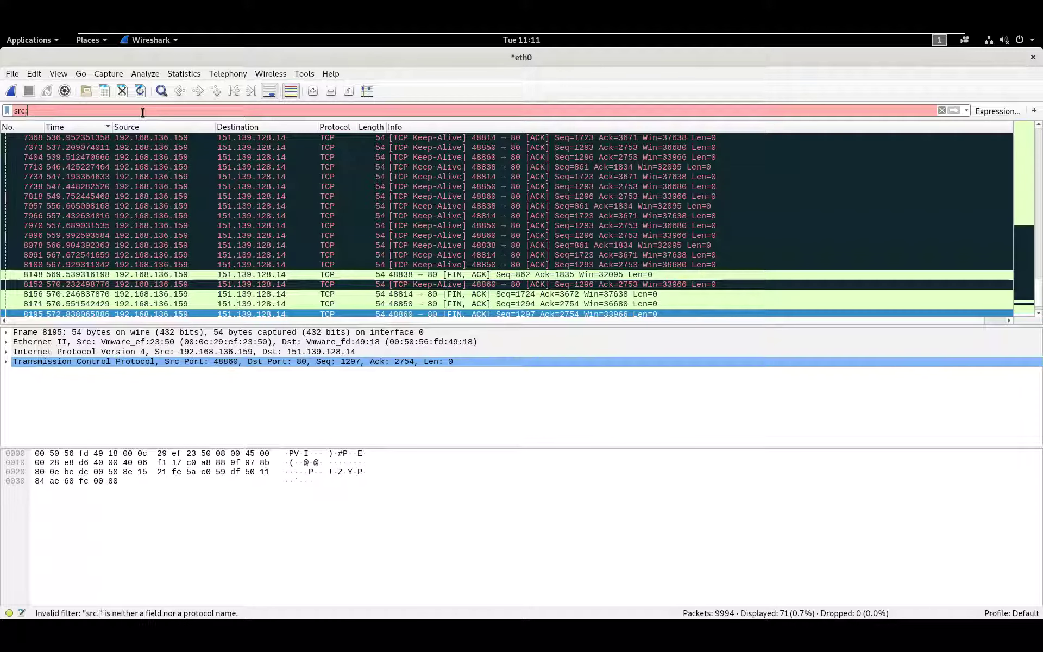
pyautogui.write('port')
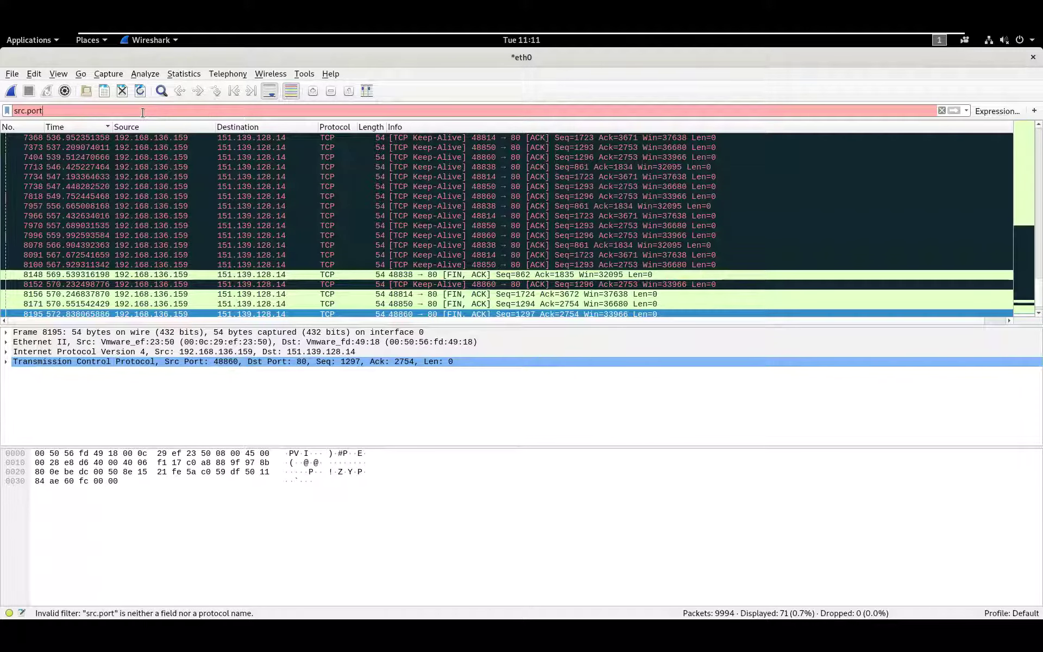
pyautogui.press('BackSpace')
pyautogui.press('BackSpace')
pyautogui.press('BackSpace')
pyautogui.press('BackSpace')
pyautogui.press('BackSpace')
pyautogui.press('BackSpace')
pyautogui.press('BackSpace')
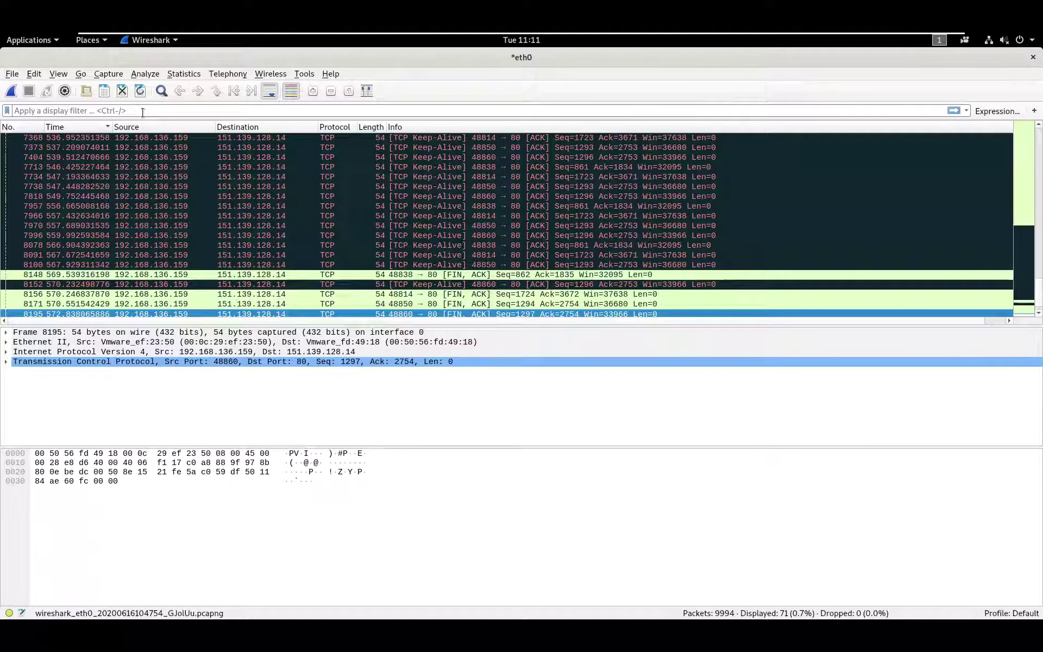
pyautogui.click(143, 112)
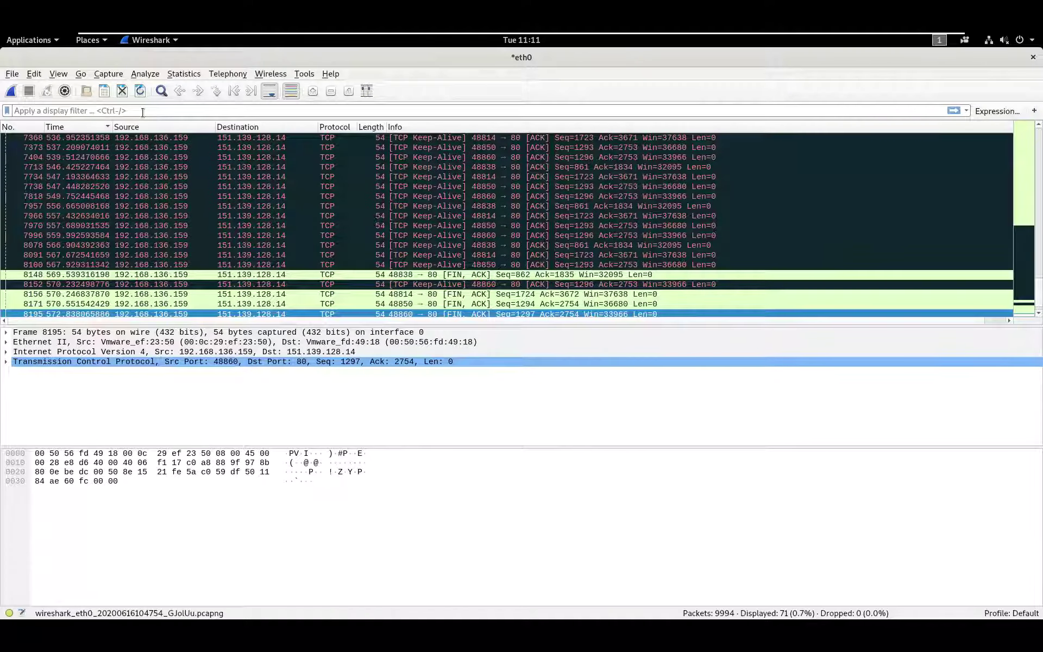
pyautogui.hotkey('ctrl', 'alt', 'Return')
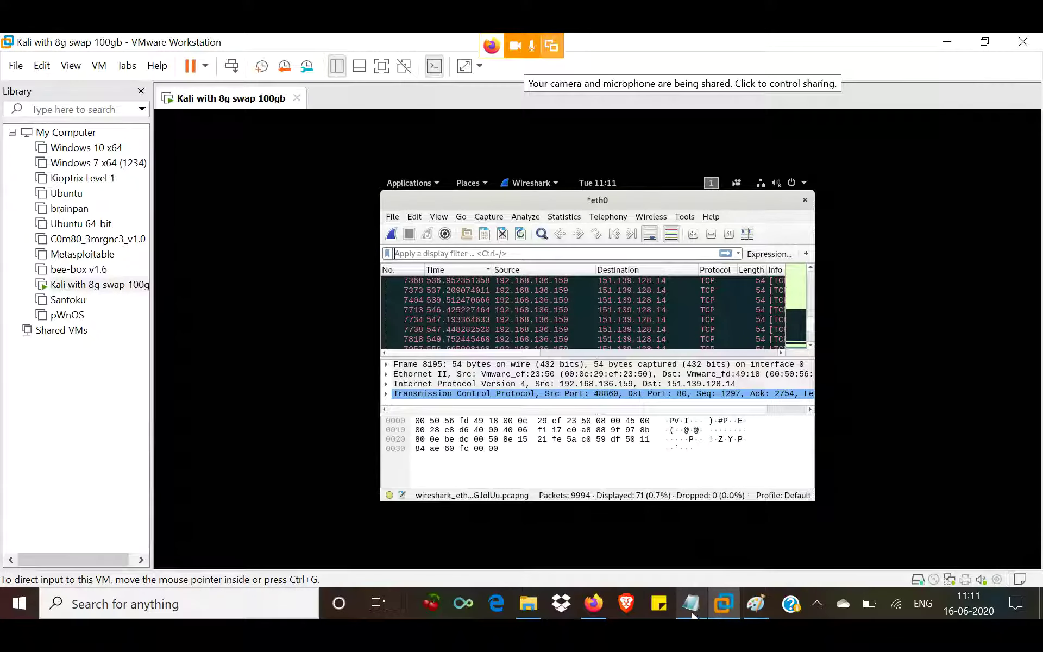
# - Bring up the Paint notes on ip.src, ip.dst and ip.addr filters, then switch back to Firefox
pyautogui.click(755, 606)
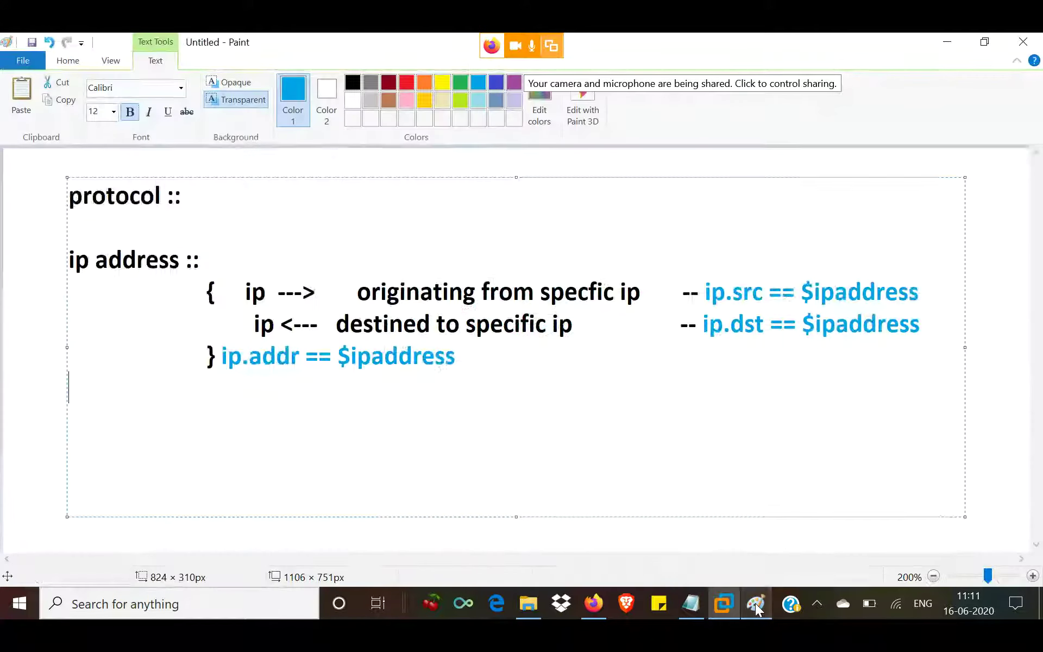
pyautogui.click(593, 604)
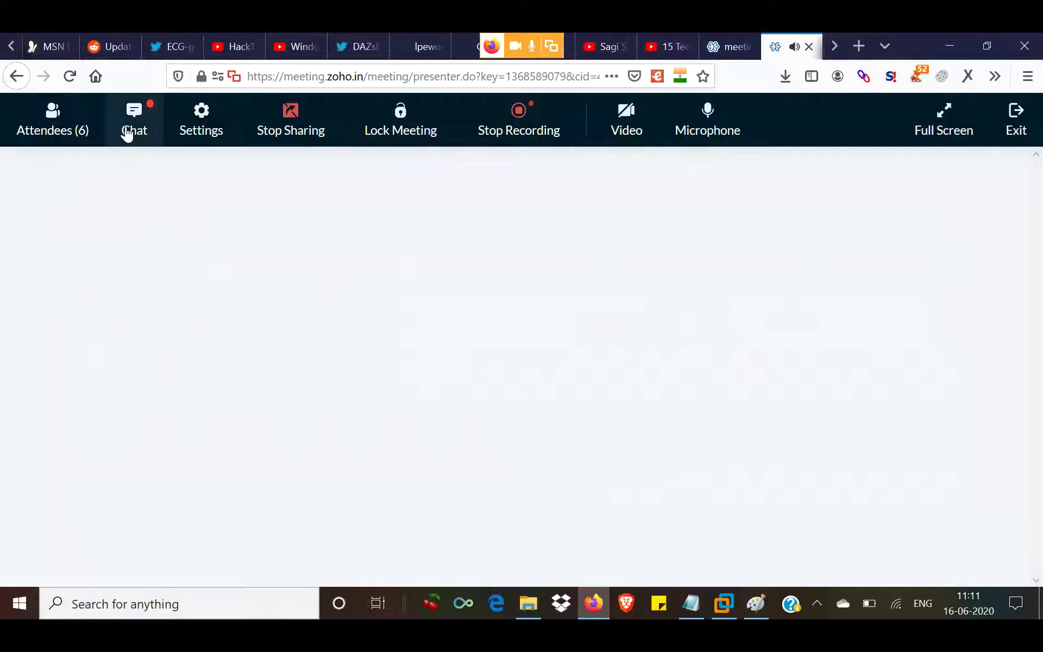
# - Send 'oka' in the Zoho Meeting chat and close the chat panel
pyautogui.click(126, 132)
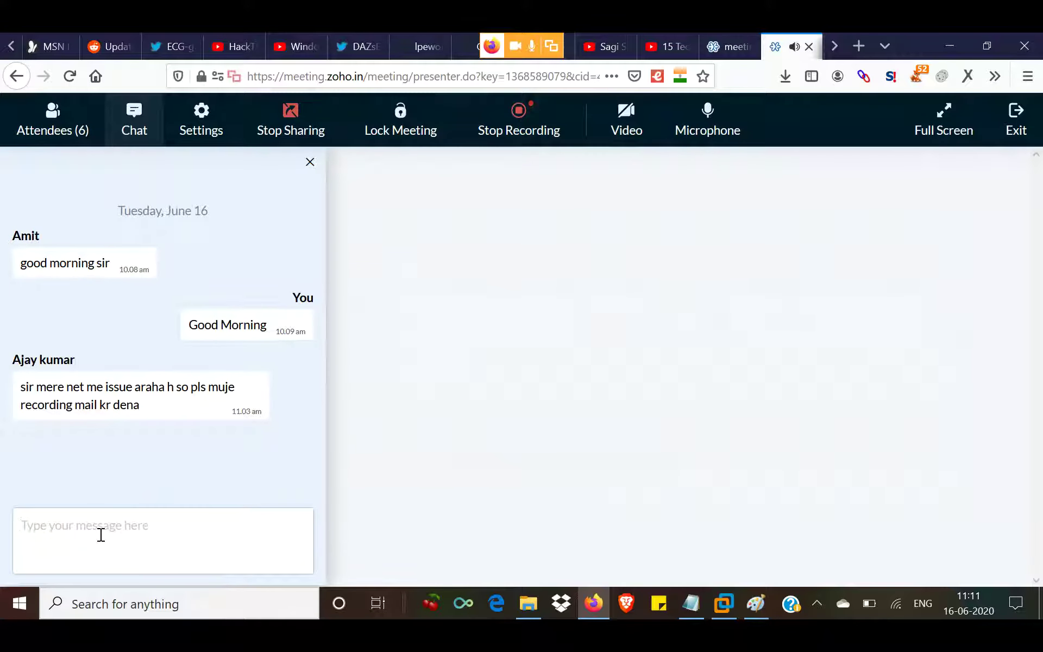
pyautogui.write('oka')
pyautogui.press('Return')
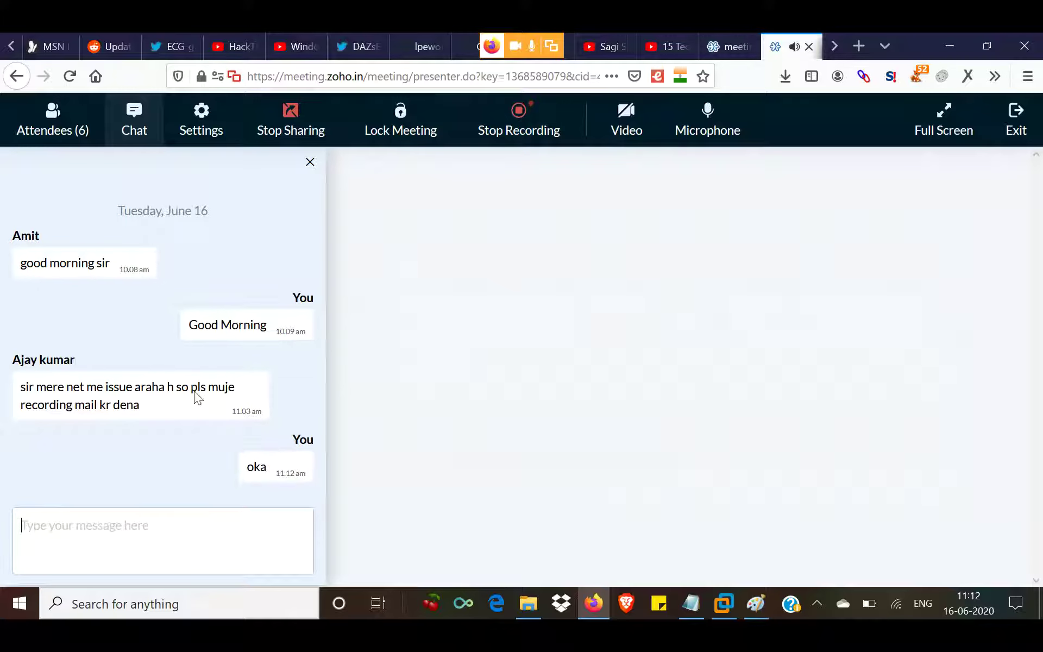
pyautogui.click(310, 163)
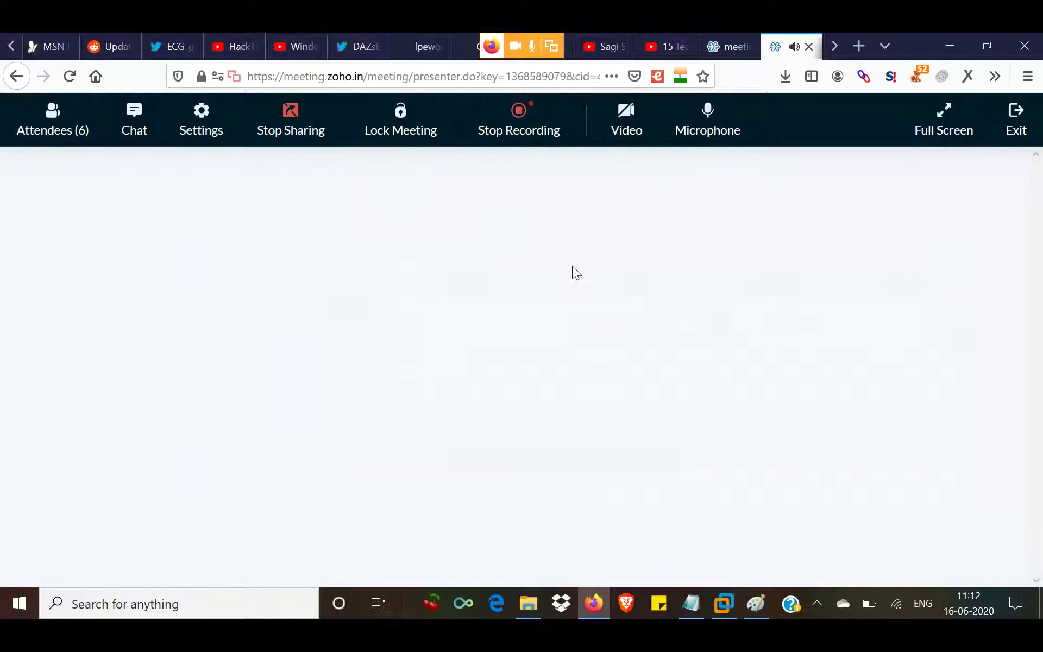
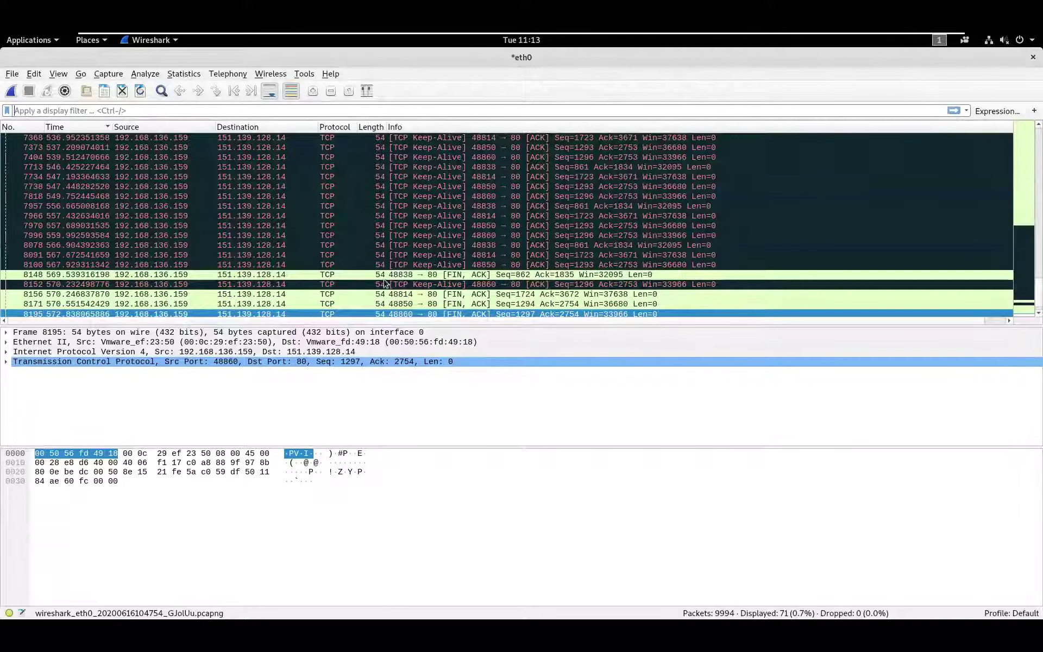
# - Open packet 8148 in its own window and expand its TCP, IPv4, Ethernet II and Frame details
pyautogui.doubleClick(398, 274)
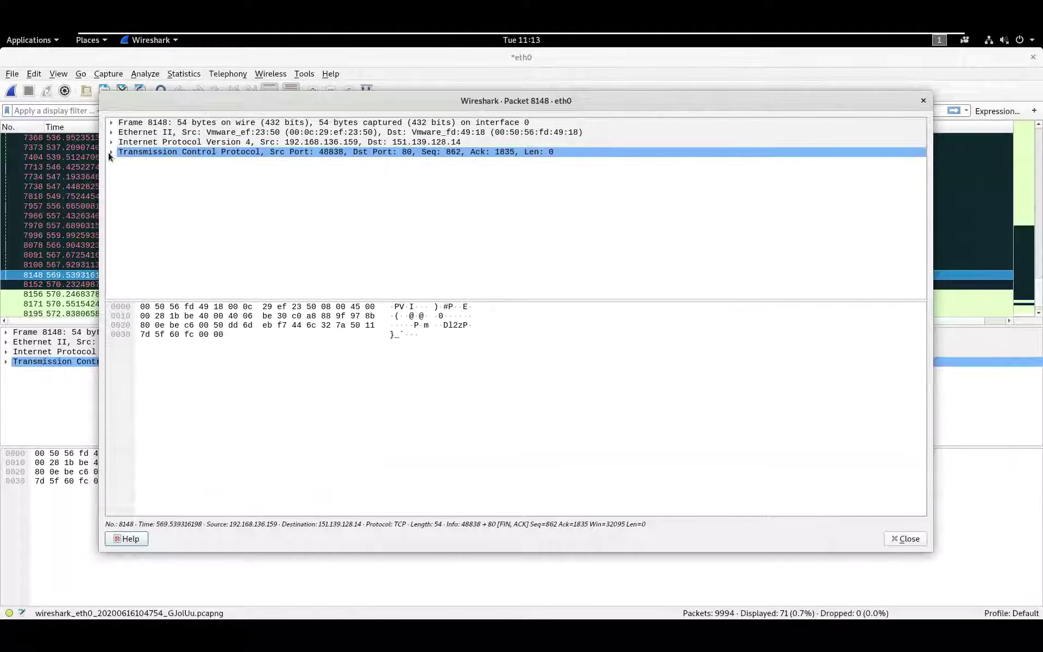
pyautogui.doubleClick(124, 152)
pyautogui.scroll(-1, 177, 223)
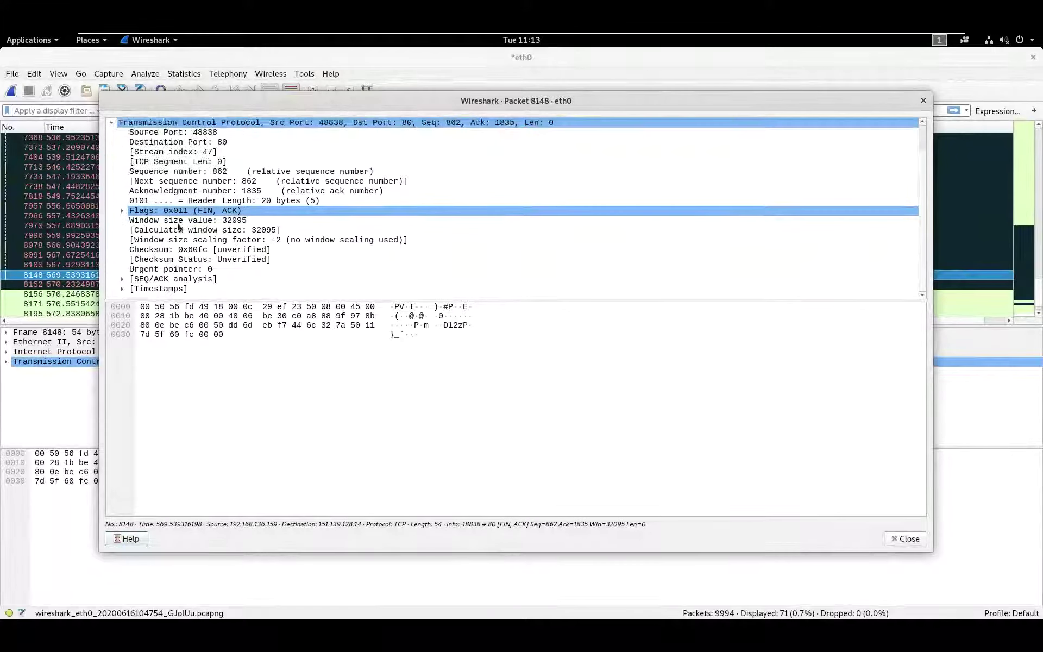
pyautogui.scroll(1, 177, 224)
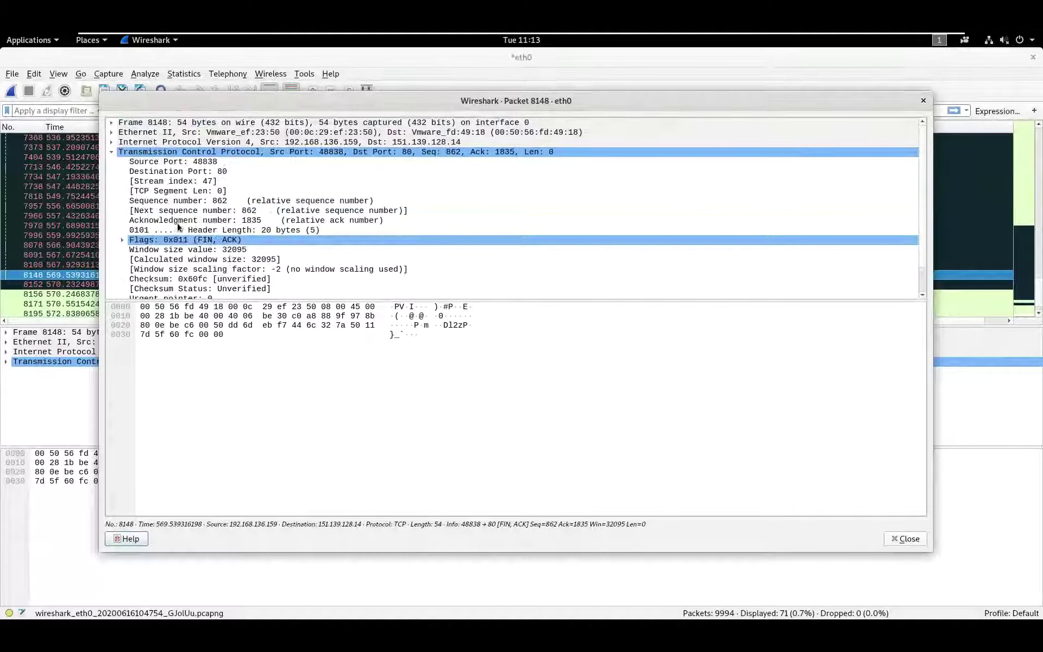
pyautogui.click(111, 142)
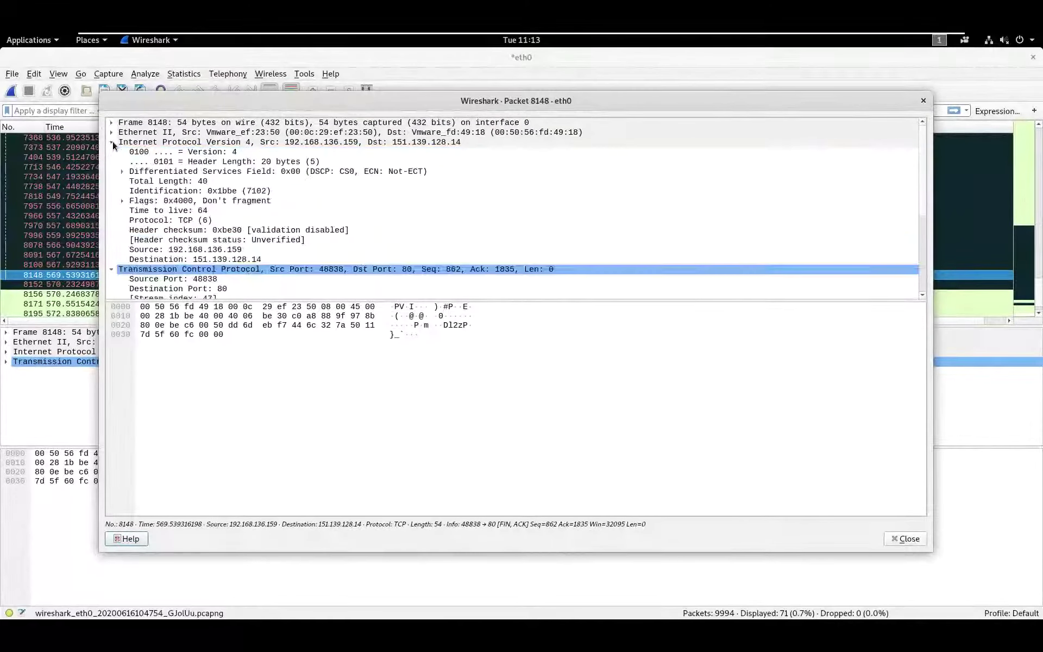
pyautogui.click(112, 132)
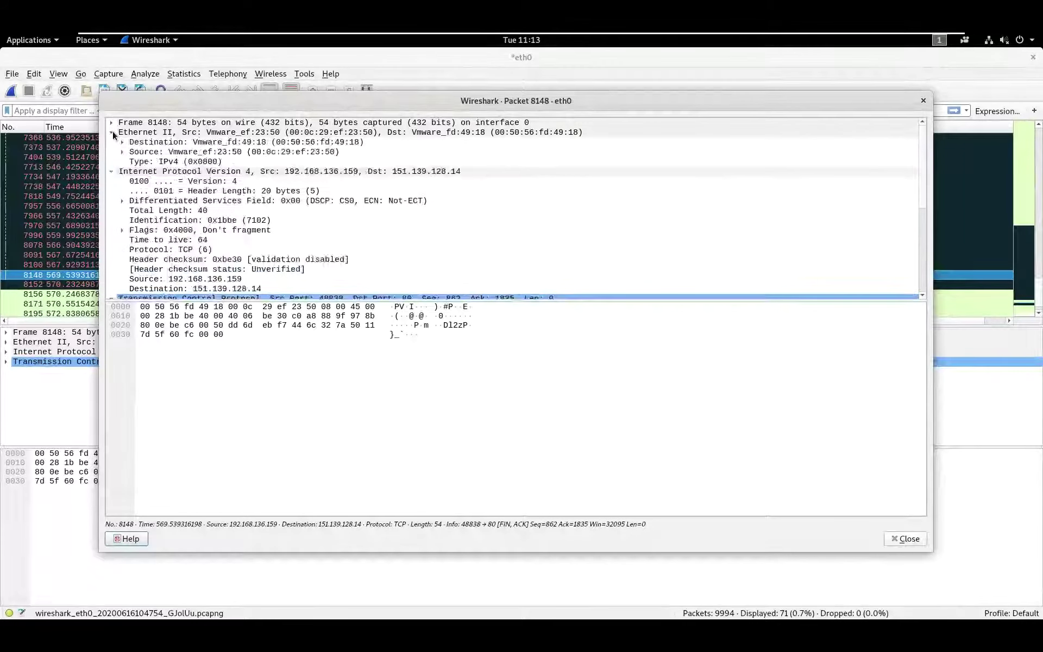
pyautogui.click(112, 123)
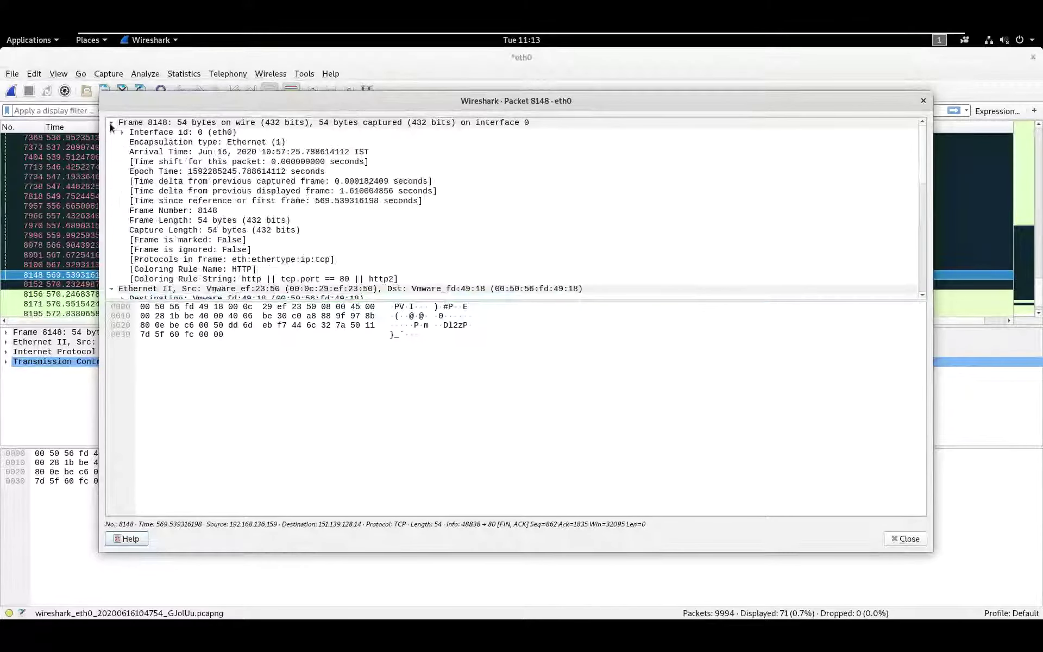
# - Highlight the acknowledgment number bytes in the hex pane, then close the packet 8148 window
pyautogui.click(310, 324)
pyautogui.scroll(-12, 321, 247)
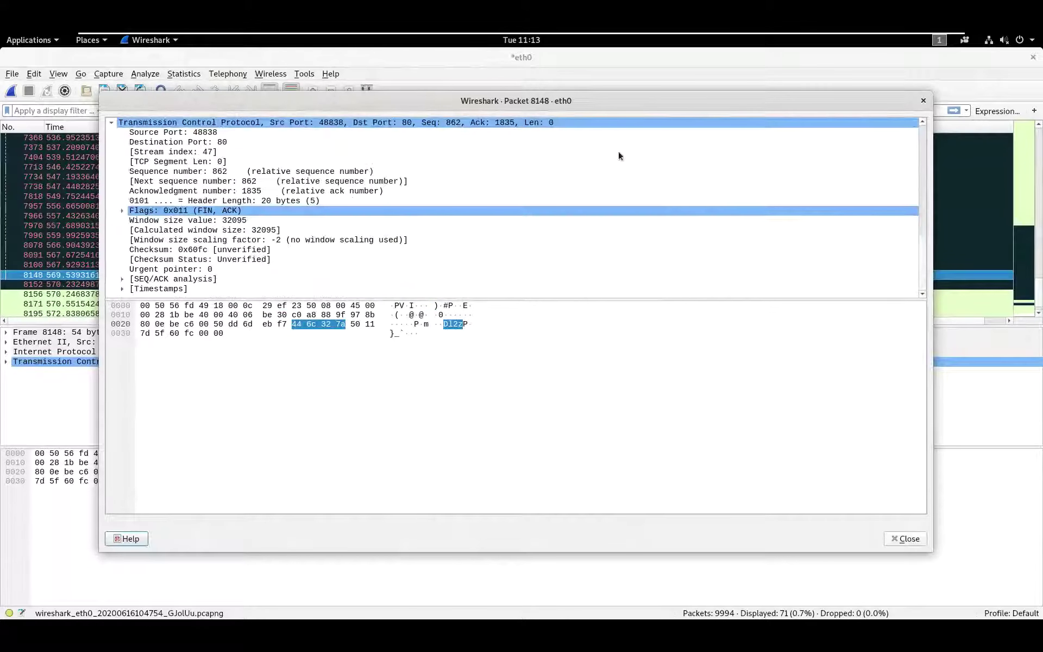
pyautogui.click(923, 101)
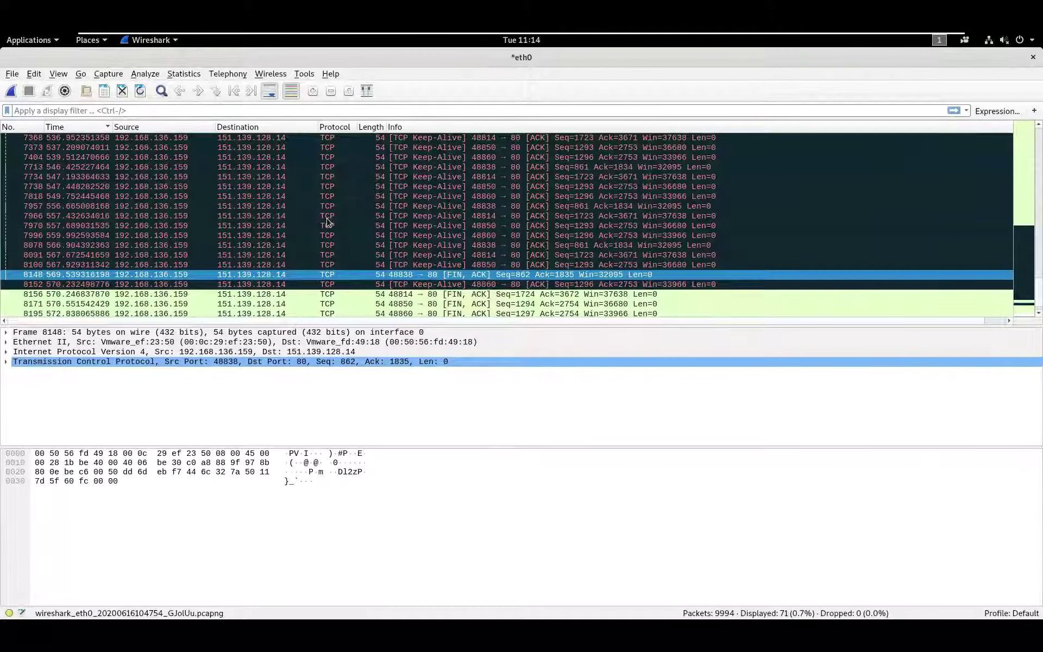
# - Apply an ftp display filter to the packet list
pyautogui.click(241, 110)
pyautogui.write('ftp')
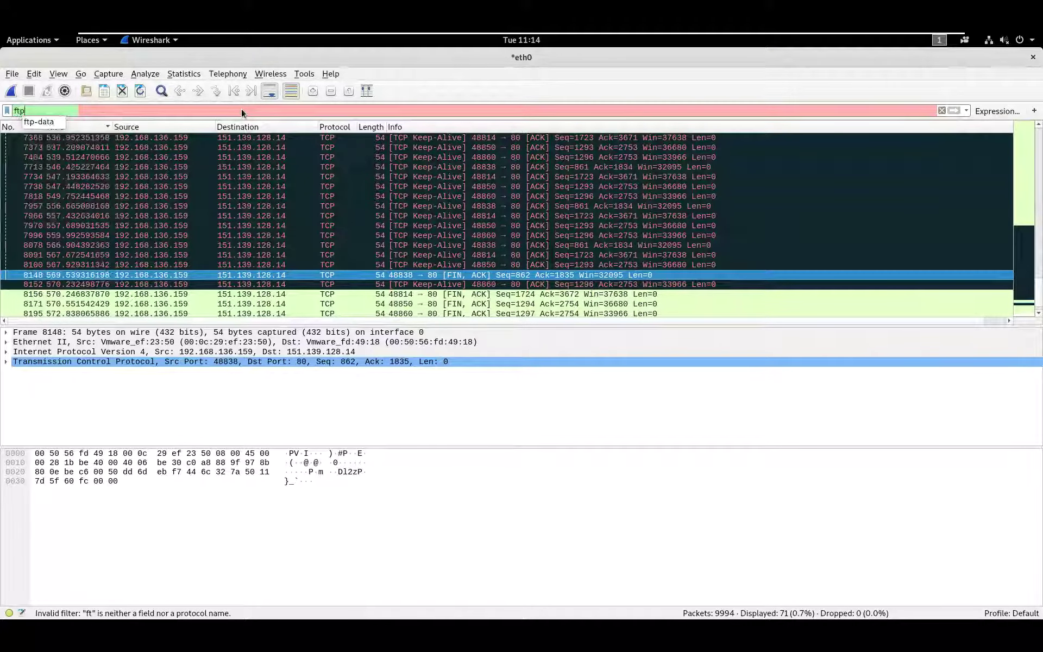
pyautogui.press('Return')
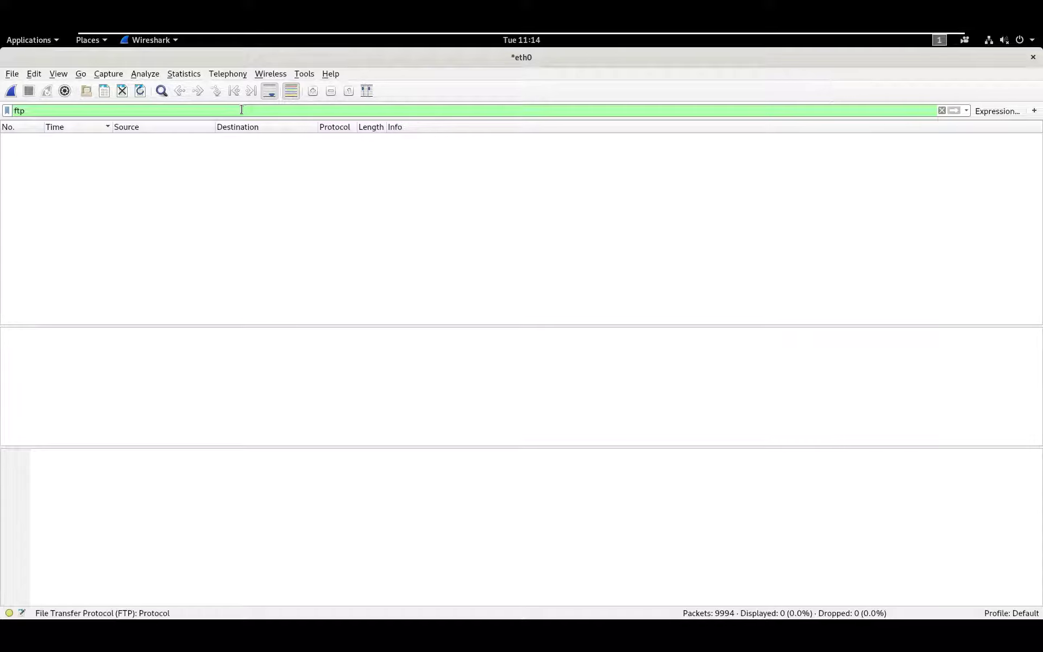
# - Delete the ftp filter and clear the filter bar so all 9994 packets show
pyautogui.press('BackSpace')
pyautogui.press('BackSpace')
pyautogui.press('BackSpace')
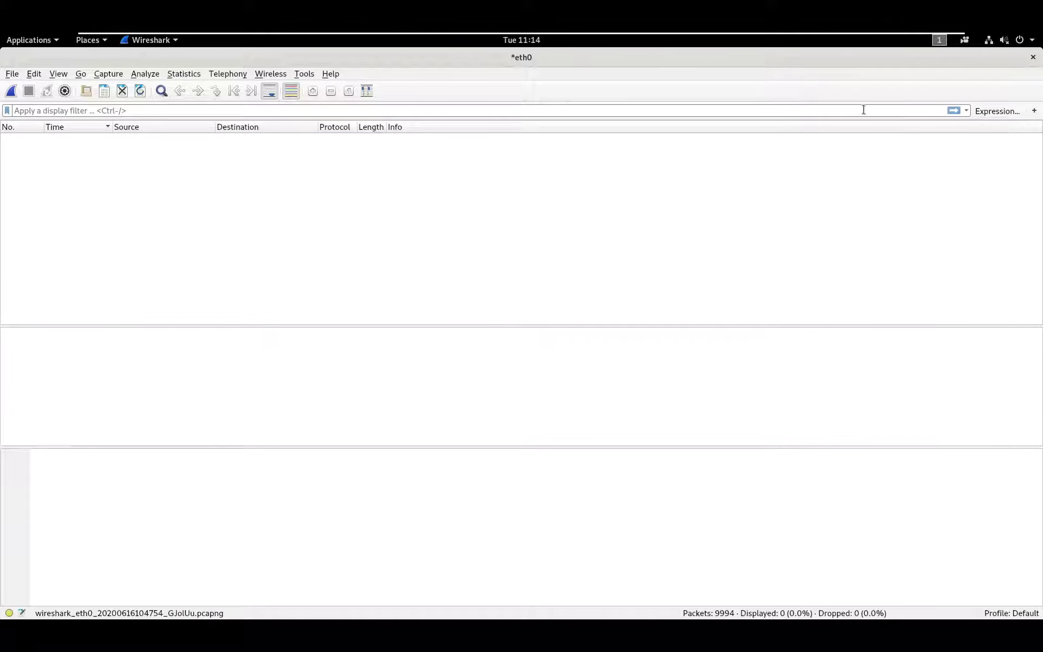
pyautogui.write('kk')
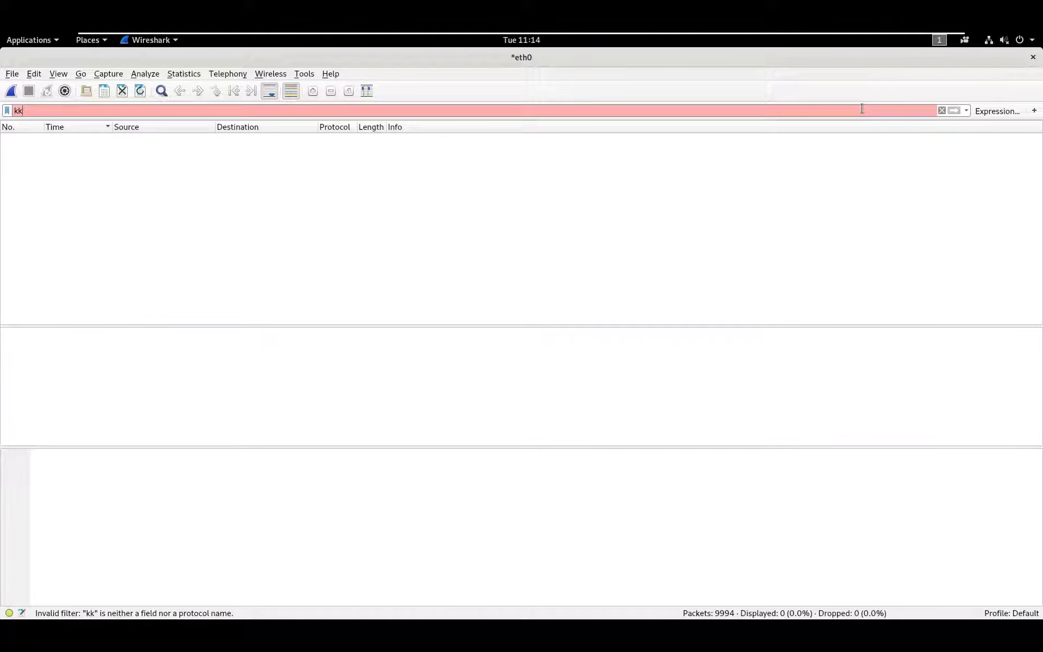
pyautogui.click(942, 111)
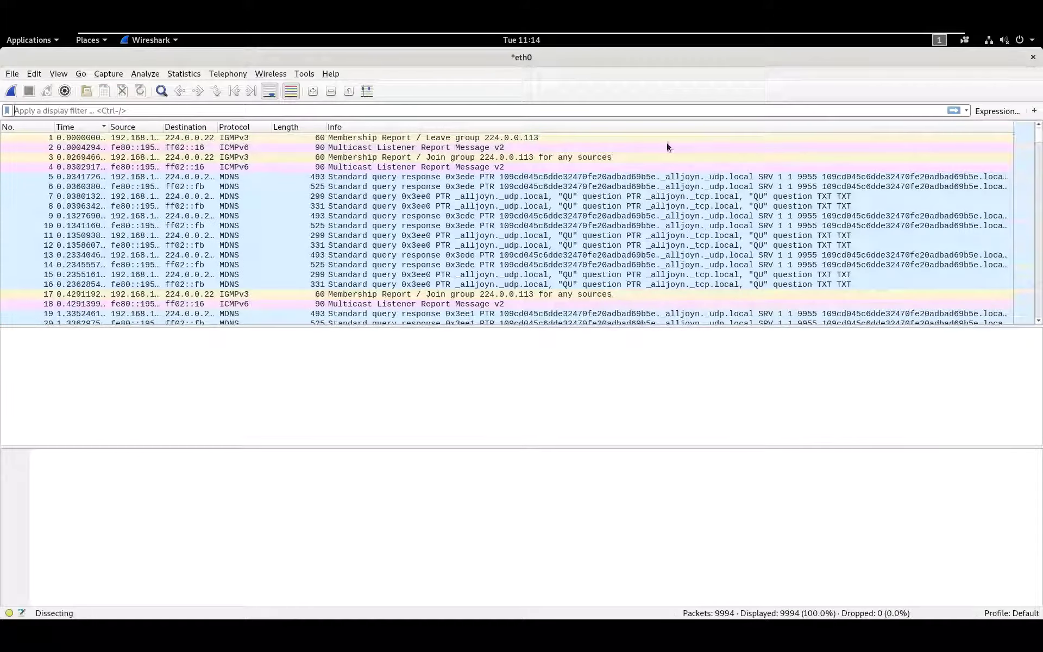
# - Select packet 5 and bring up its context menu, then dismiss it without choosing anything
pyautogui.click(428, 177)
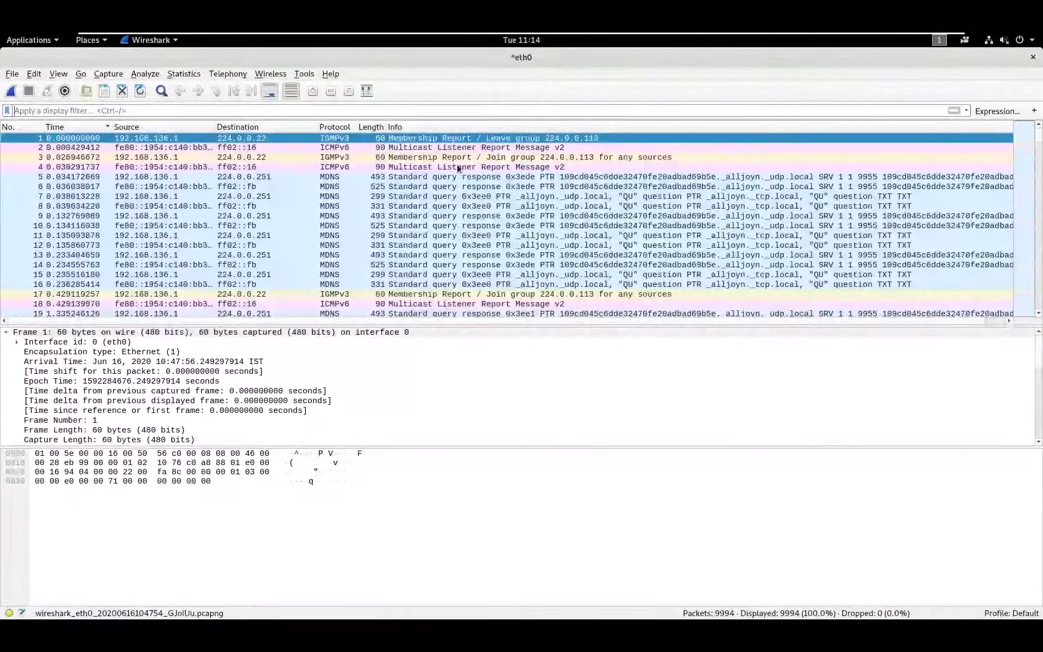
pyautogui.rightClick(428, 179)
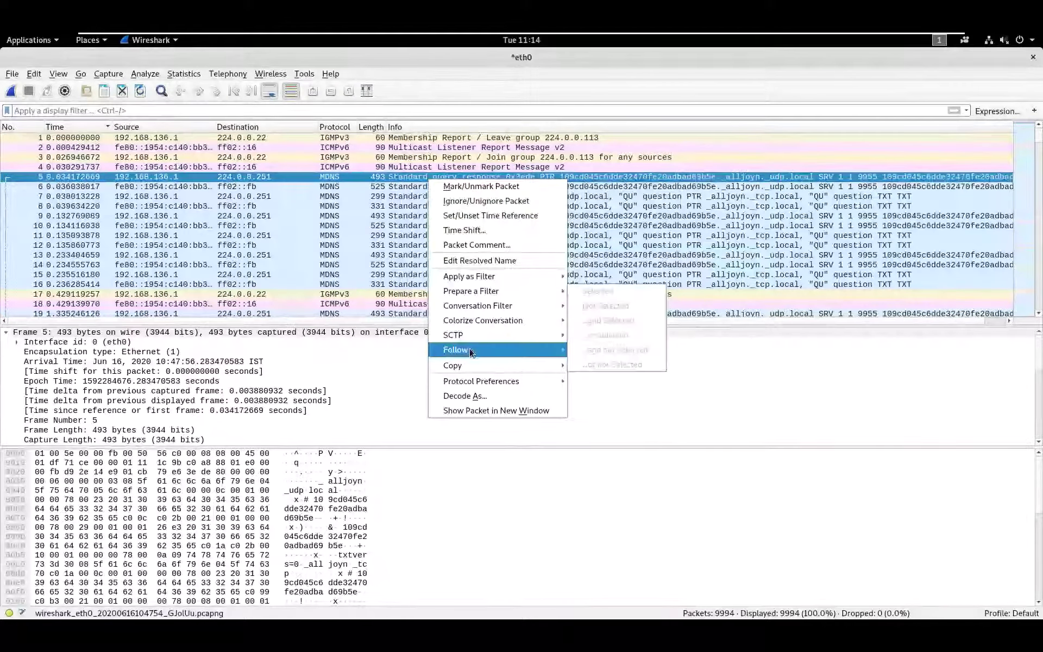
pyautogui.moveTo(470, 353)
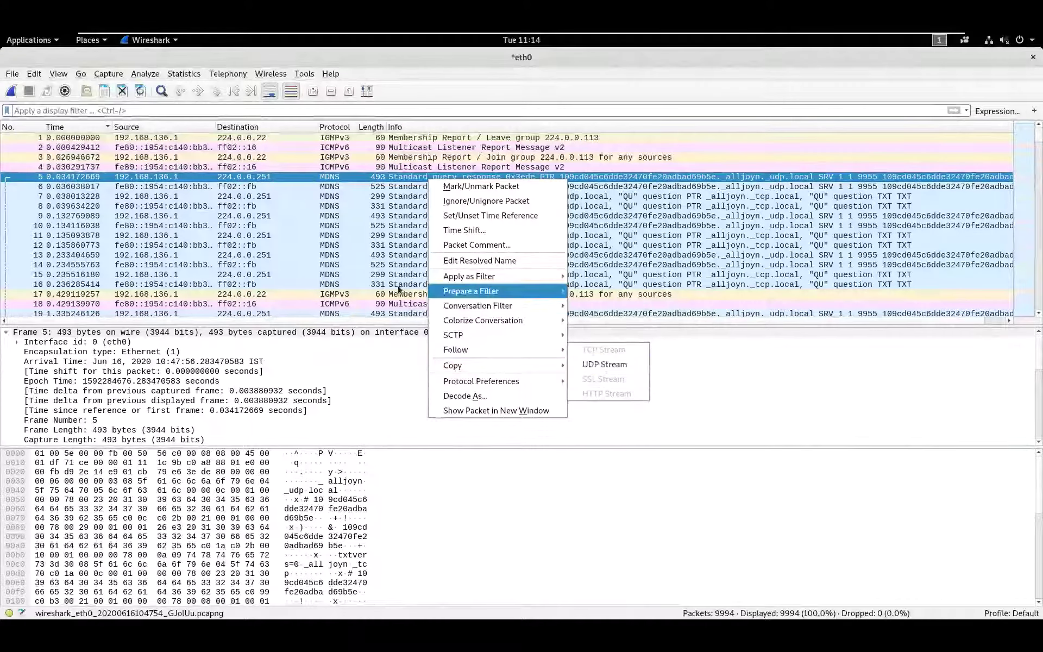
pyautogui.click(378, 302)
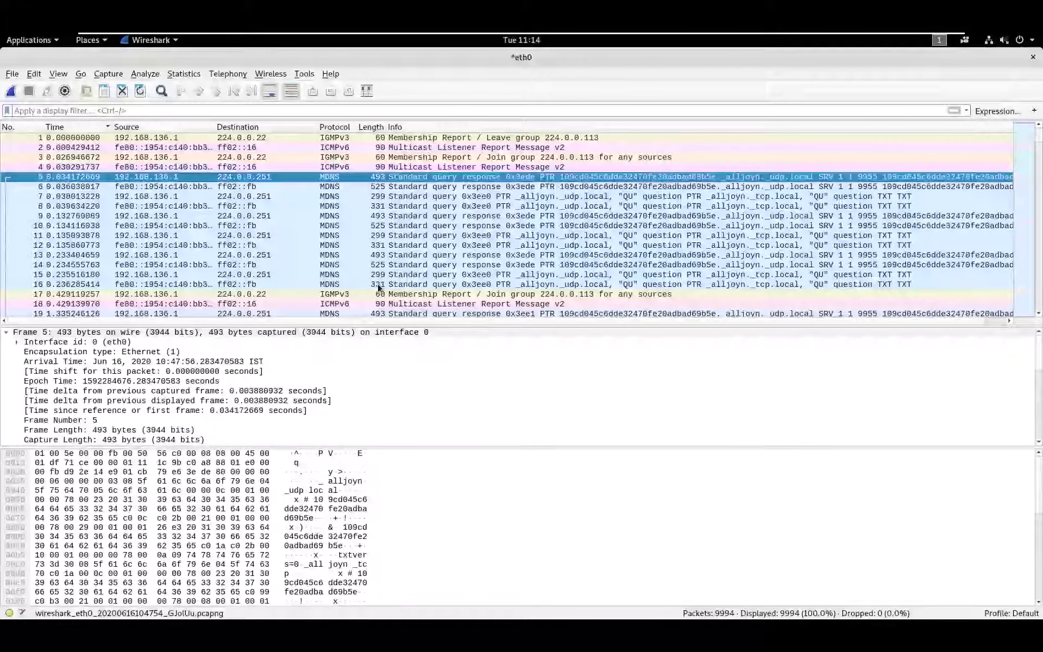
# - Follow the UDP stream of MDNS packet 1007 from its context menu
pyautogui.scroll(-20, 379, 287)
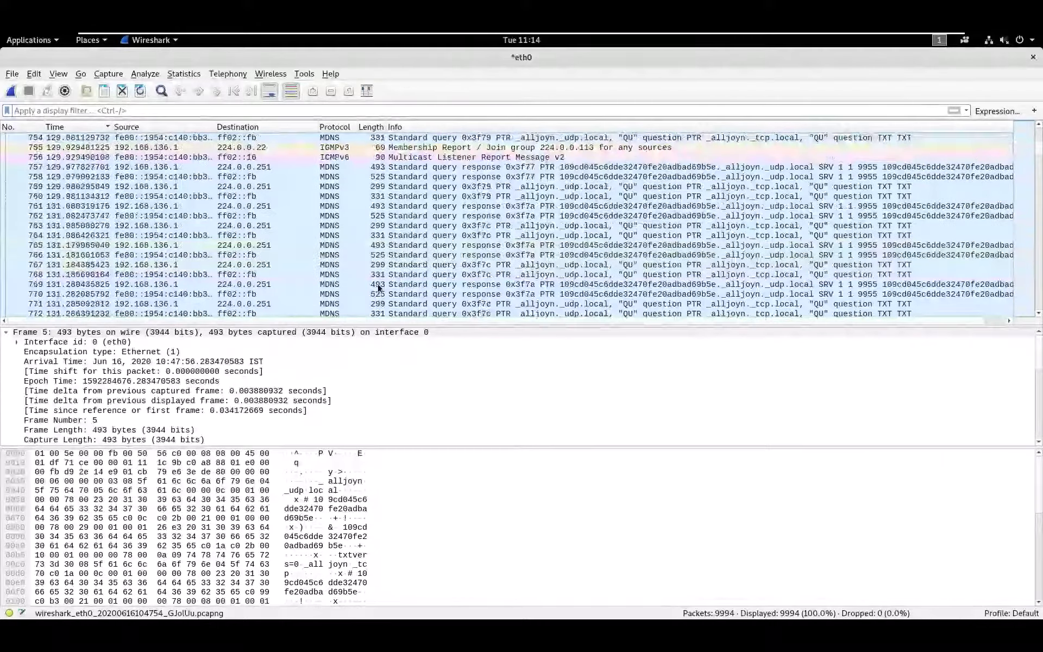
pyautogui.scroll(-20, 379, 287)
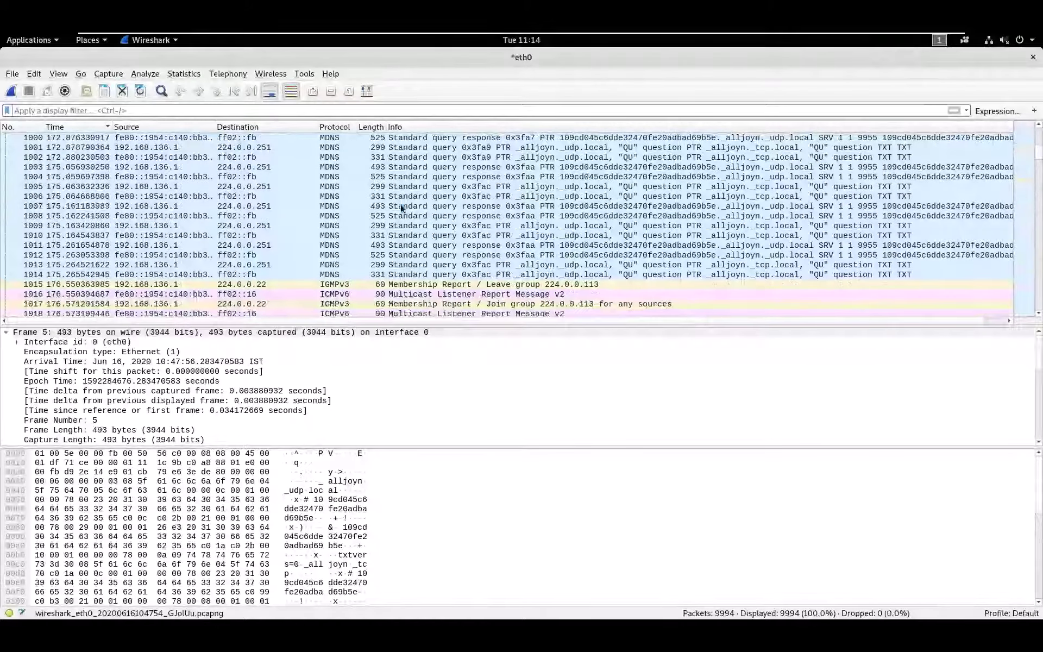
pyautogui.rightClick(402, 208)
pyautogui.moveTo(478, 374)
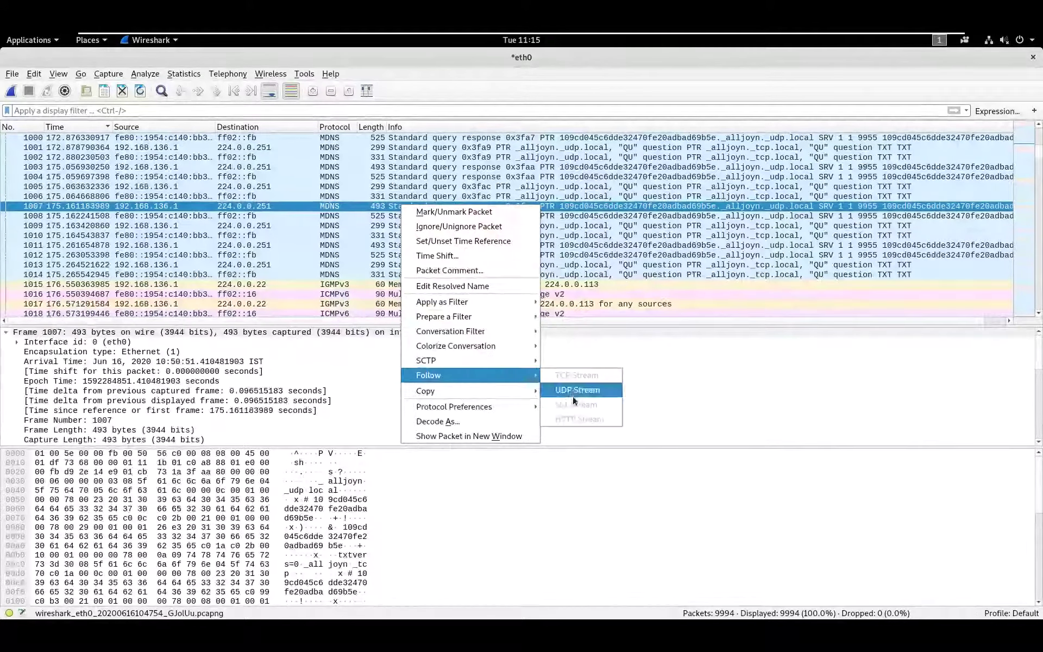
pyautogui.click(574, 395)
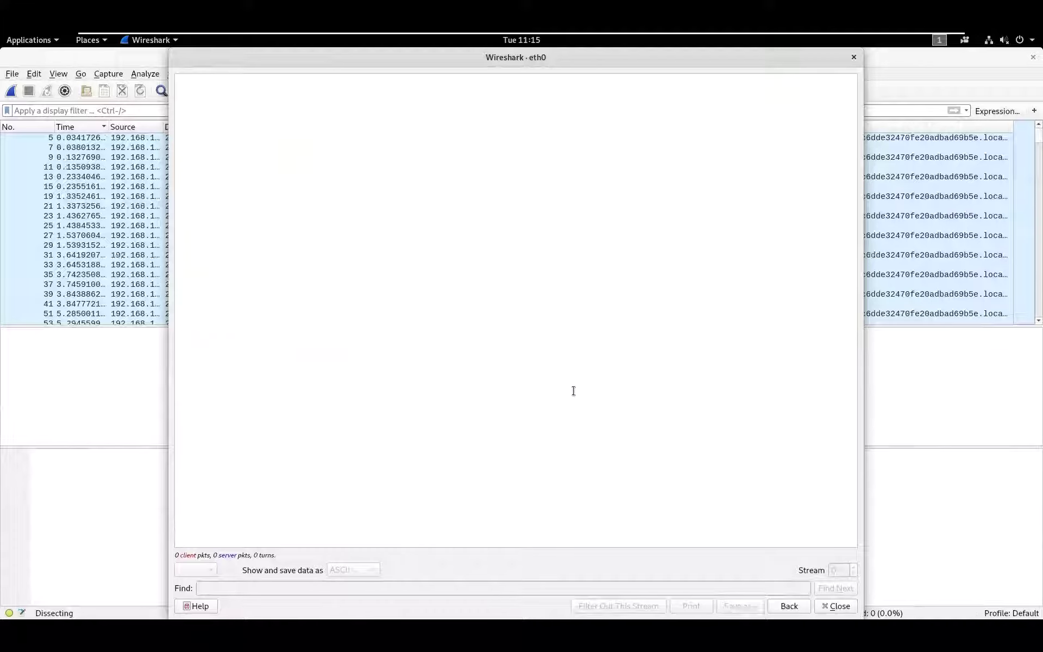
# - Select and then deselect the UDP stream 0 conversation text, and jump to its beginning
pyautogui.moveTo(574, 390); pyautogui.dragTo(855, 102)
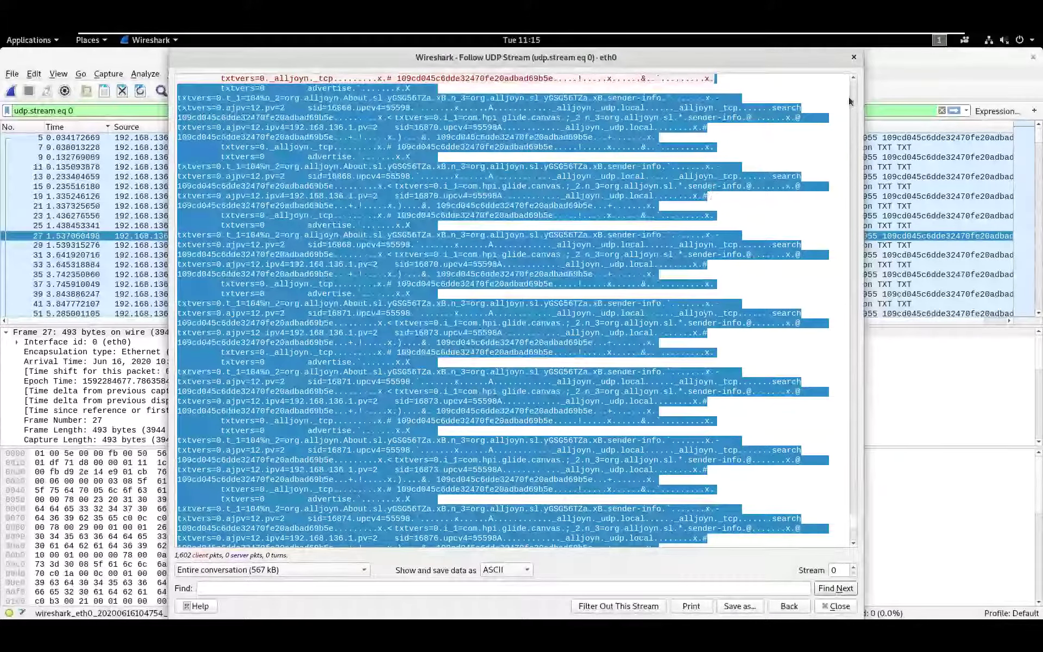
pyautogui.click(839, 259)
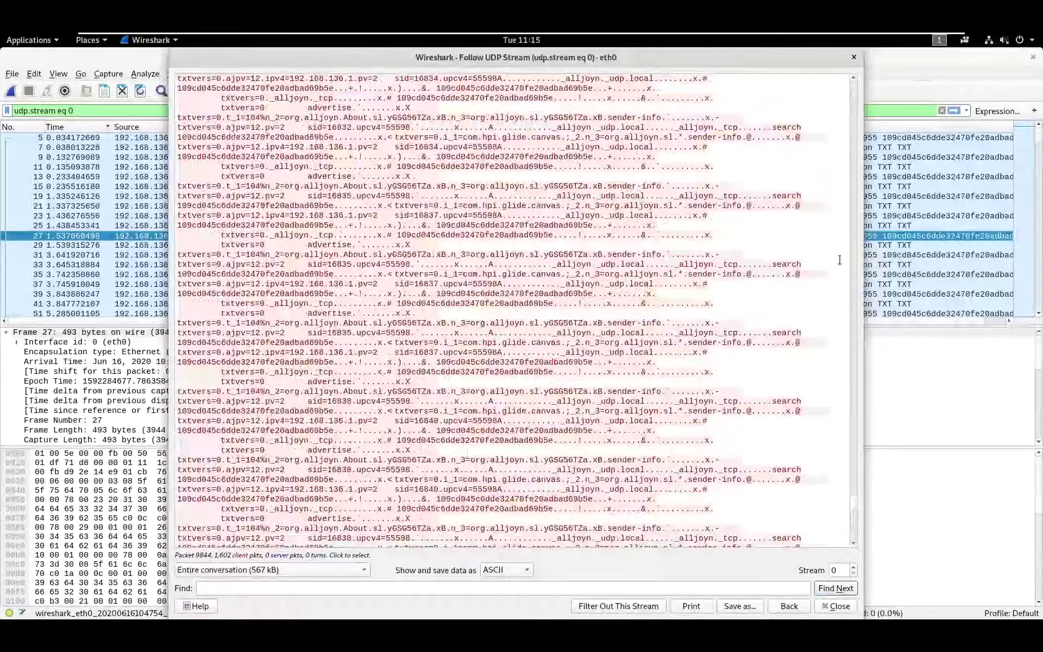
pyautogui.hotkey('ctrl', 'Home')
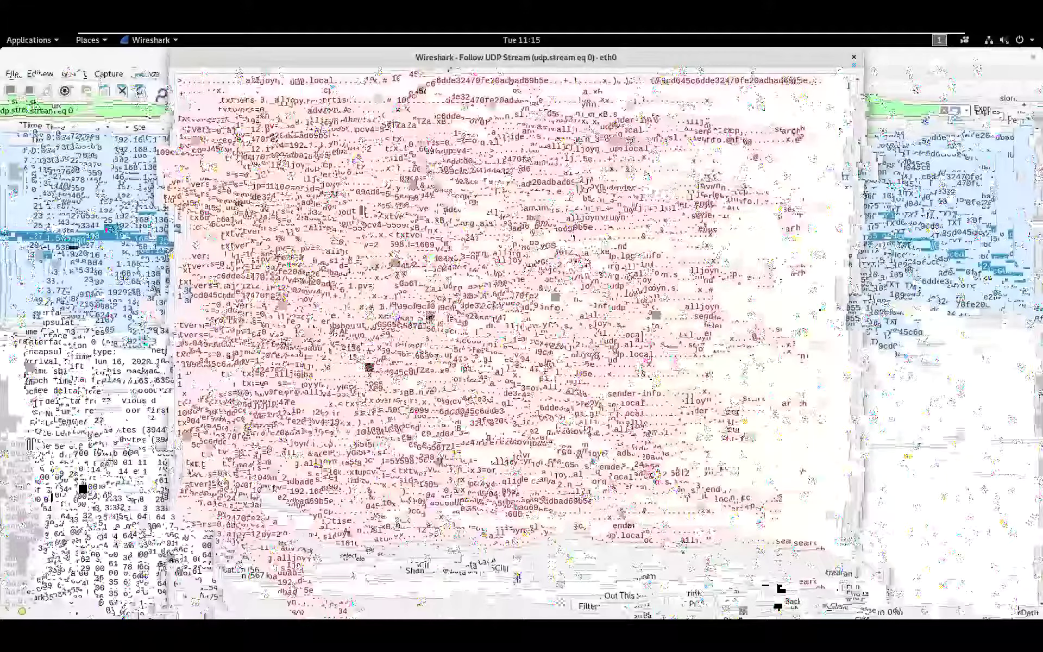
# - Leave the Kali VM's full screen, switch to the browser and back, then restore full screen
pyautogui.hotkey('ctrl', 'alt', 'Return')
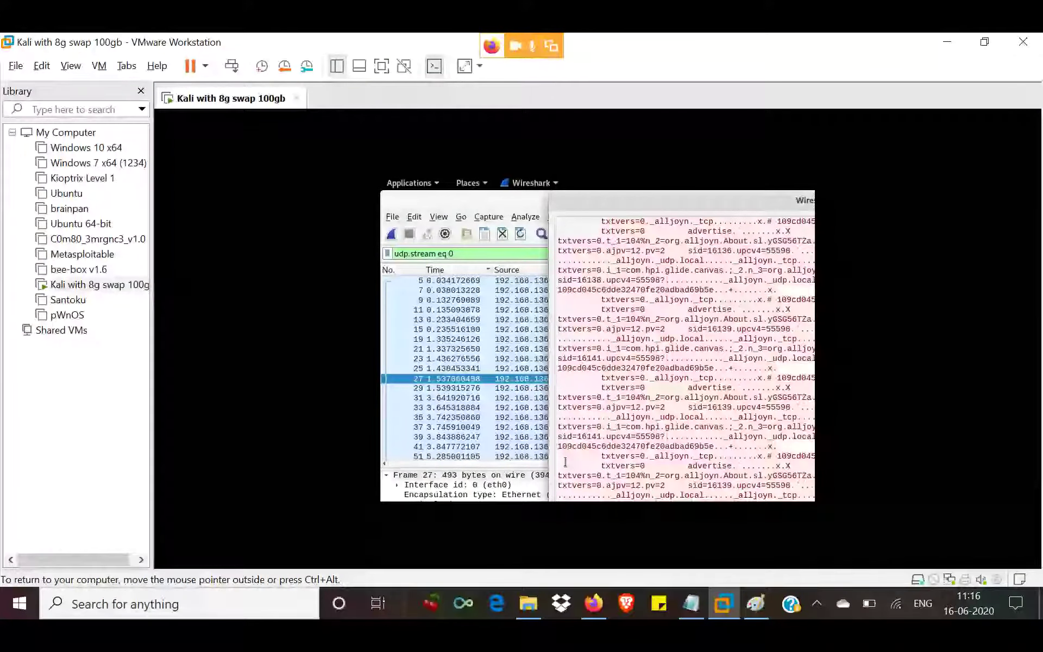
pyautogui.hotkey('alt', 'Tab')
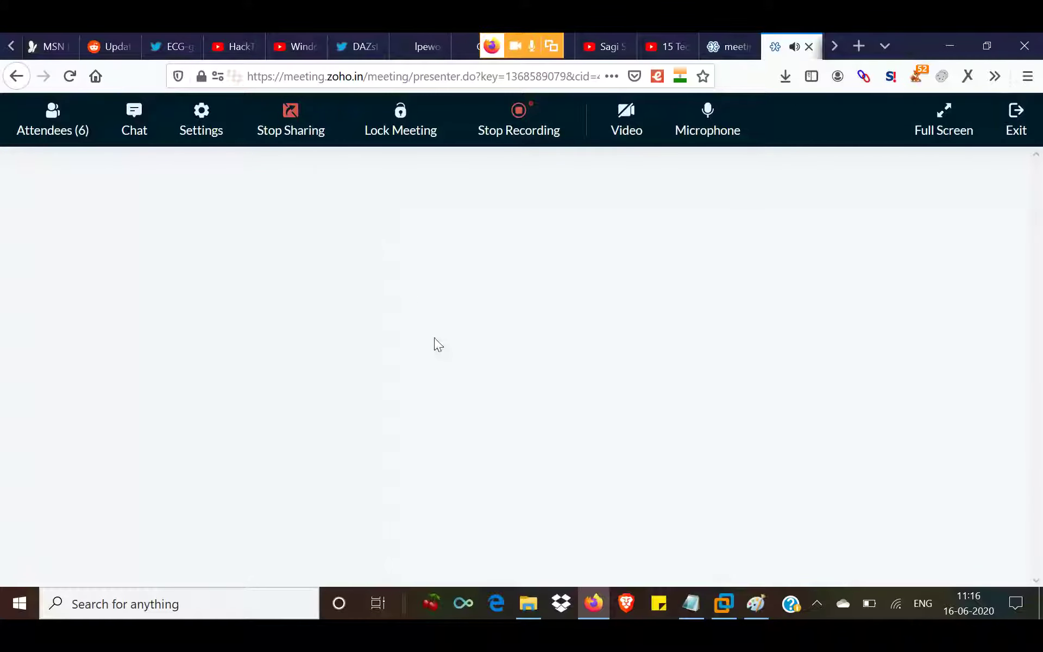
pyautogui.hotkey('alt', 'Tab')
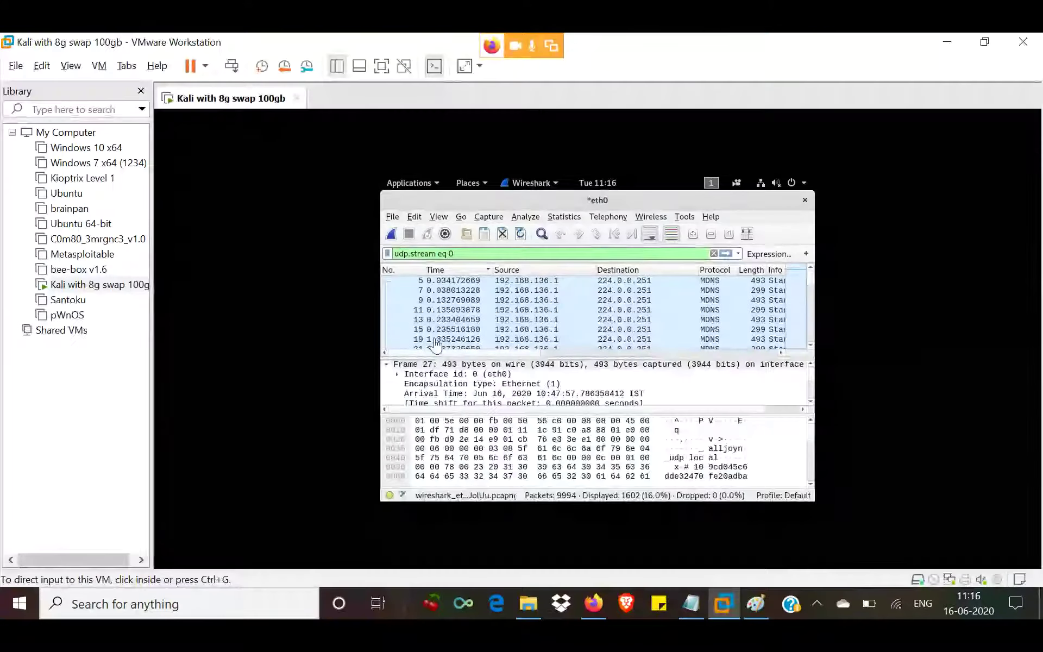
pyautogui.hotkey('ctrl', 'alt', 'Return')
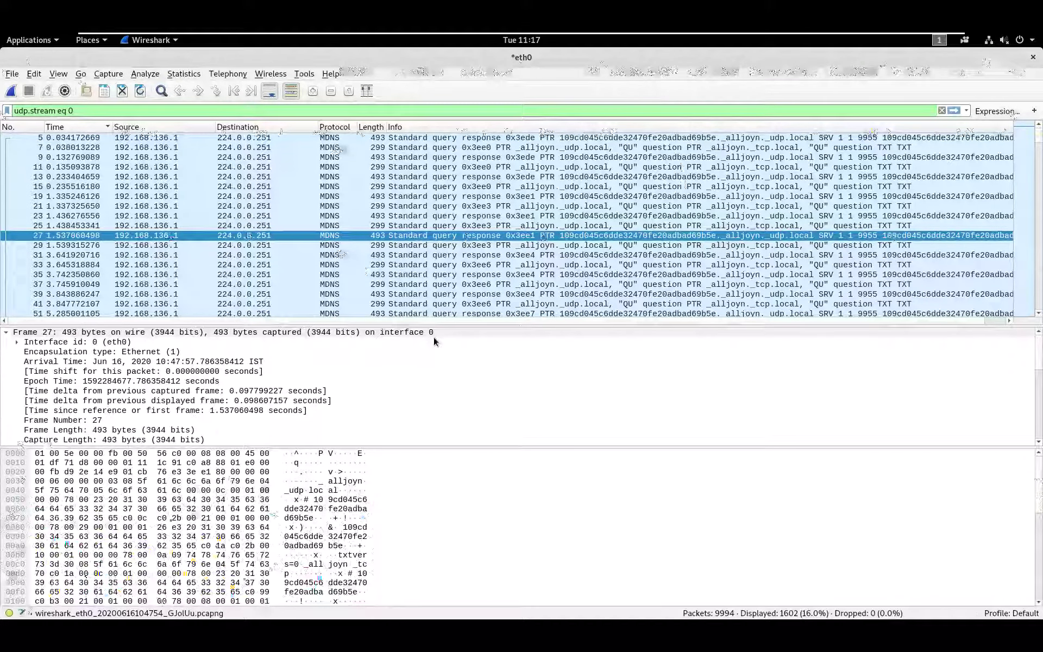
# - Open UDP stream 0's conversation, jump to packet 223, close it and clear the udp.stream filter
pyautogui.hotkey('ctrl', 'alt', 'shift', 'u')
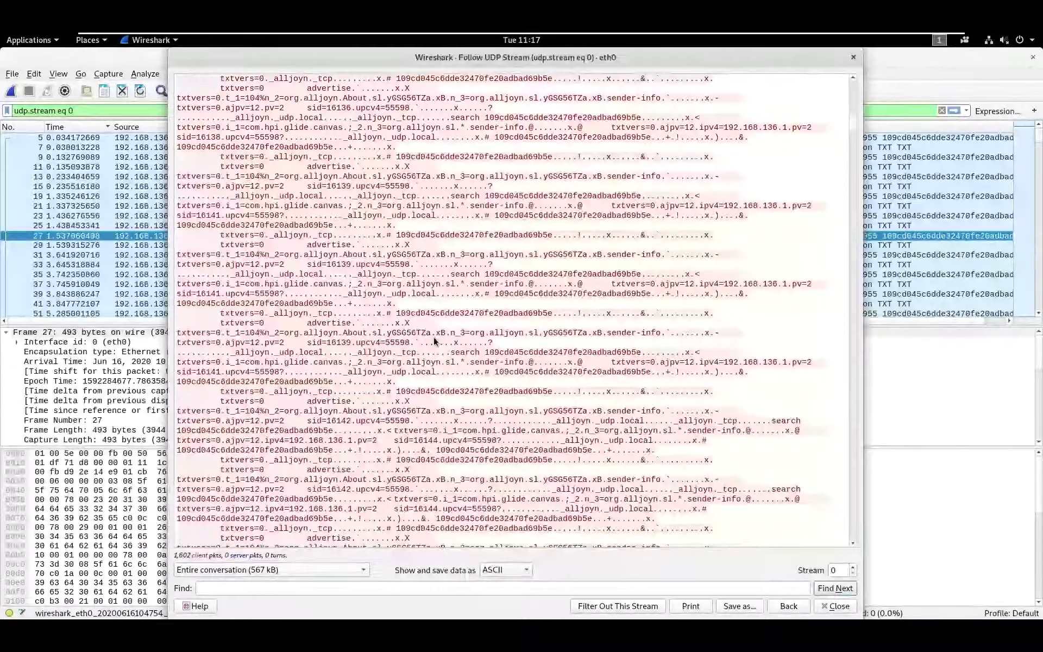
pyautogui.click(450, 321)
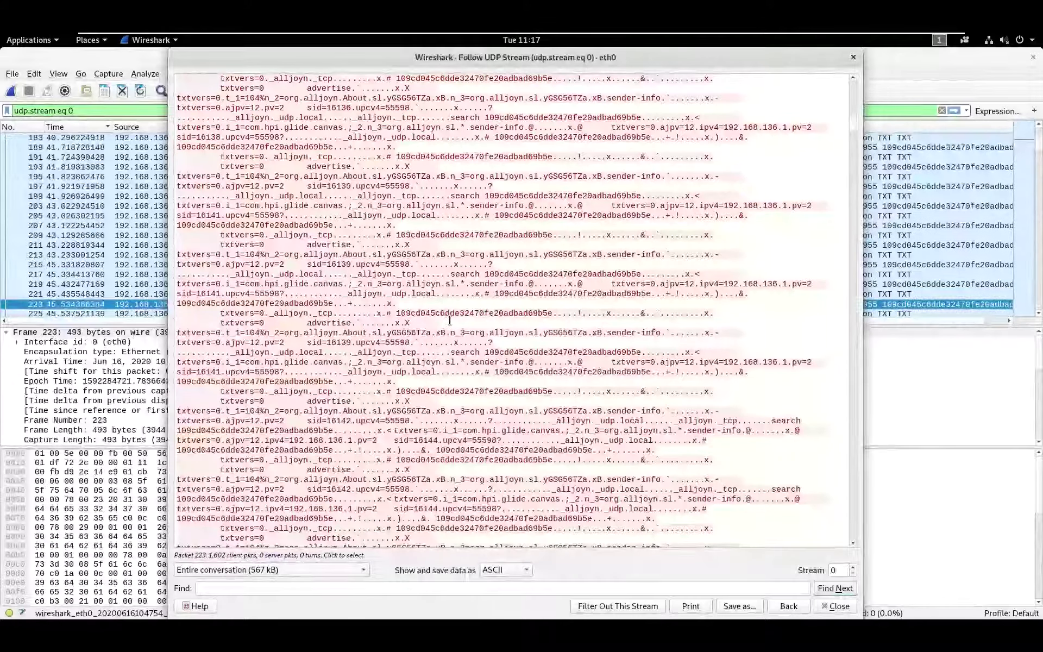
pyautogui.scroll(5, 450, 321)
pyautogui.scroll(5, 450, 320)
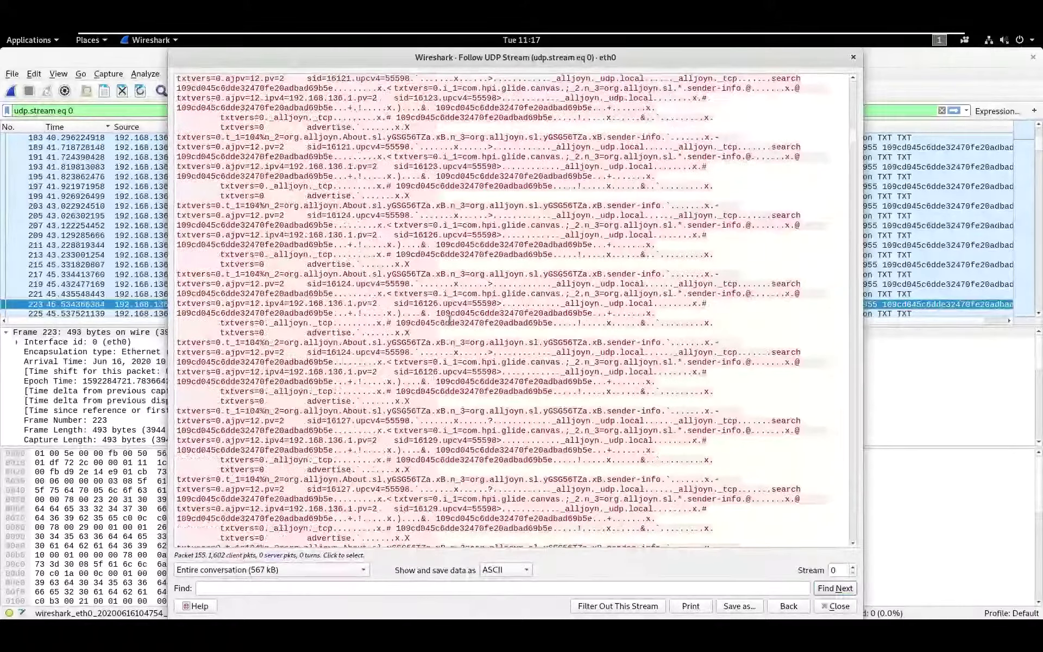
pyautogui.scroll(-2, 450, 320)
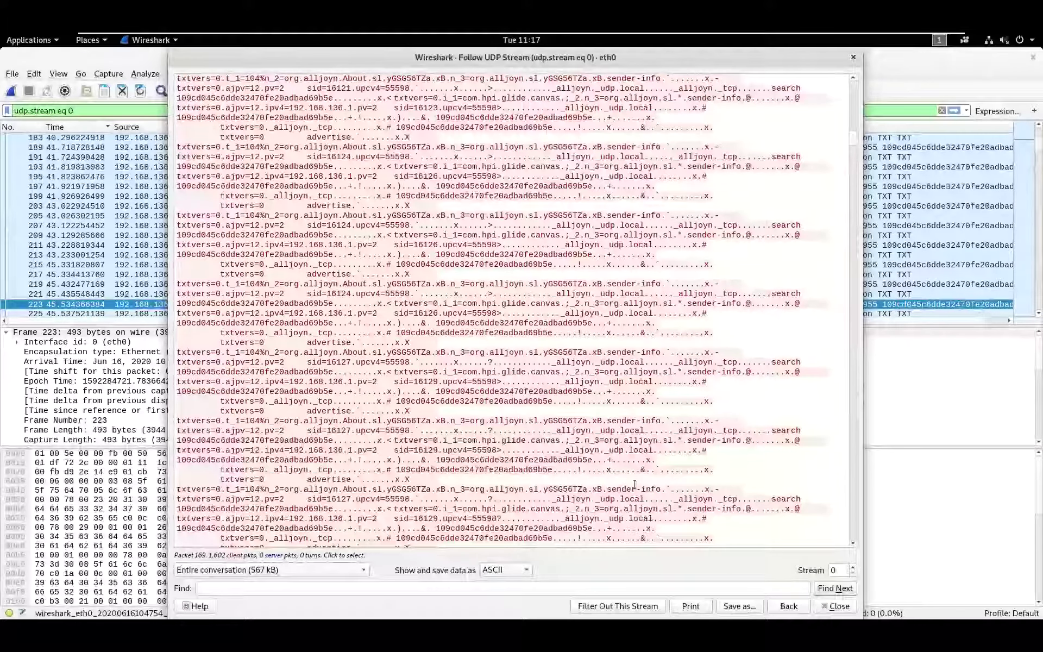
pyautogui.scroll(-10, 634, 484)
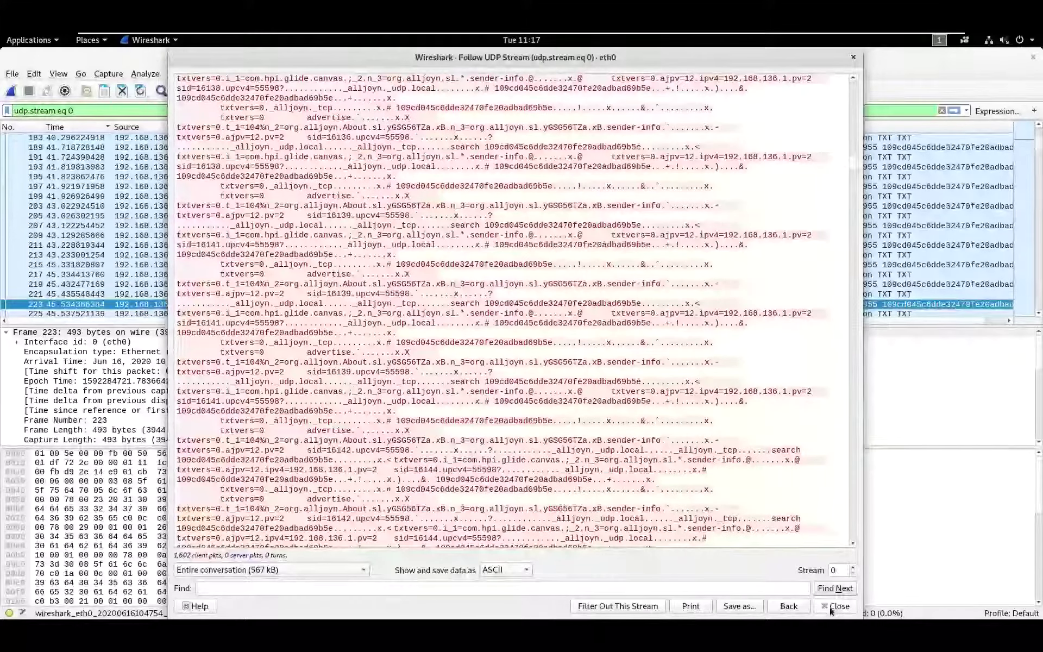
pyautogui.click(829, 607)
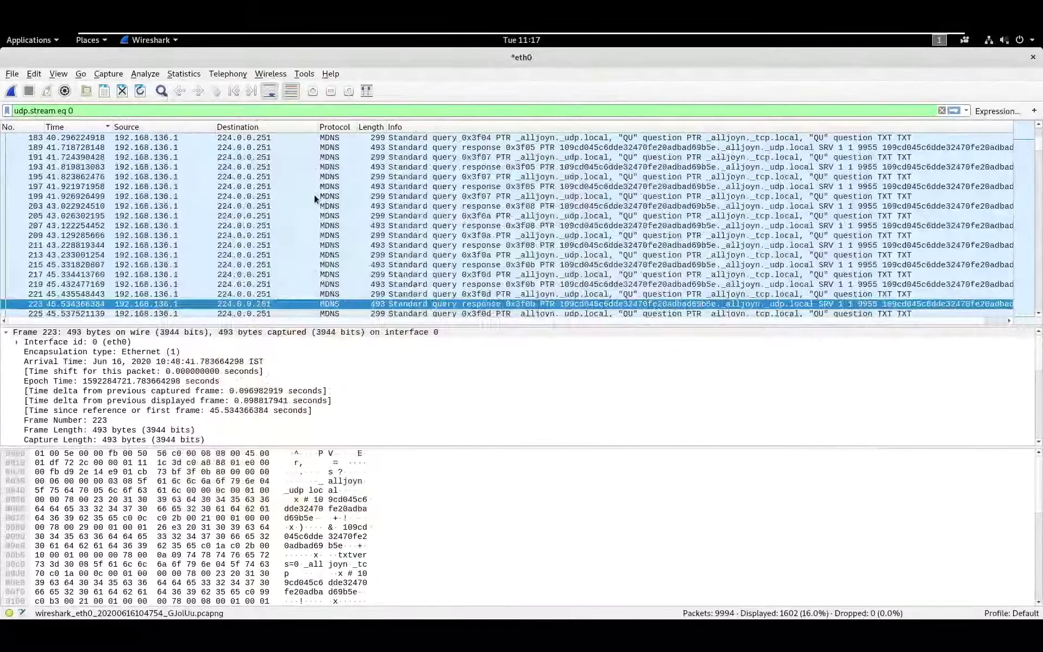
pyautogui.click(942, 111)
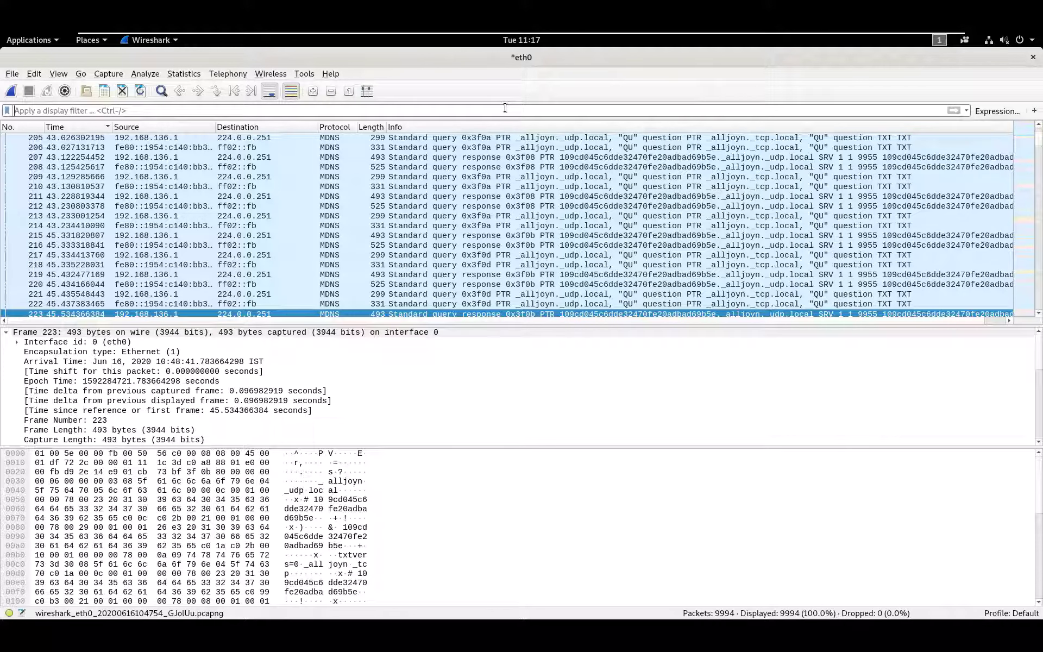
# - Filter on tcp.port == 80 (825 packets) and select the GET /success.txt packet 2509
pyautogui.write('tc')
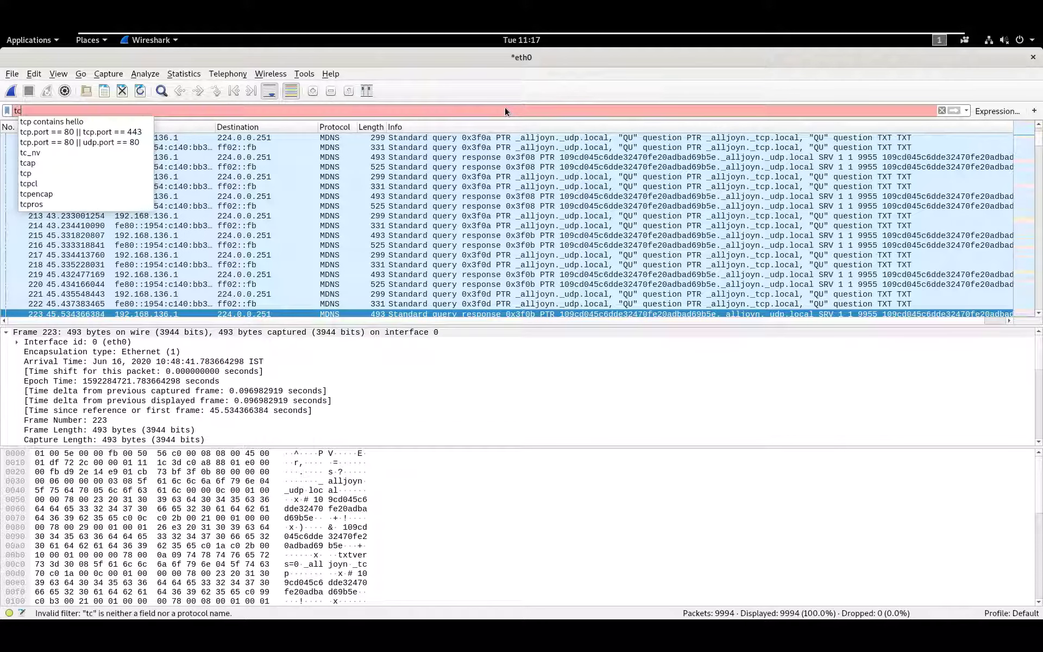
pyautogui.write('p.port')
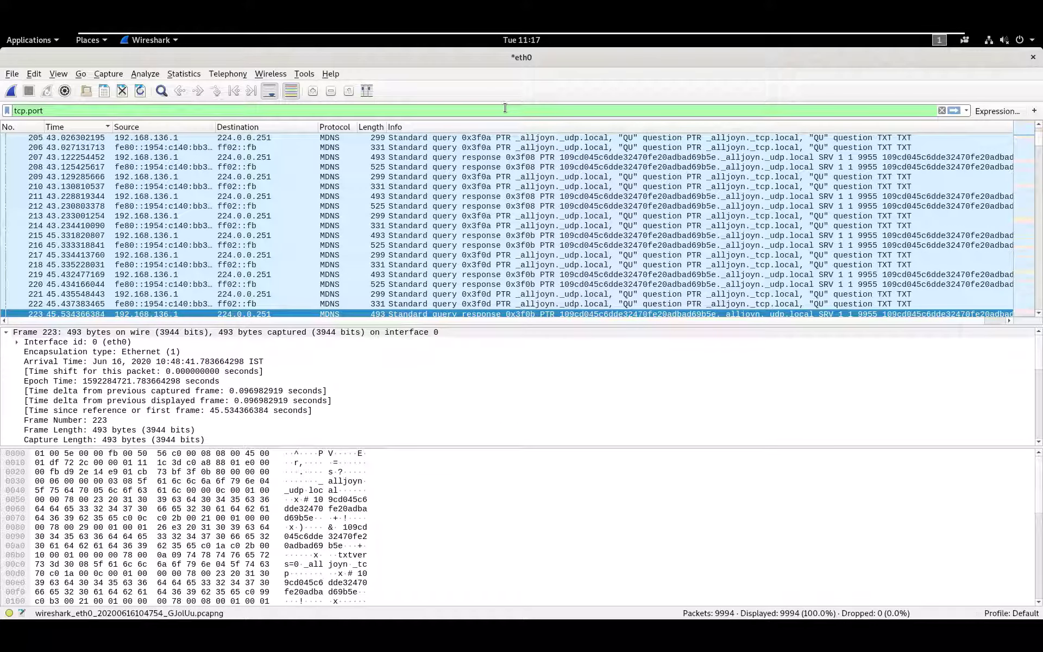
pyautogui.write(' ==')
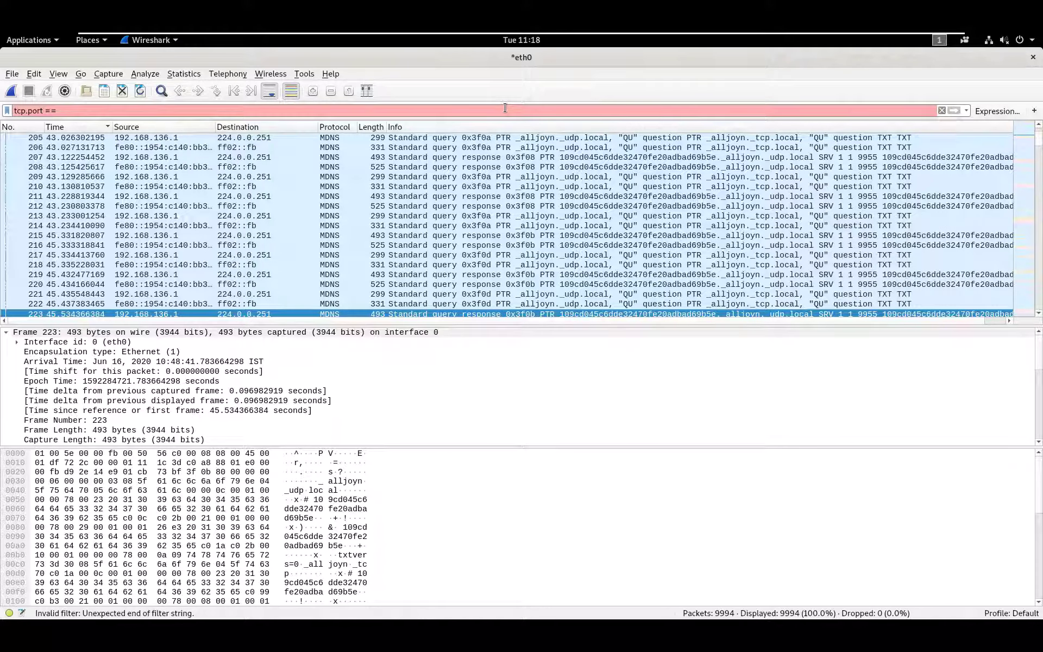
pyautogui.write('80')
pyautogui.press('Return')
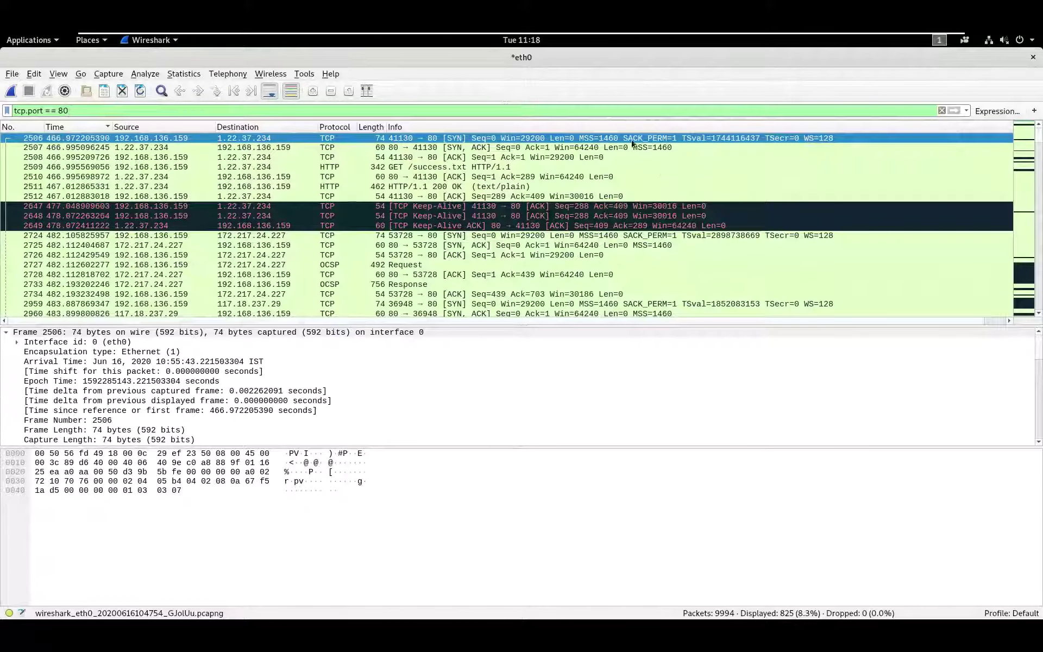
pyautogui.click(398, 169)
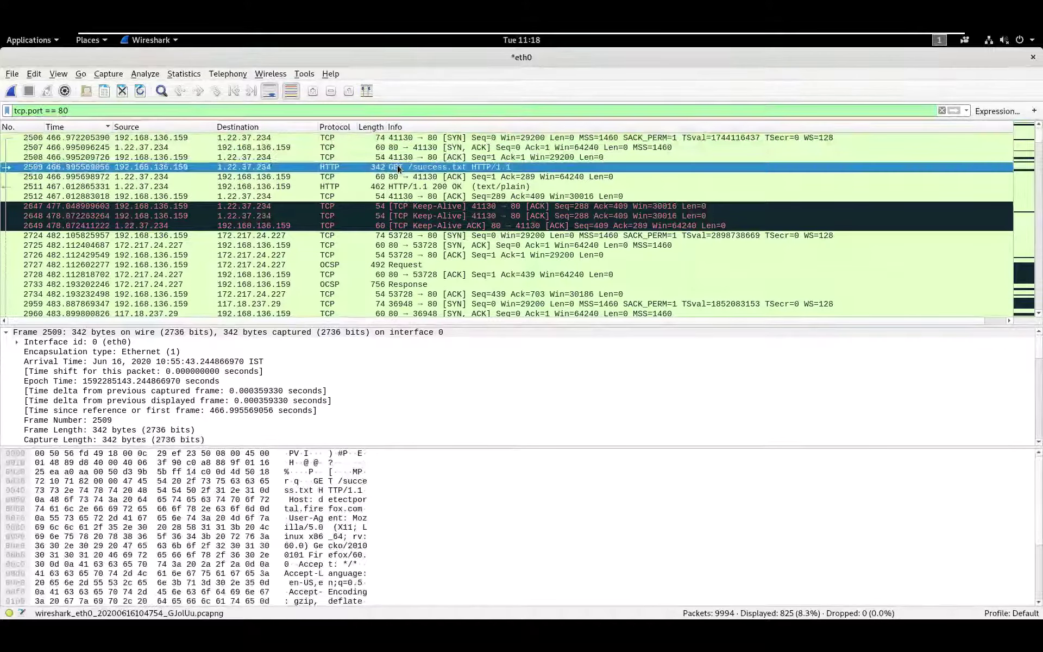
# - Follow the TCP stream of the GET /success.txt request
pyautogui.rightClick(398, 169)
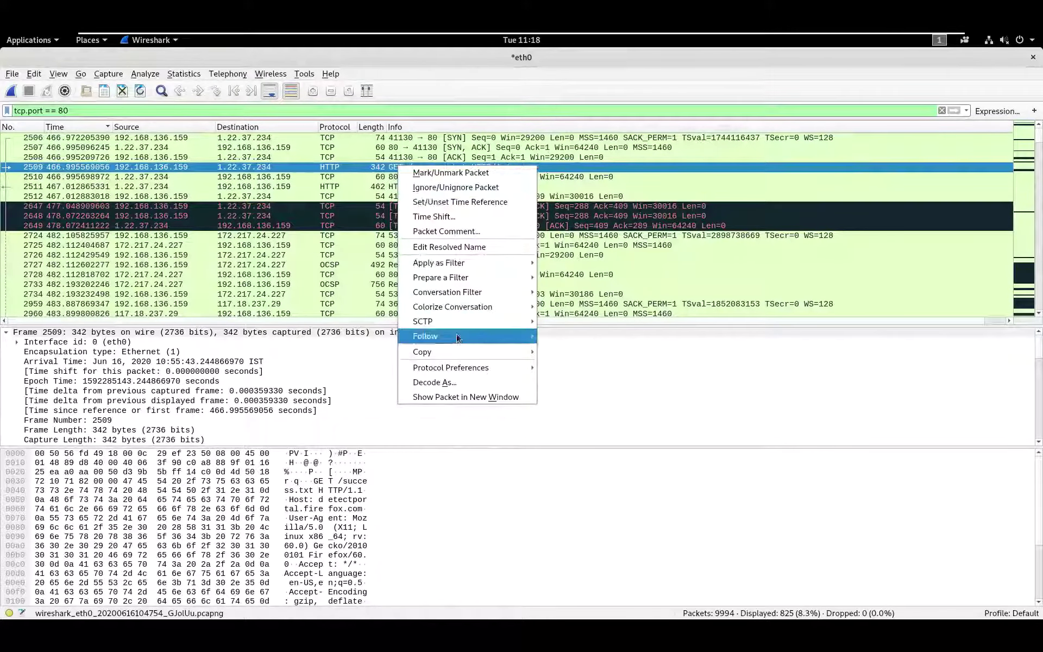
pyautogui.moveTo(458, 340)
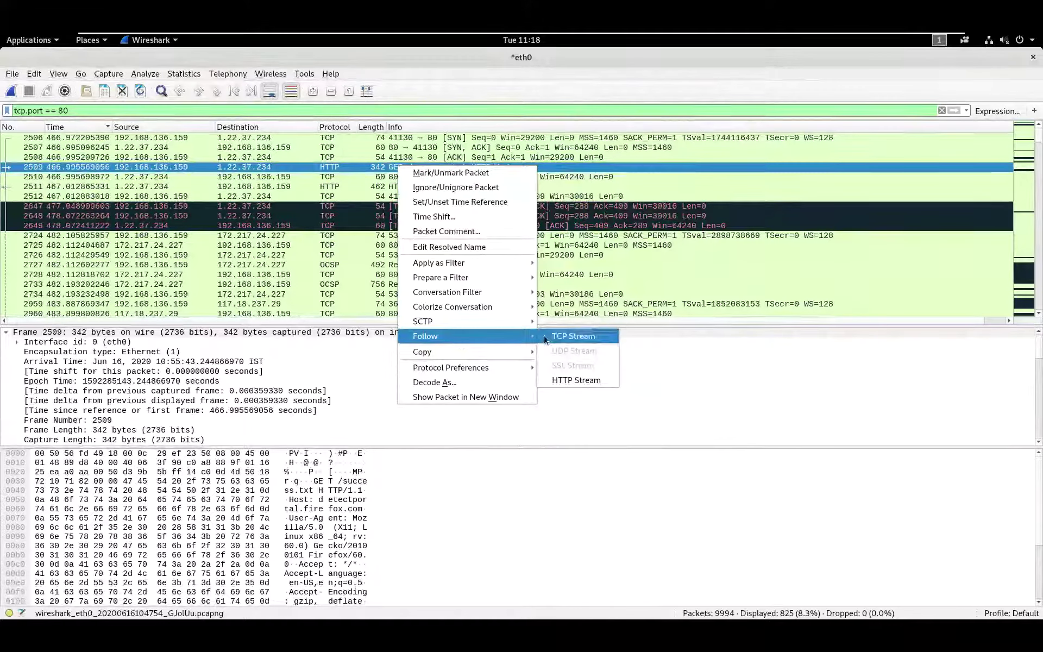
pyautogui.click(570, 336)
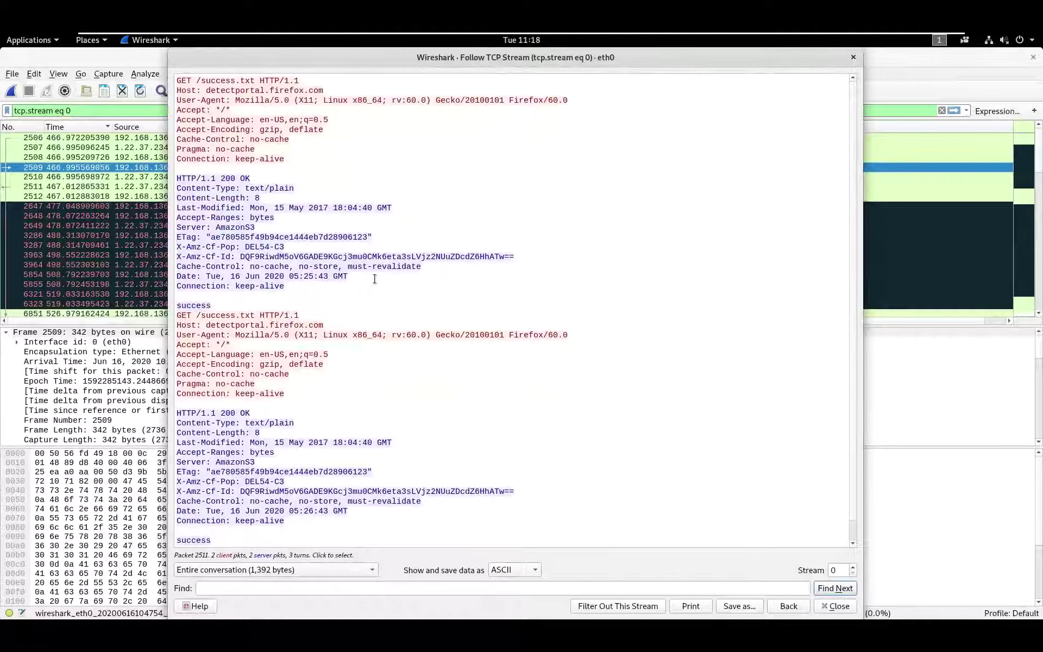
pyautogui.scroll(-1, 374, 278)
pyautogui.scroll(1, 375, 279)
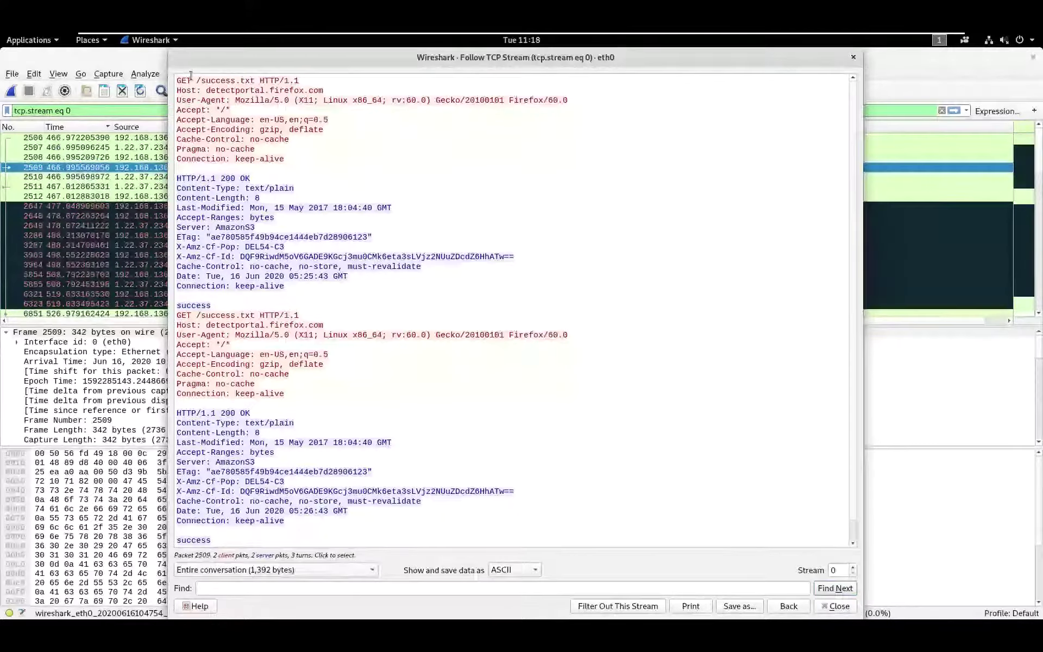
# - Highlight the first request, the HTTP/1.1 200 OK line and a header word, then close the stream
pyautogui.moveTo(299, 160); pyautogui.dragTo(176, 80)
pyautogui.click(246, 106)
pyautogui.tripleClick(227, 177)
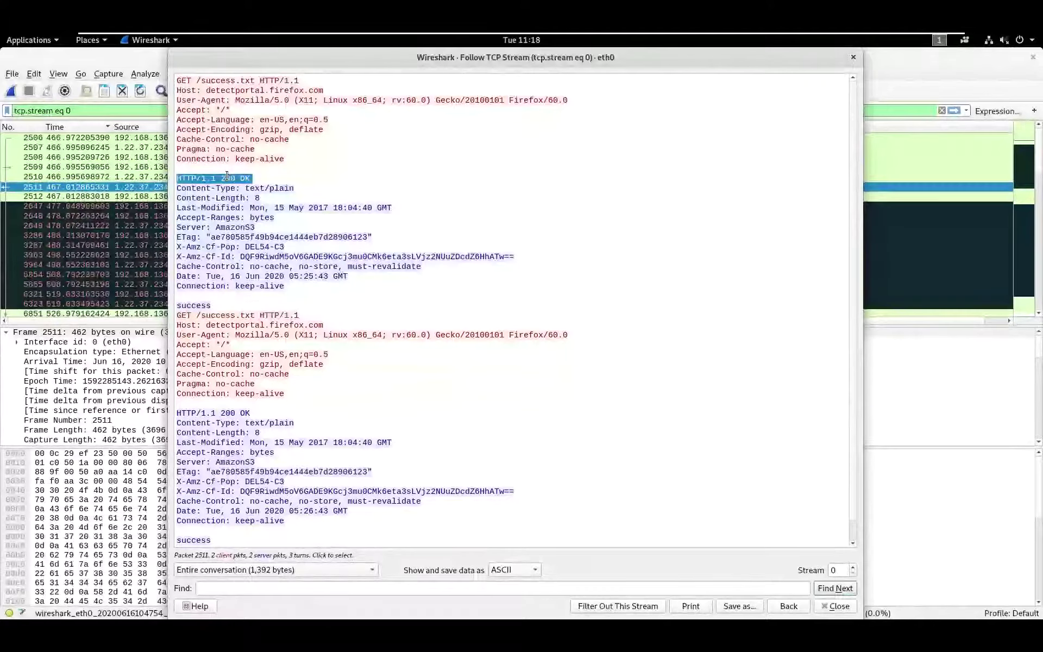
pyautogui.click(234, 118)
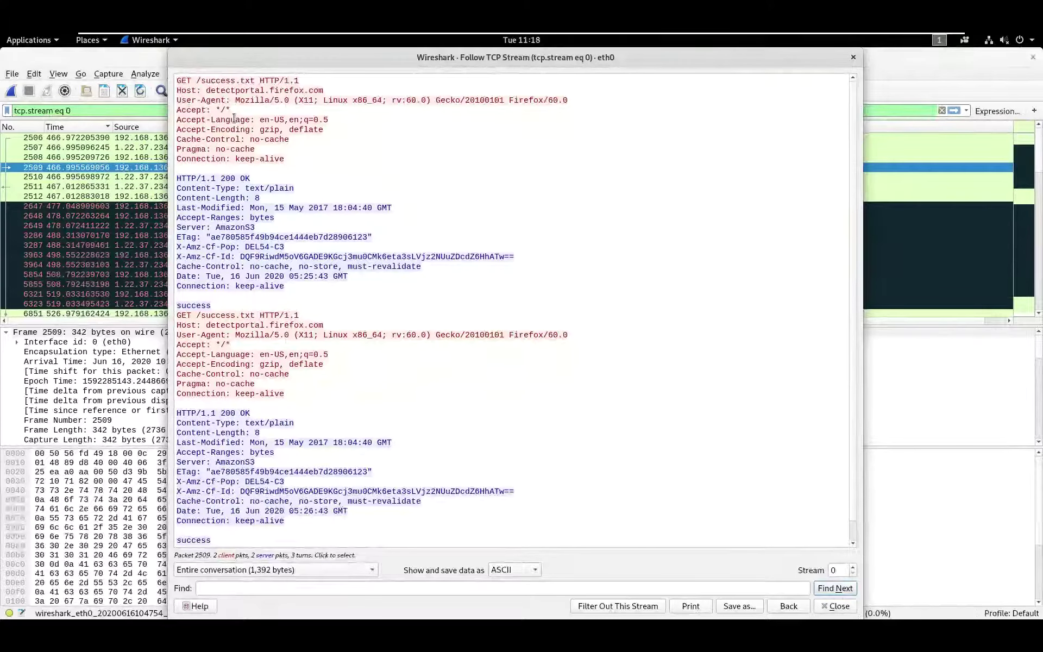
pyautogui.doubleClick(228, 247)
pyautogui.click(312, 282)
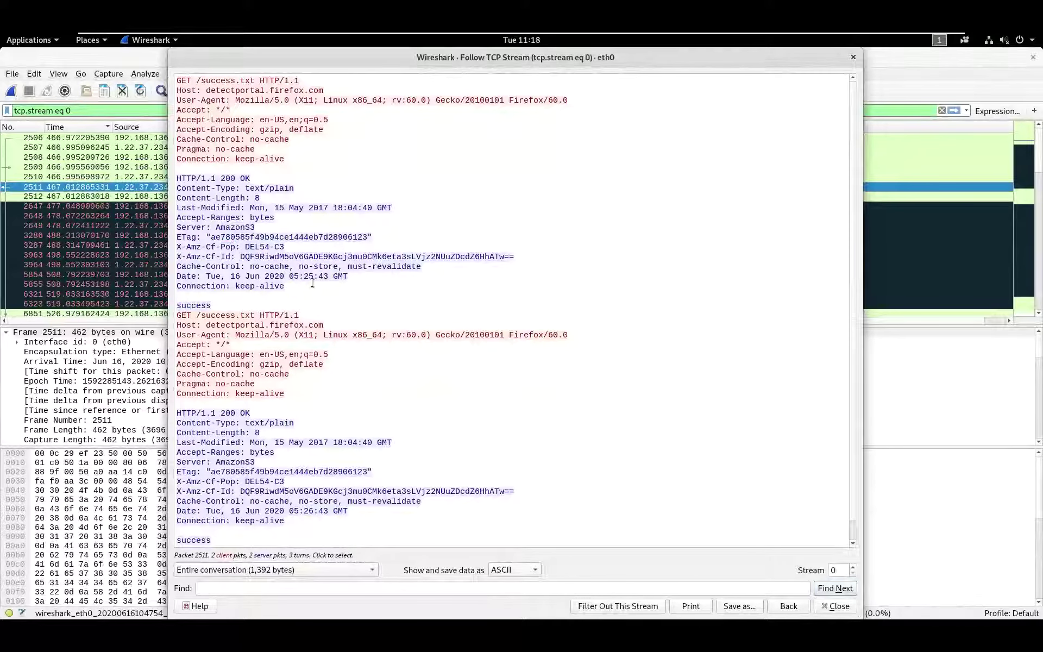
pyautogui.scroll(-1, 312, 283)
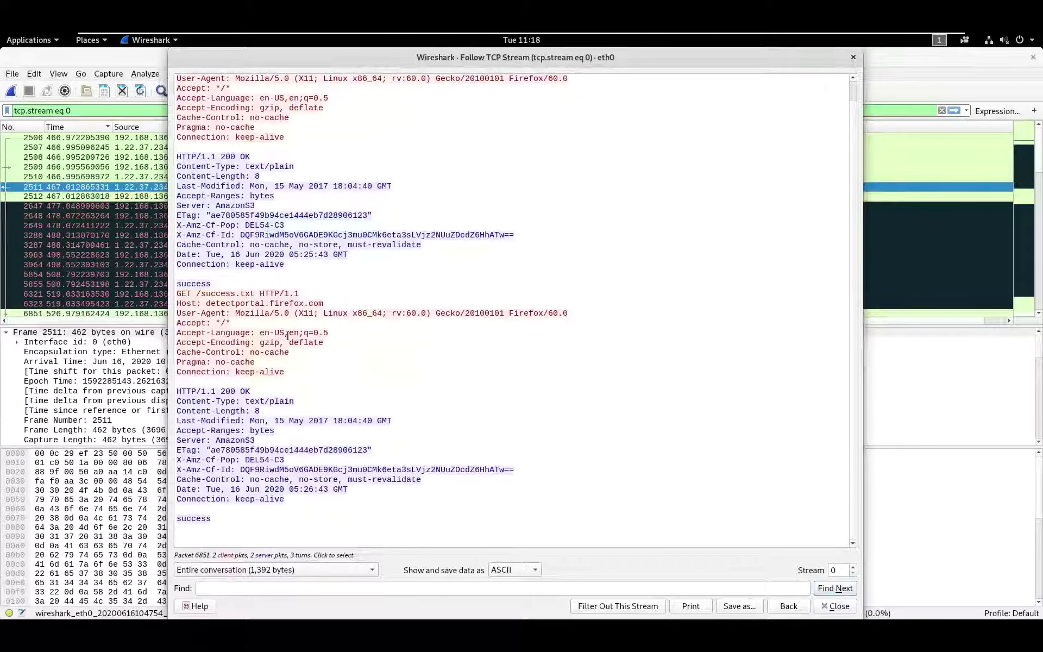
pyautogui.click(837, 606)
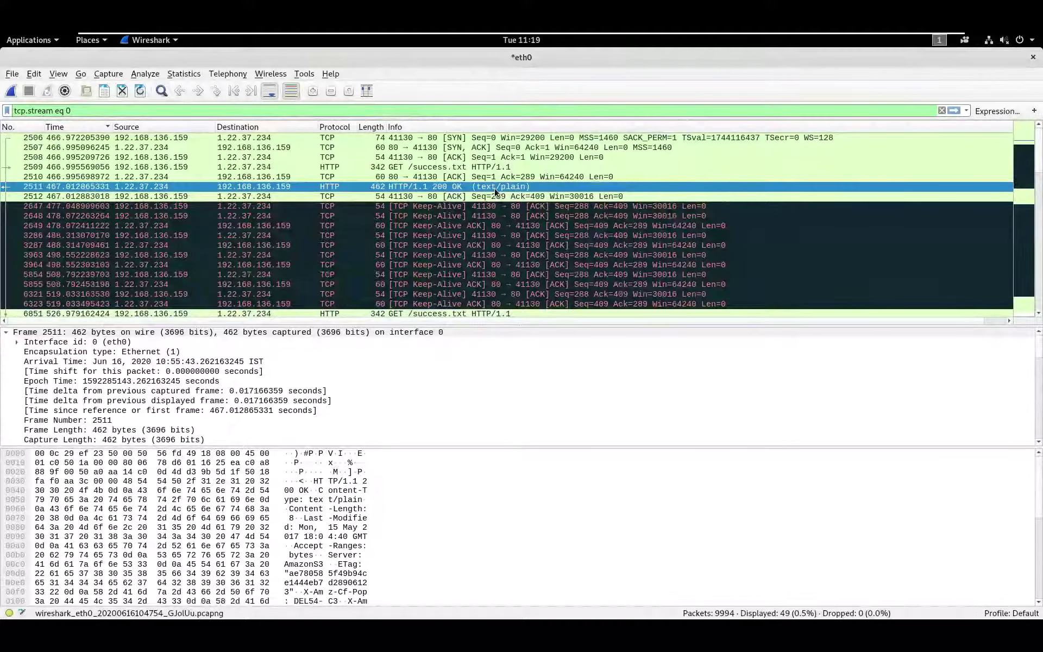
pyautogui.hotkey('alt', 'Tab')
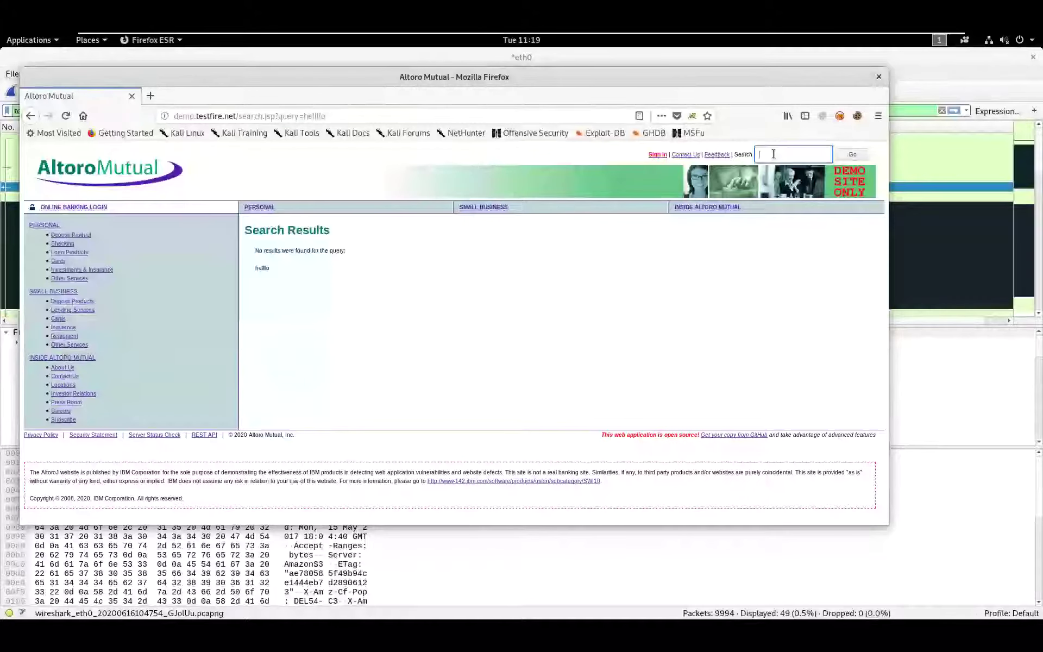
pyautogui.doubleClick(259, 269)
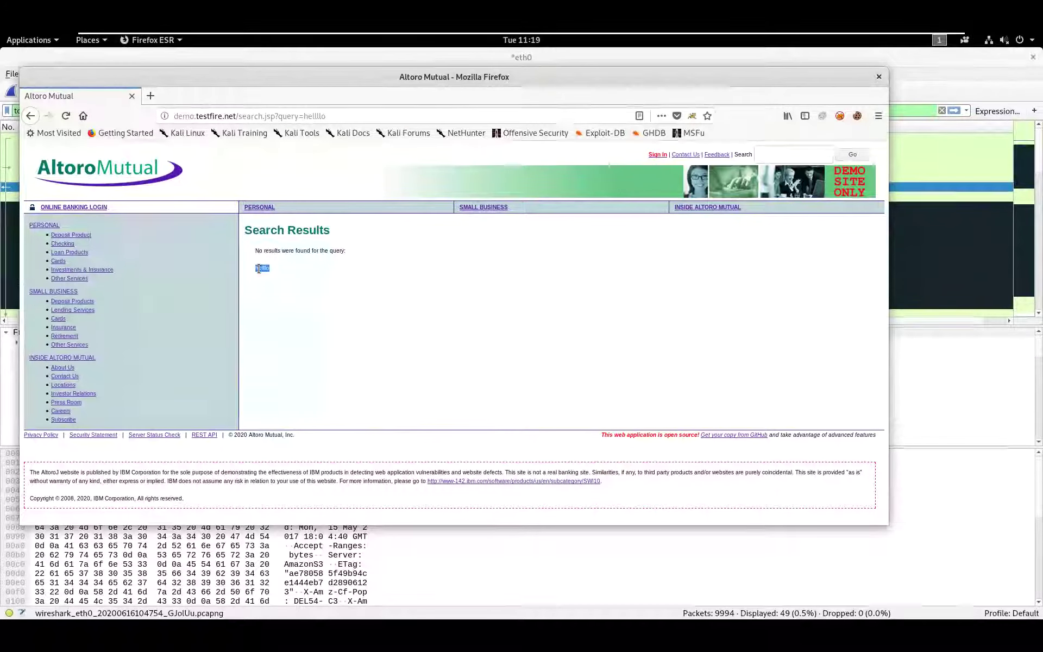
pyautogui.hotkey('alt', 'Tab')
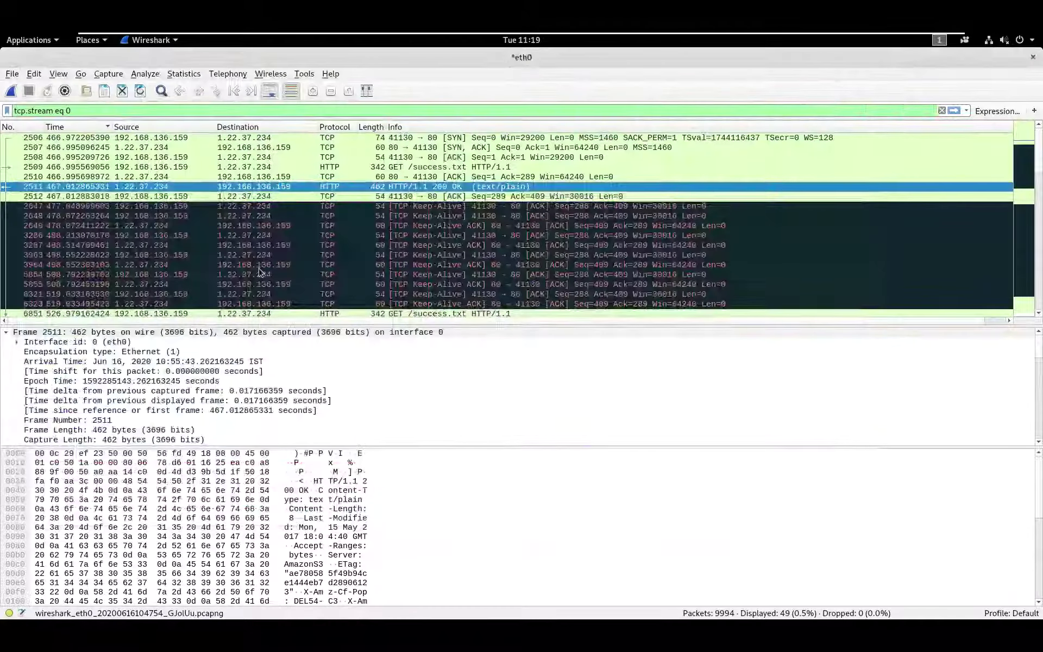
pyautogui.tripleClick(108, 107)
# - Replace the filter with tcp contains hellllo, leaving 3 packets including the search request
pyautogui.press('BackSpace')
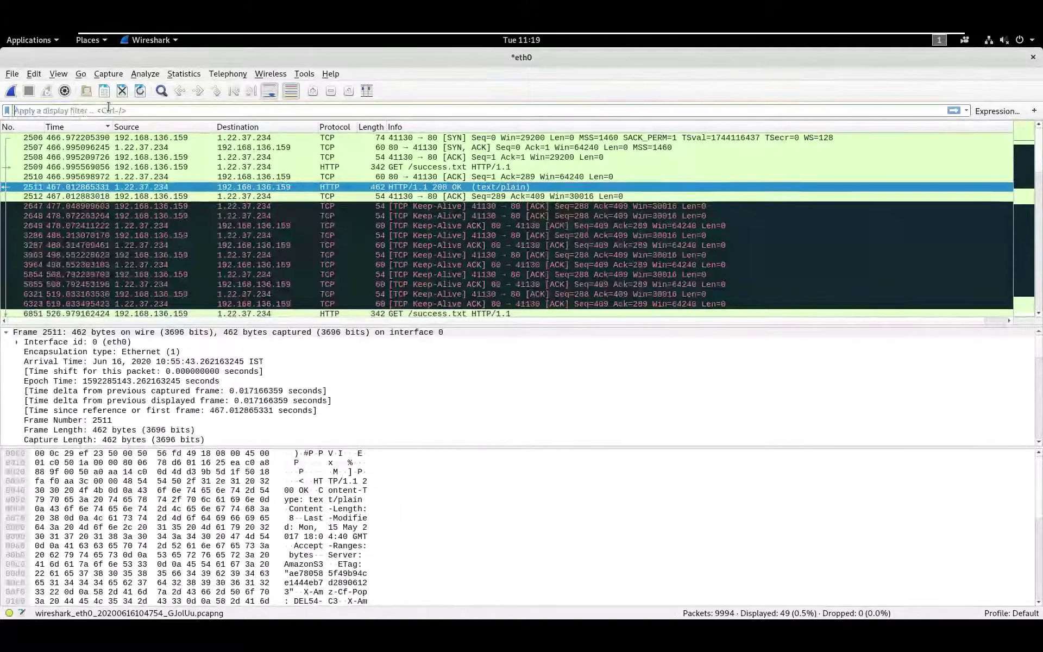
pyautogui.write('tcp contains ')
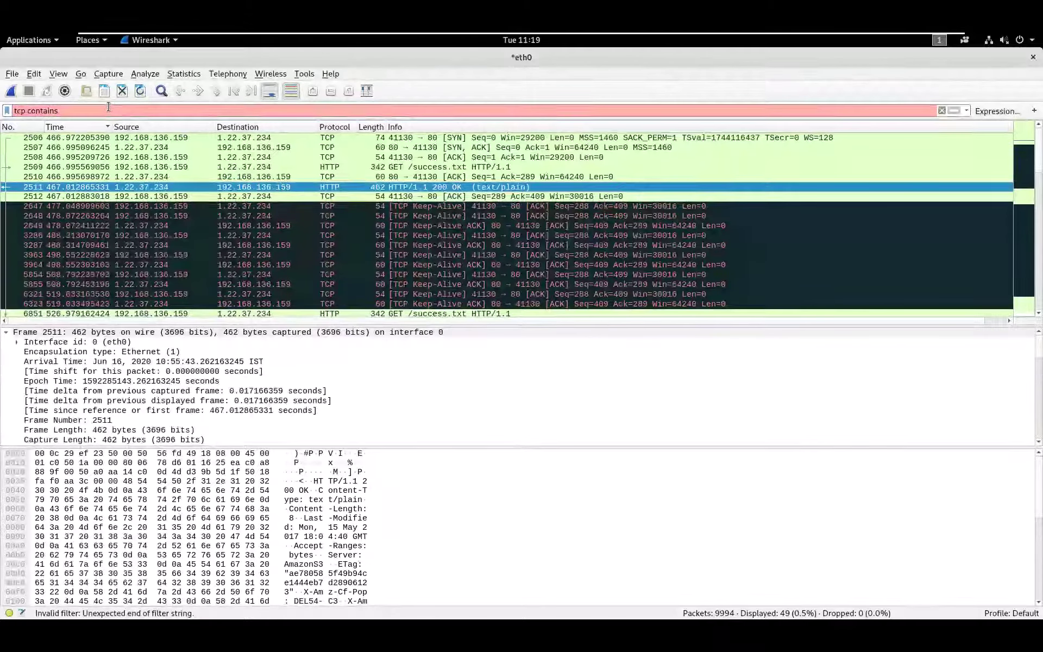
pyautogui.write('hellllo')
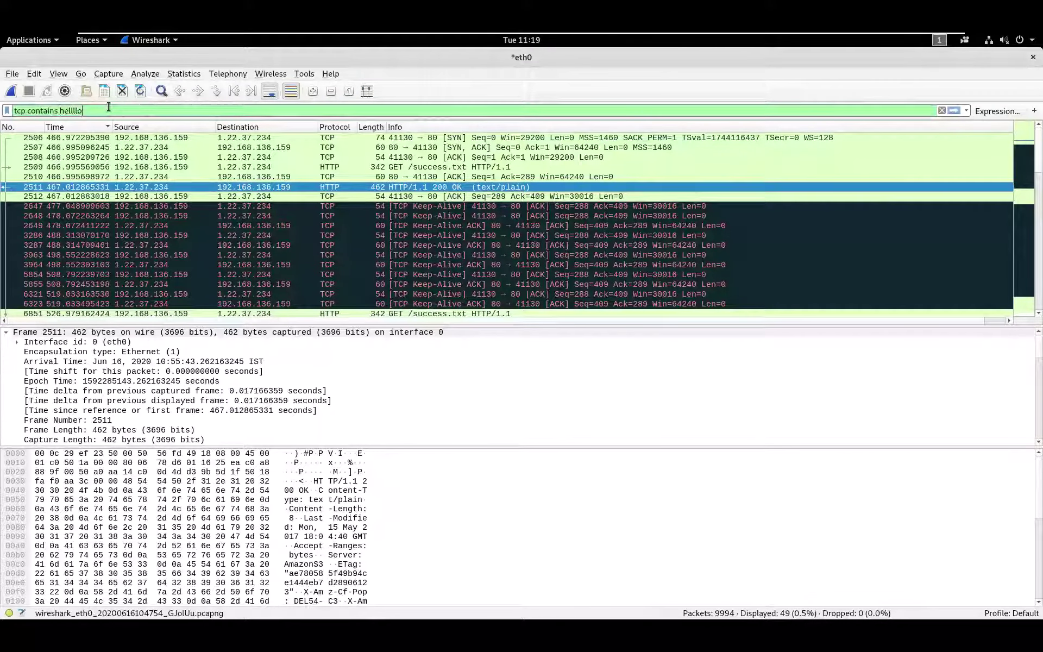
pyautogui.press('Return')
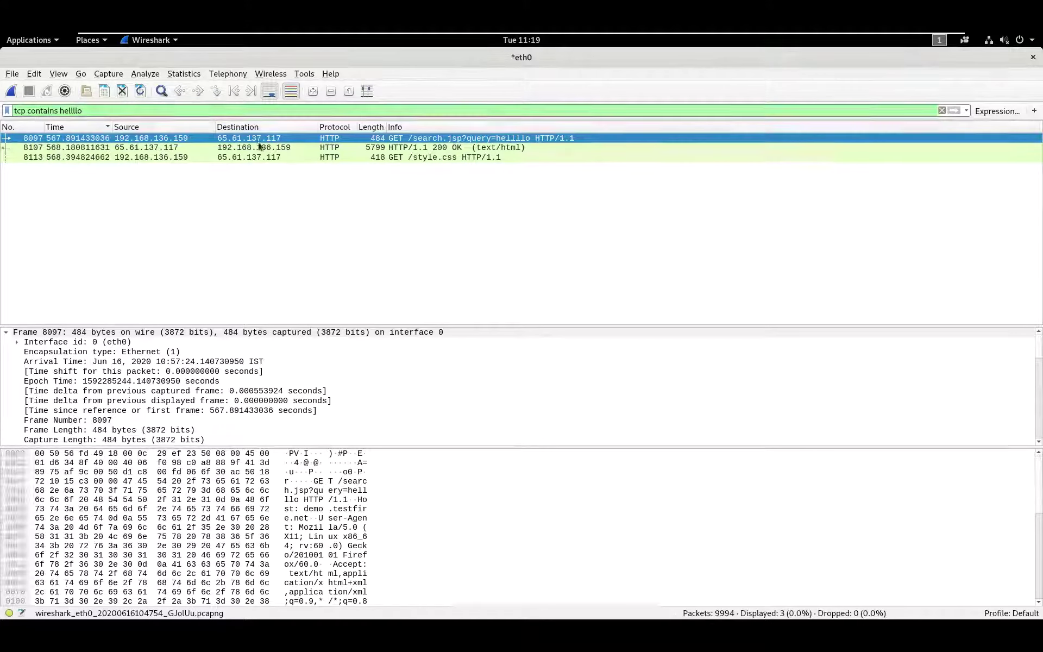
pyautogui.doubleClick(432, 140)
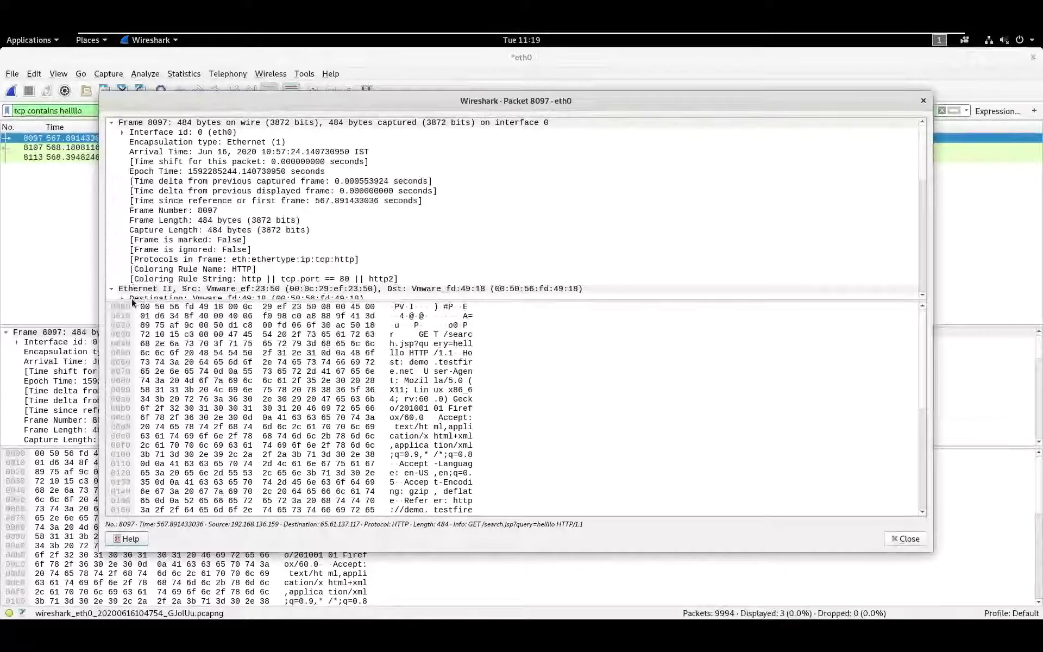
pyautogui.click(111, 288)
pyautogui.click(112, 123)
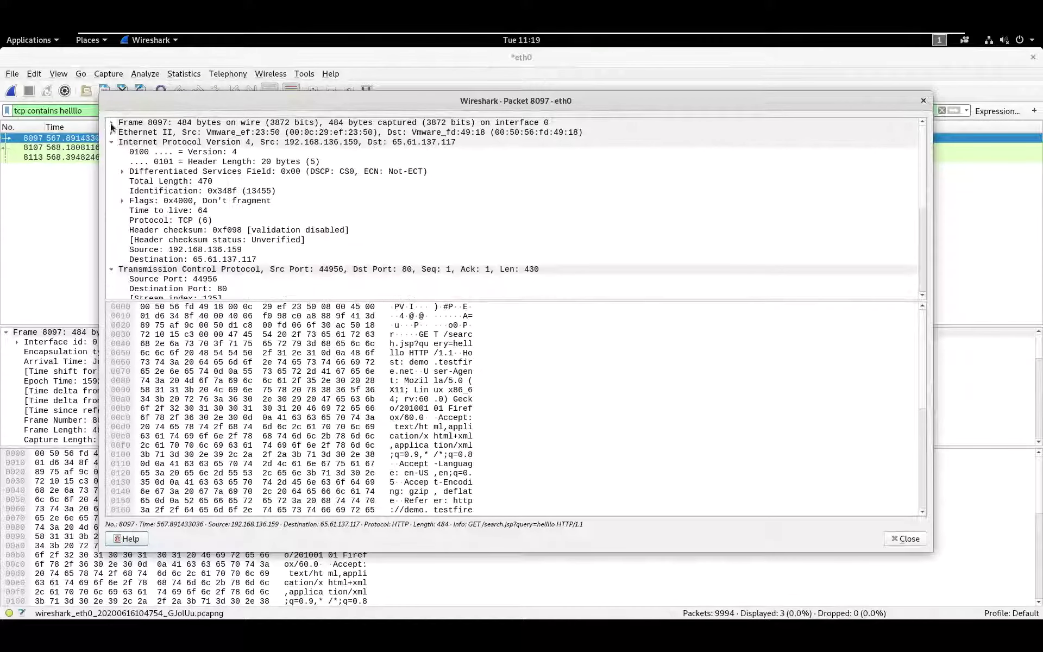
pyautogui.click(112, 142)
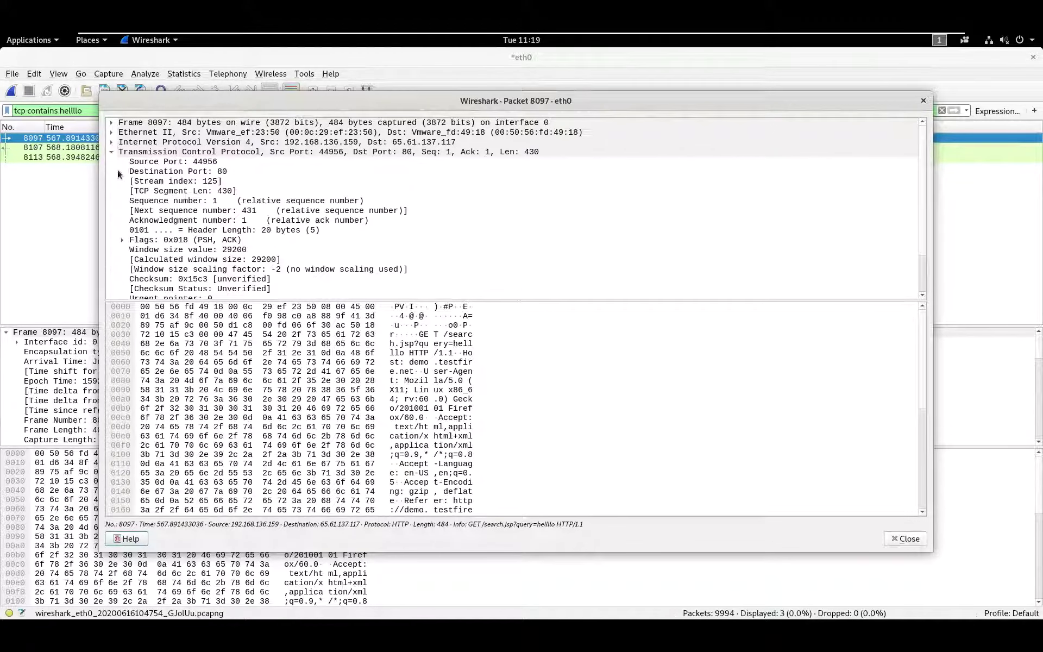
pyautogui.click(112, 154)
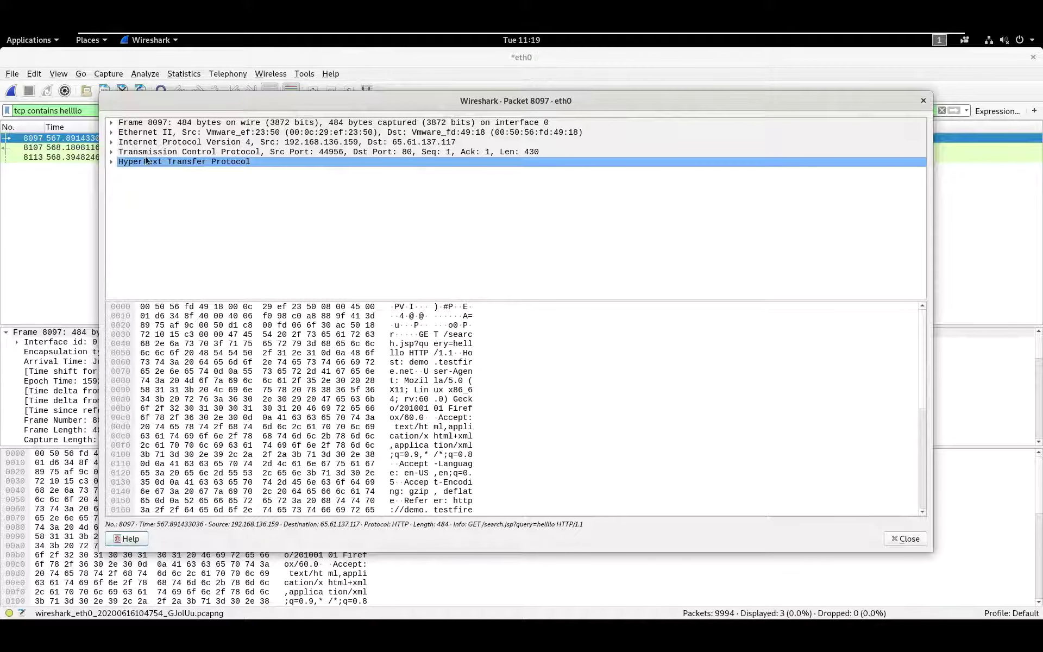
pyautogui.click(112, 161)
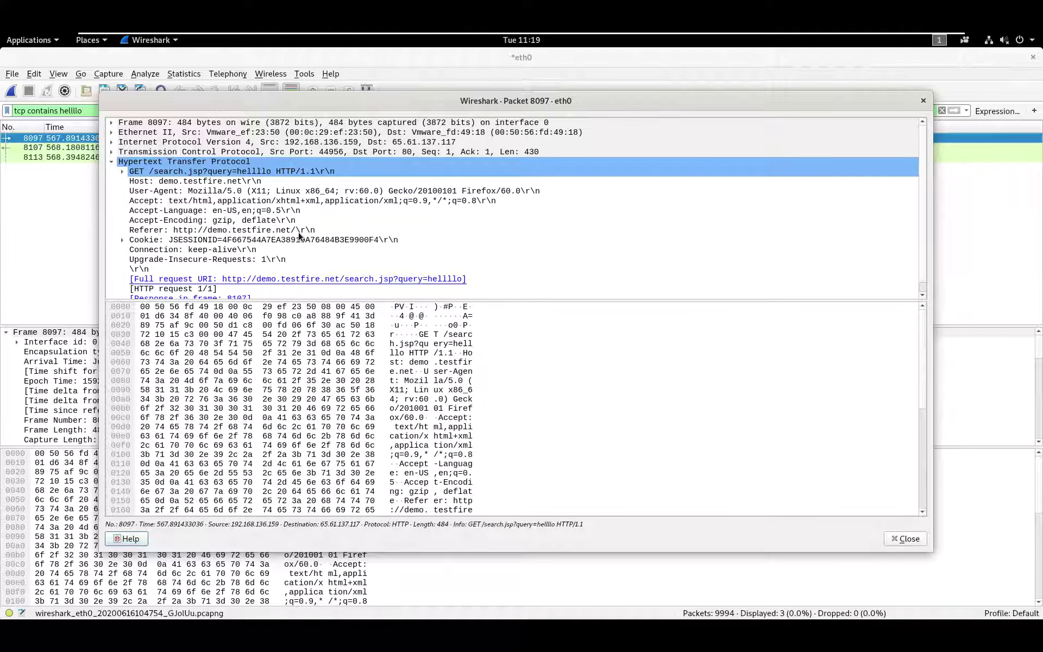
pyautogui.scroll(-1, 298, 234)
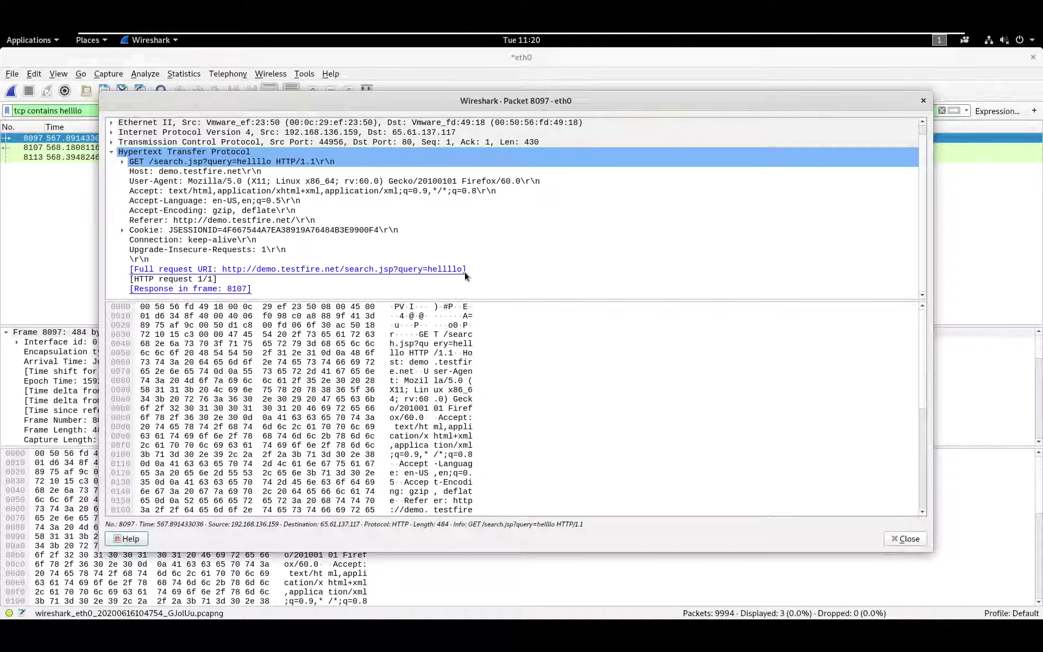
pyautogui.click(925, 102)
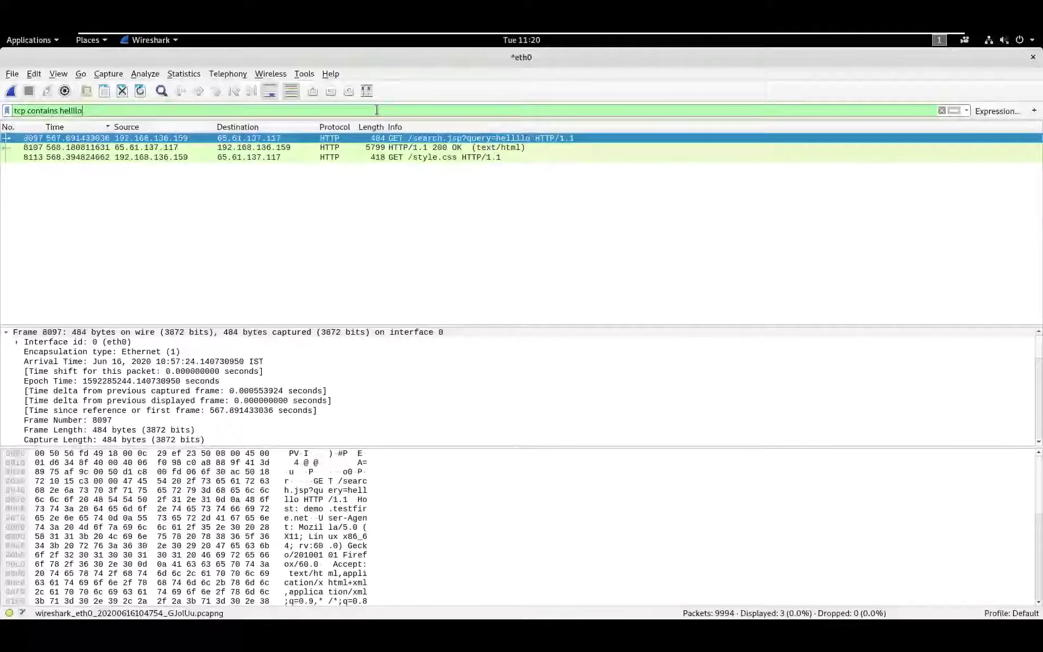